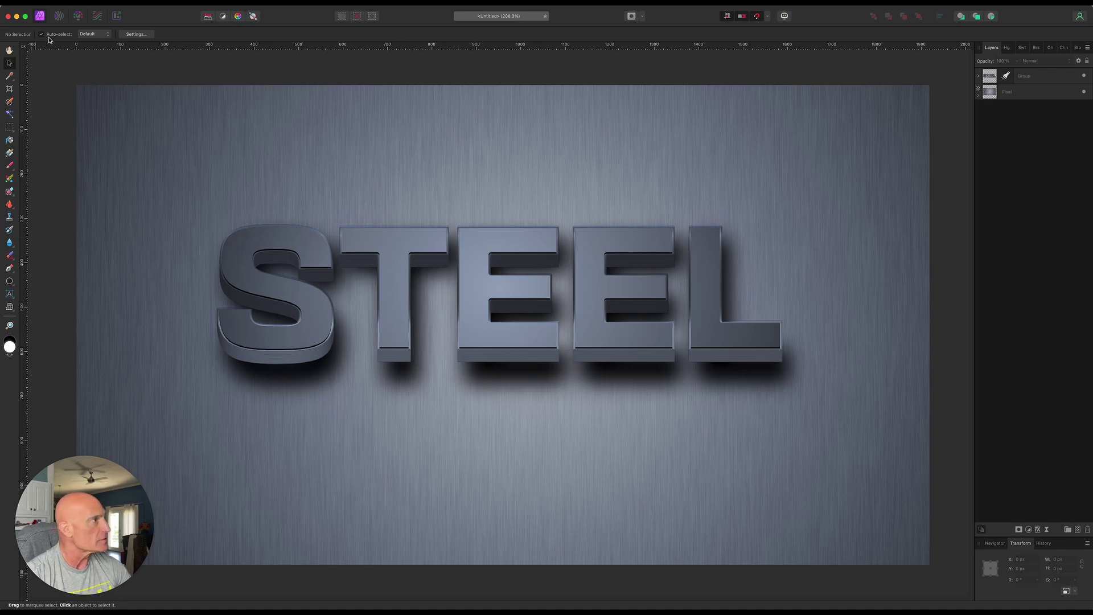
Step: Create a blank FHD 1080p (1920×1080) document and add an empty pixel layer
left_click(77, 10)
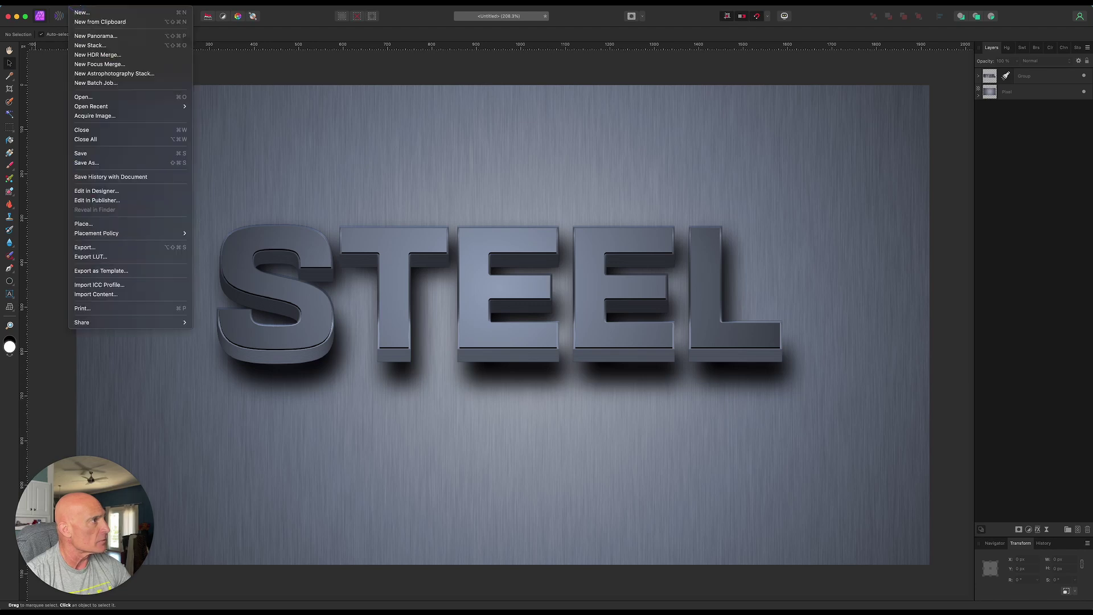
left_click(79, 12)
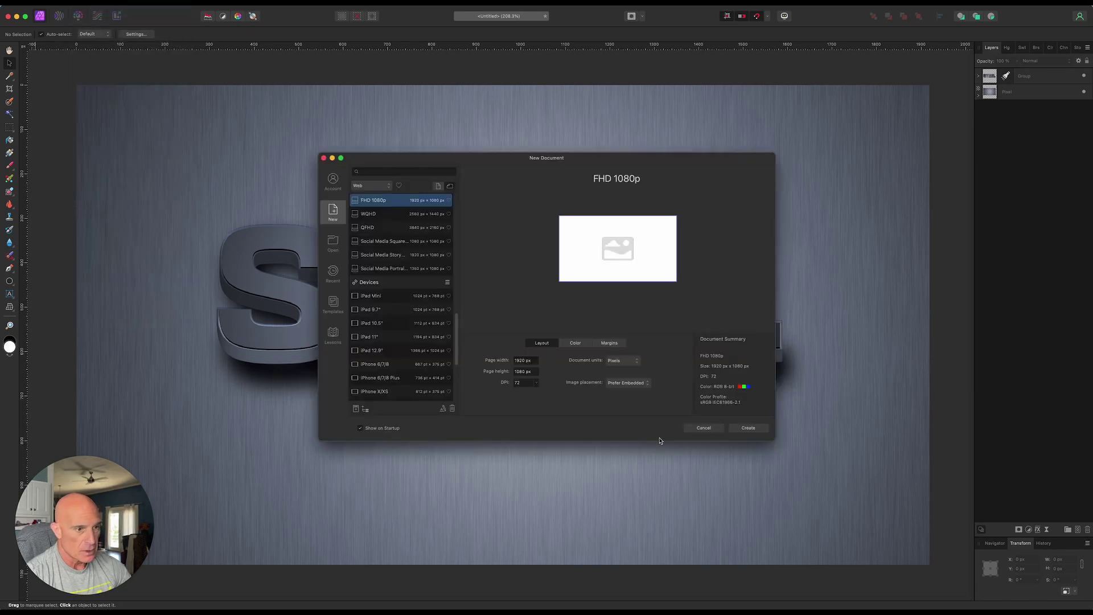
left_click(745, 430)
scroll(522, 430, "down", 3)
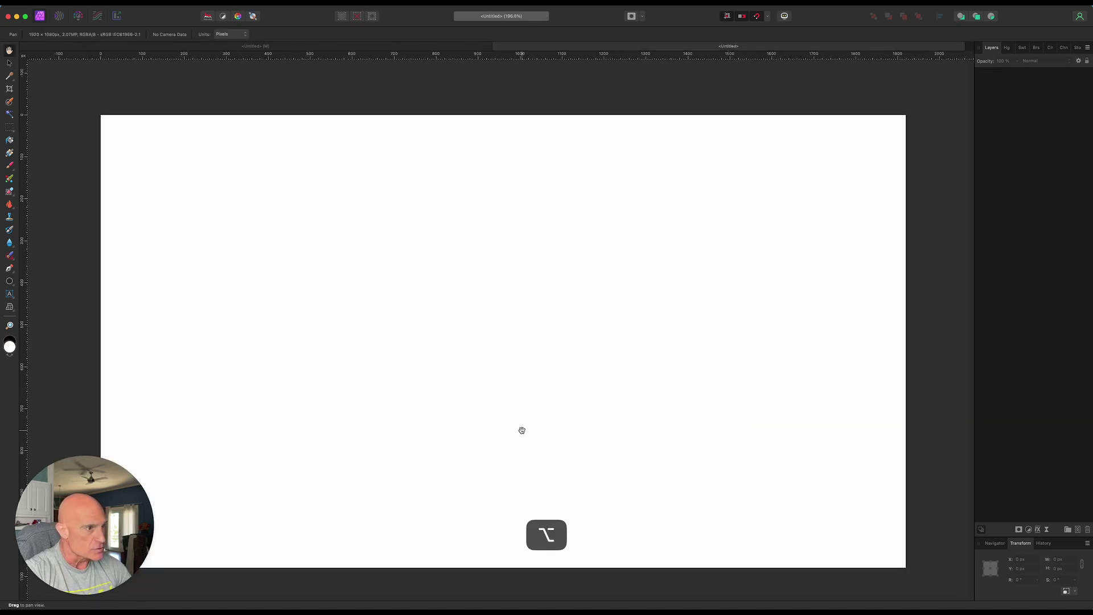
scroll(523, 430, "down", 2)
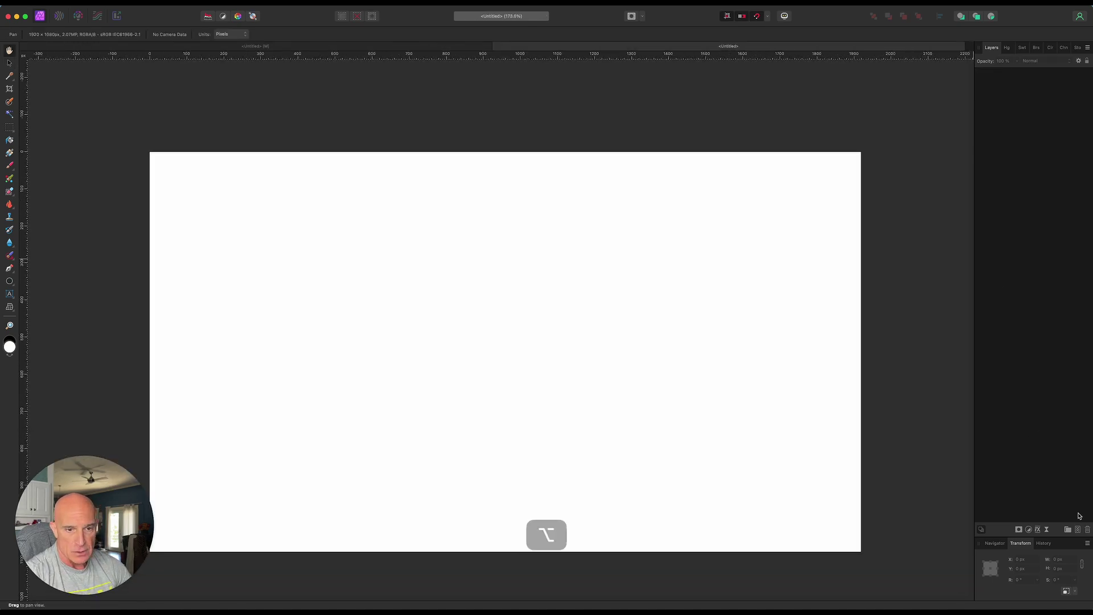
left_click(1078, 530)
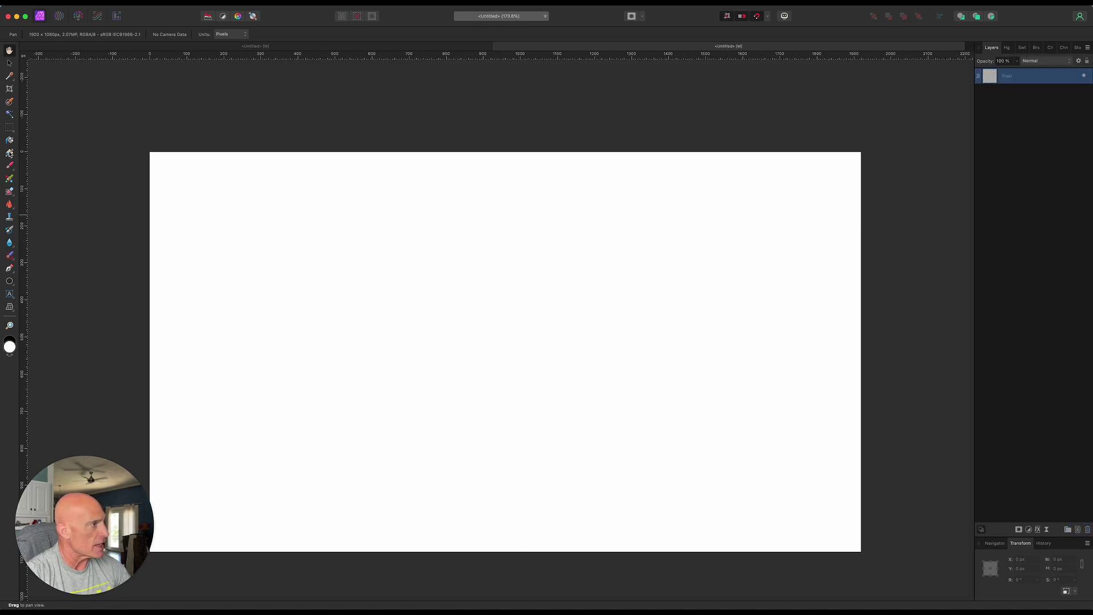
left_click(9, 152)
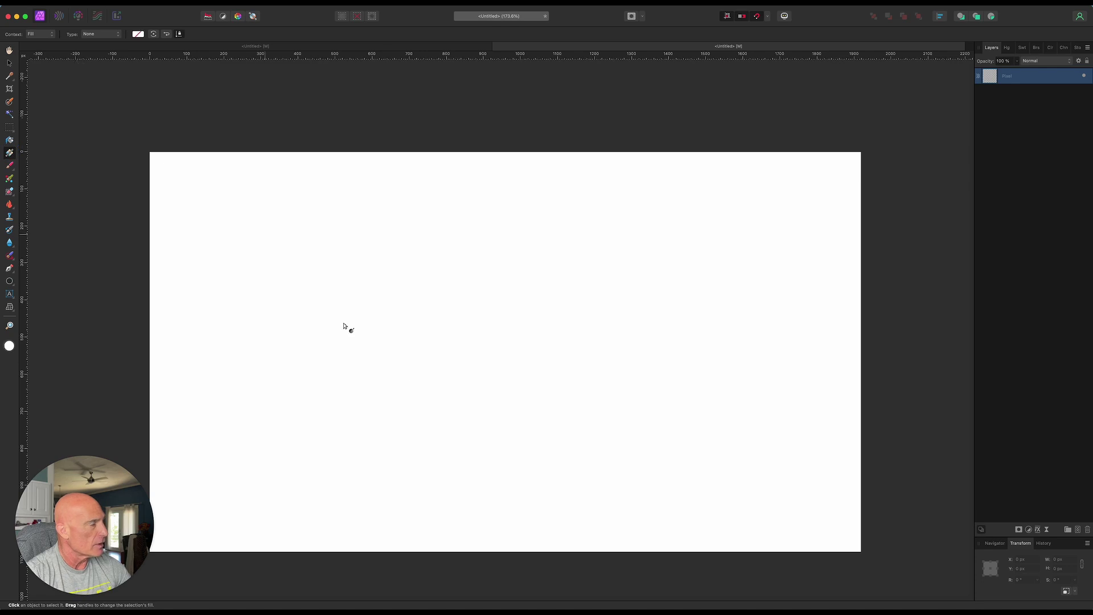
Step: Drag a radial fill from the canvas centre to the corner with a light grey centre
left_click(98, 34)
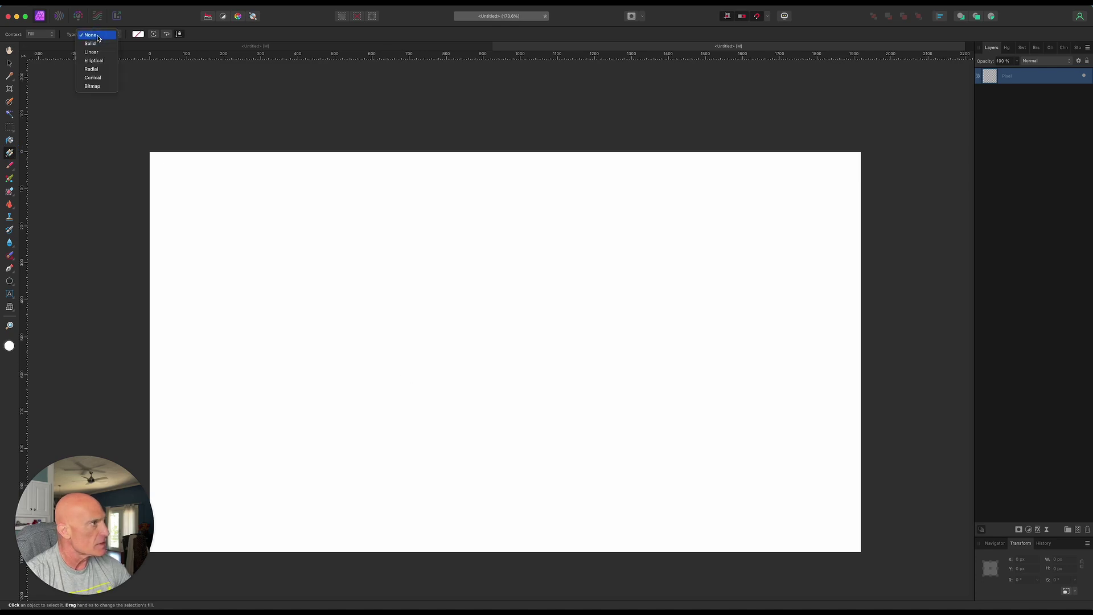
left_click(94, 69)
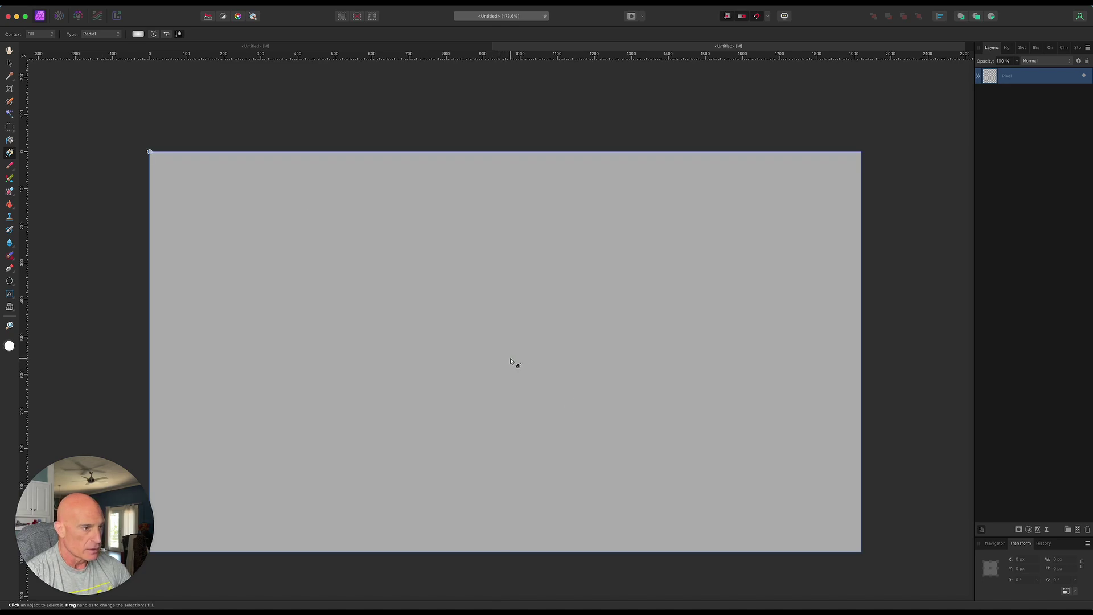
left_click_drag(509, 359, 861, 154)
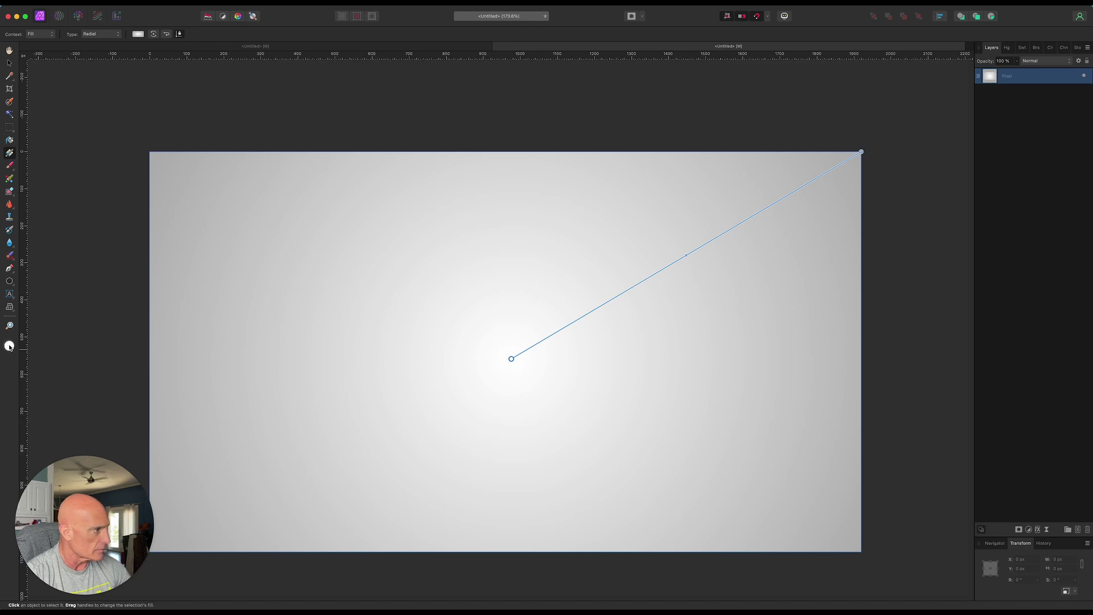
double_click(9, 346)
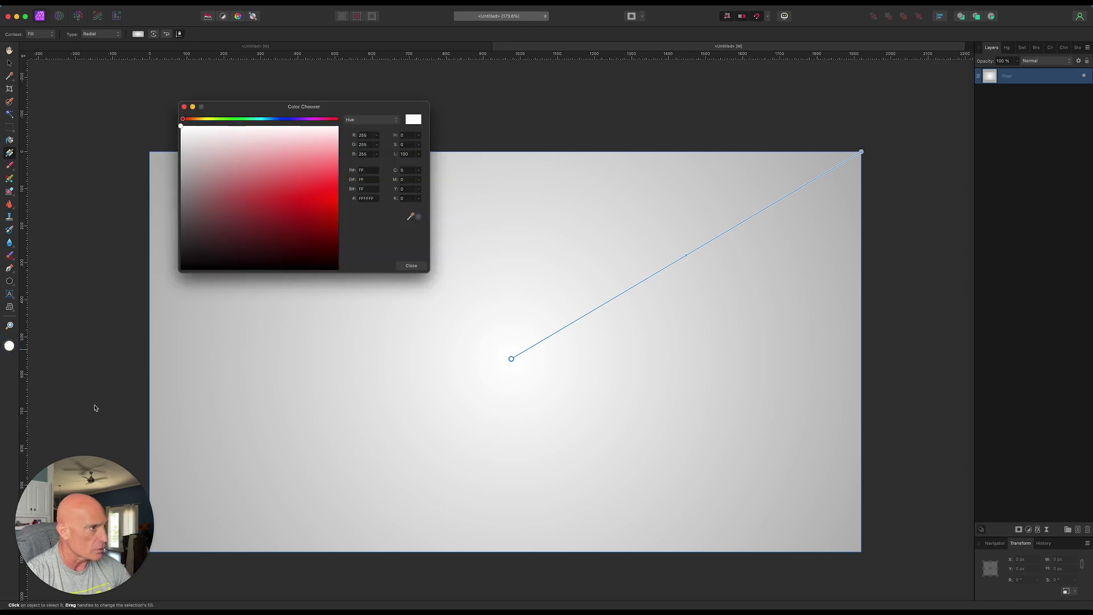
left_click(182, 175)
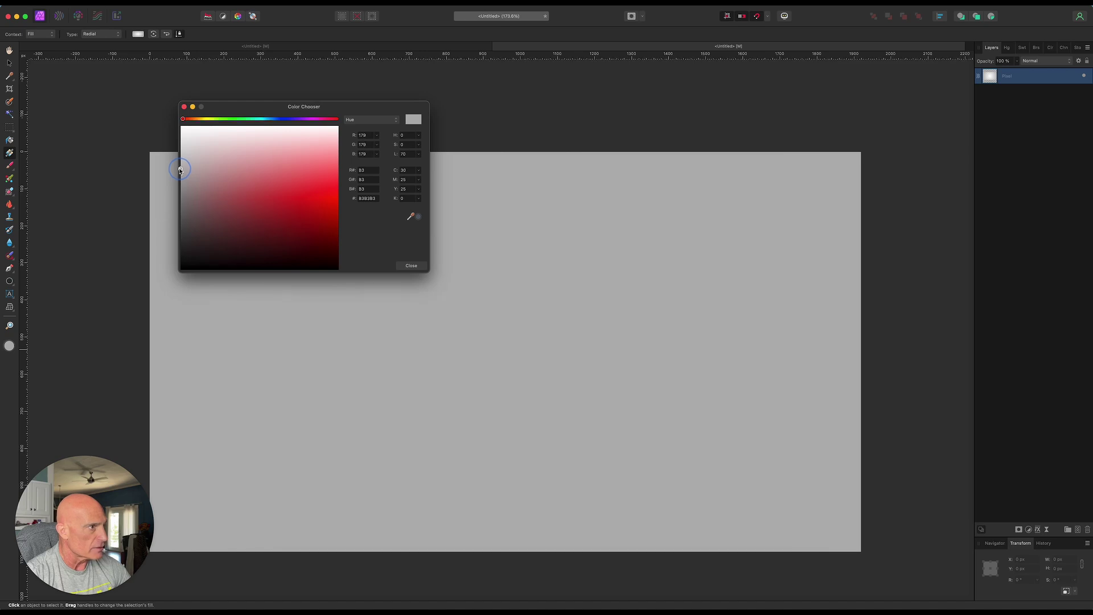
left_click(408, 267)
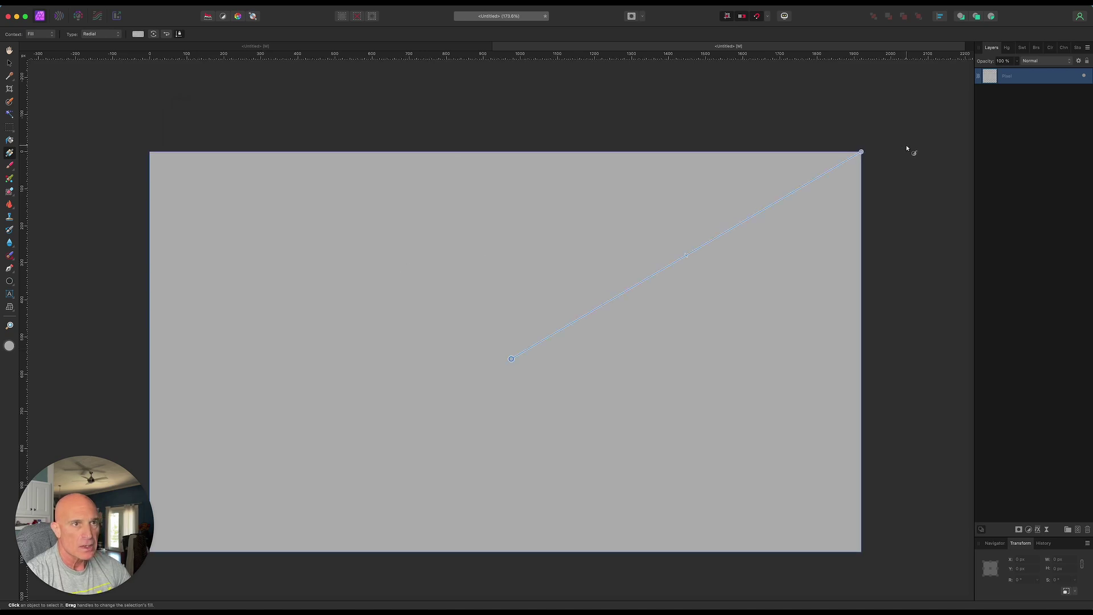
Step: Darken the gradient's outer end stop to a deeper grey
left_click(860, 152)
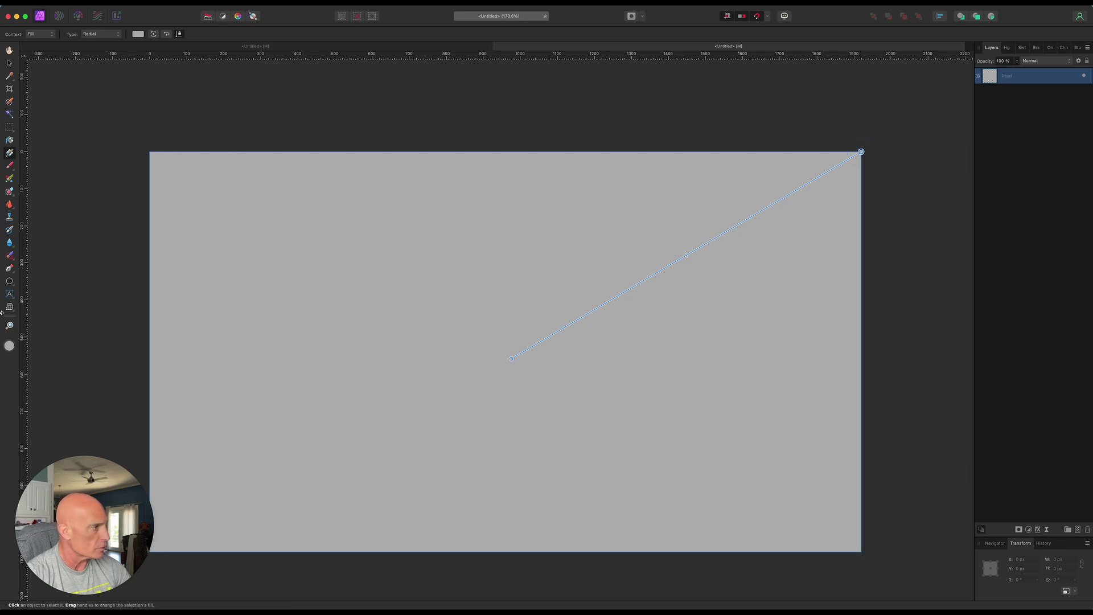
left_click(10, 345)
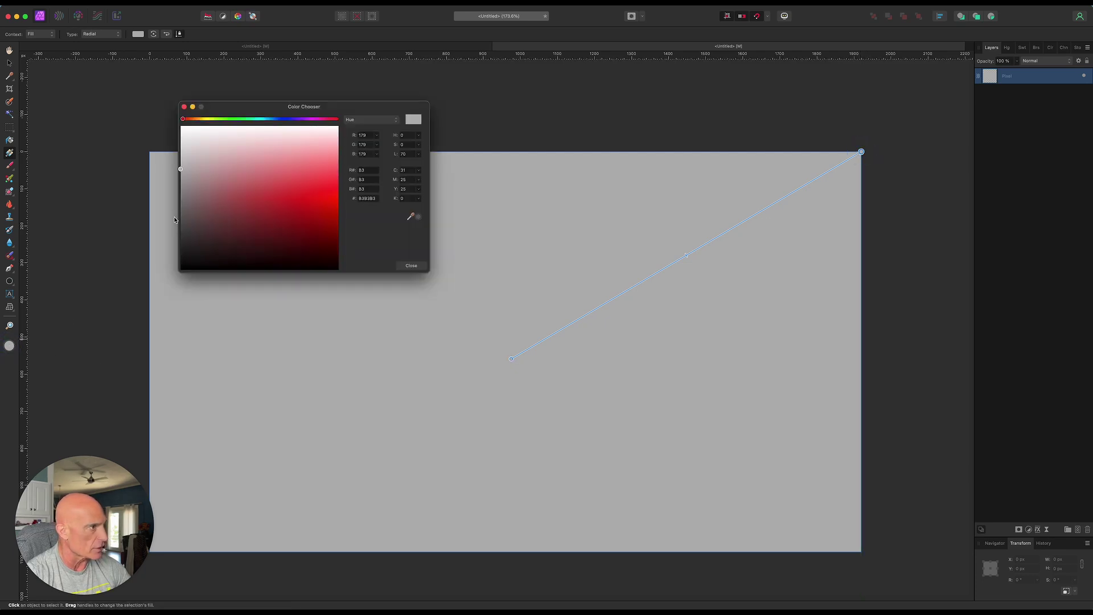
left_click_drag(183, 211, 180, 221)
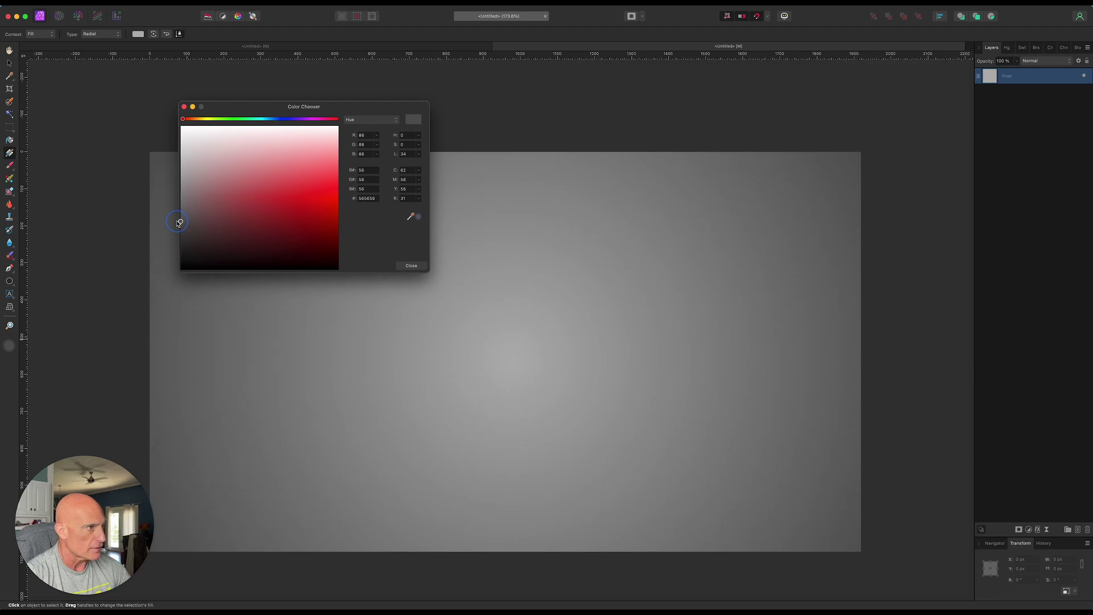
left_click(412, 266)
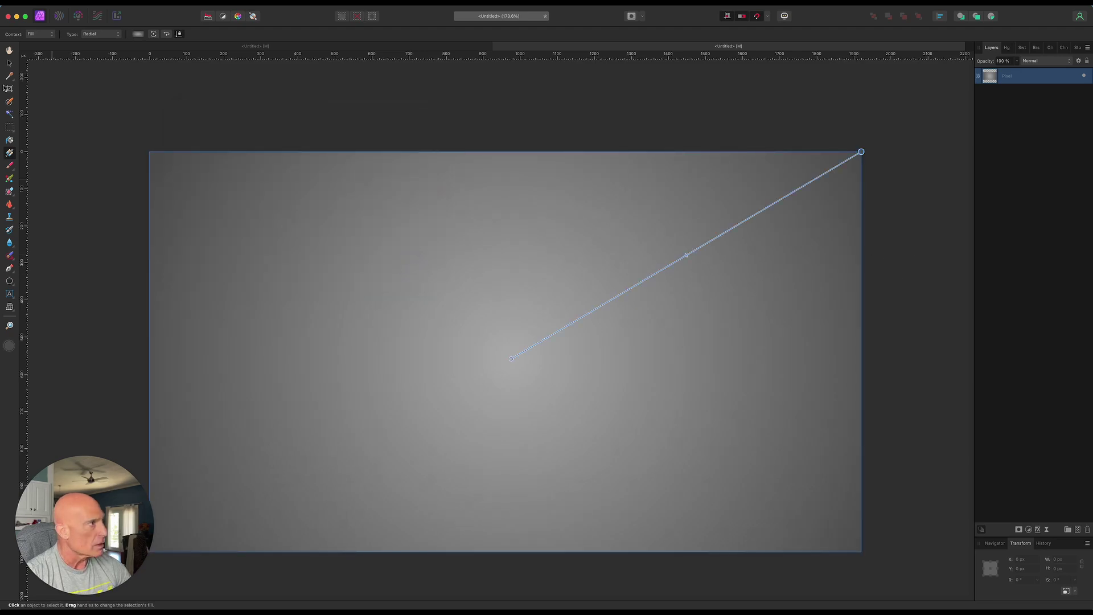
left_click(10, 62)
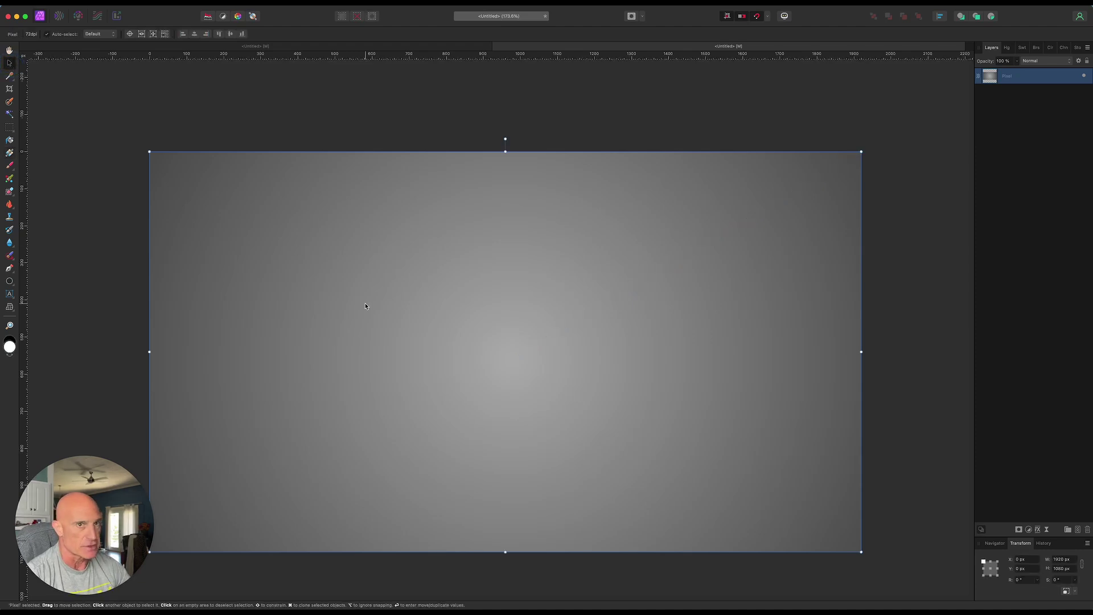
Step: Apply Add Noise at 100% intensity to the gradient layer
left_click(256, 6)
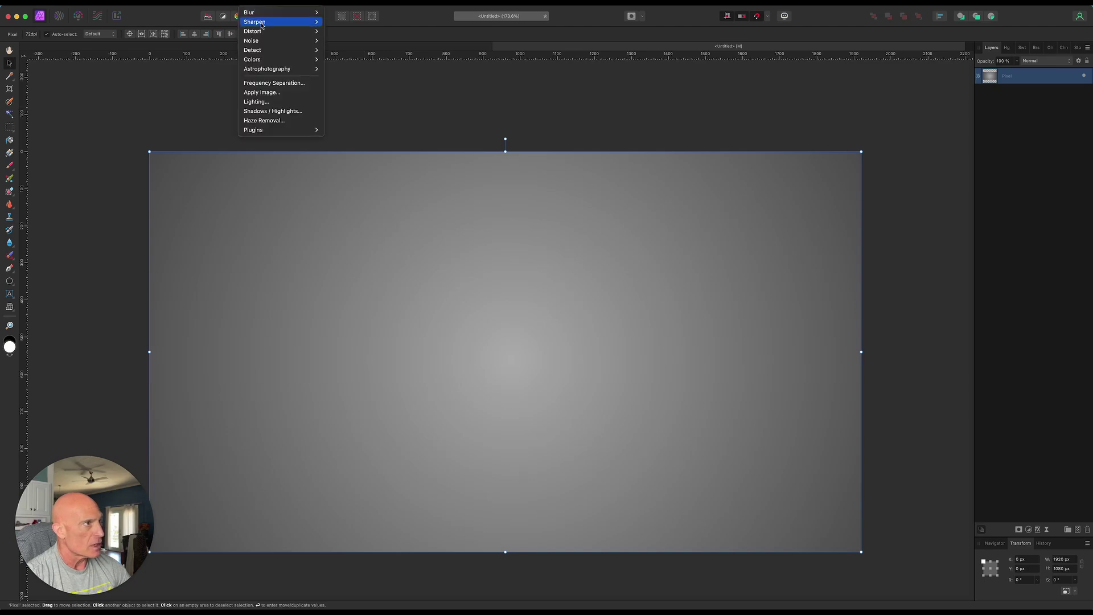
mouse_move(256, 40)
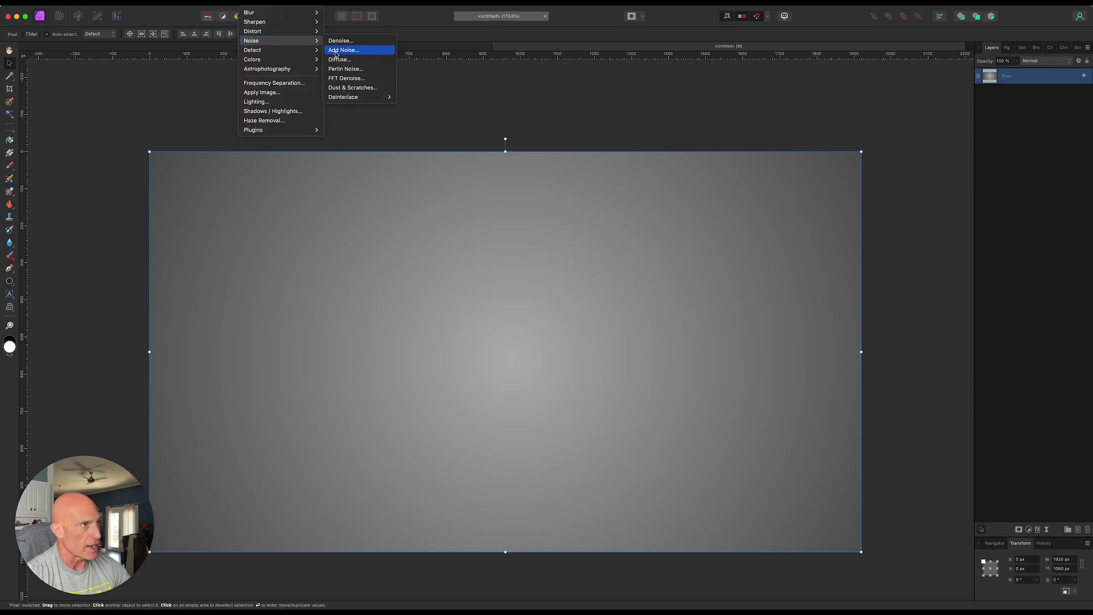
left_click(335, 51)
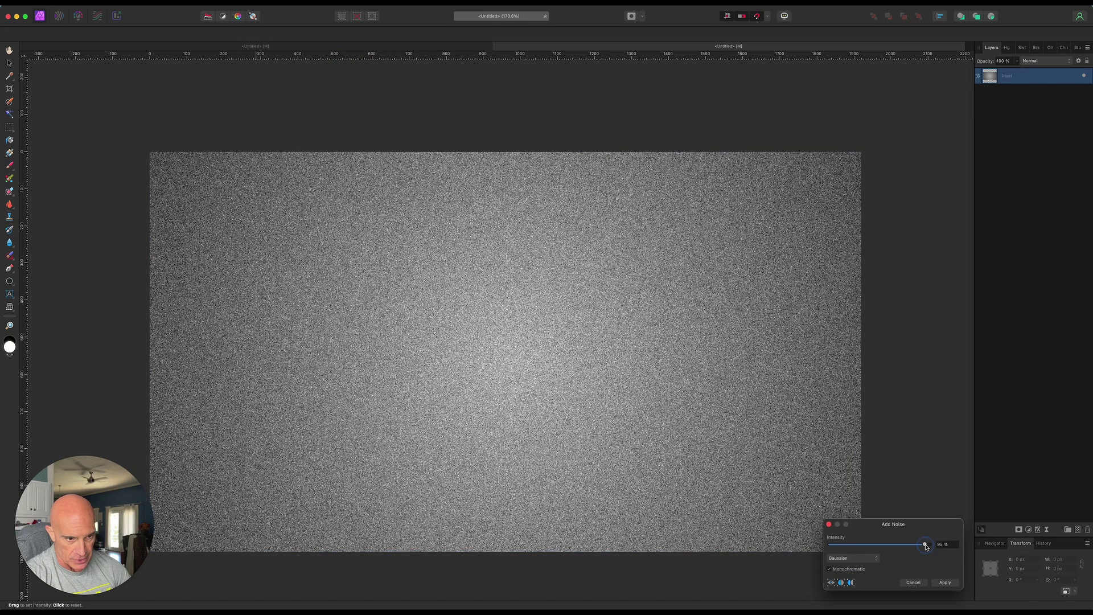
left_click_drag(921, 545, 931, 545)
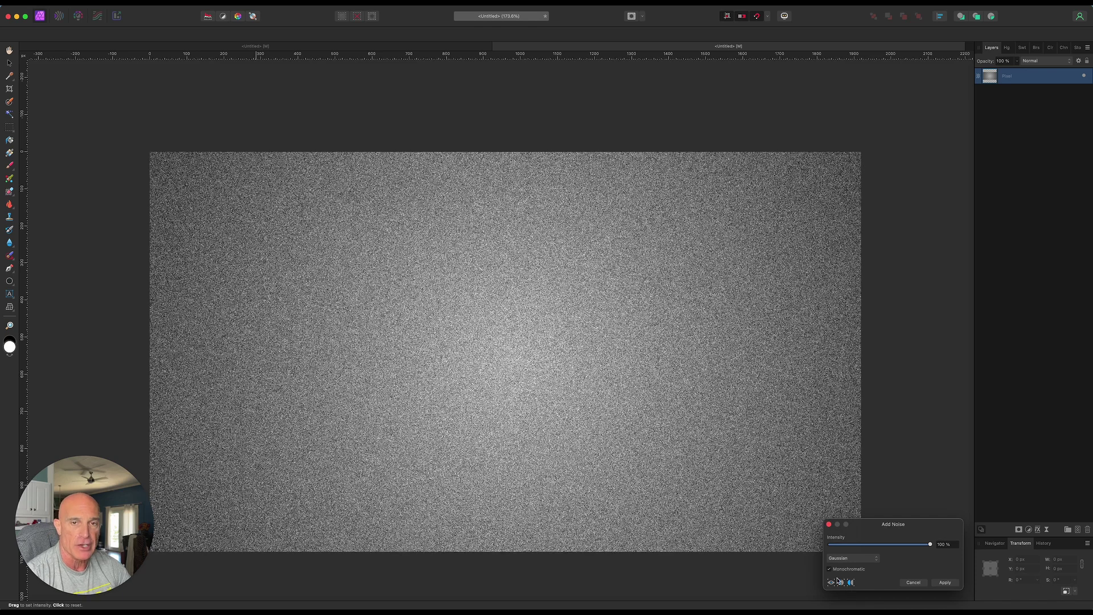
left_click(945, 584)
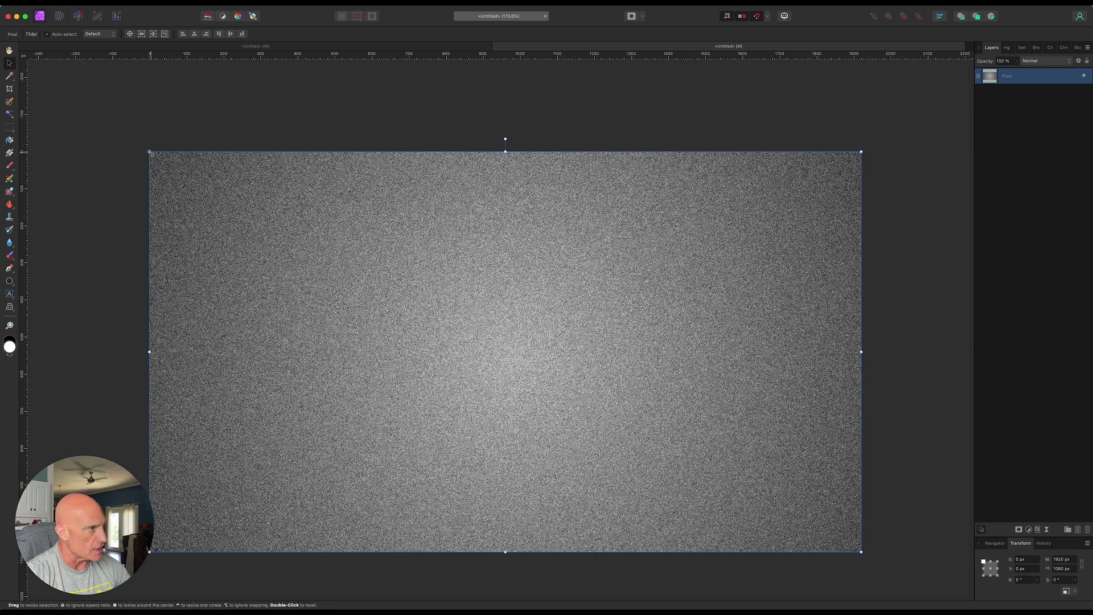
Step: Stretch the noisy layer slightly past the canvas corners, then deselect it
left_click_drag(150, 153, 119, 134)
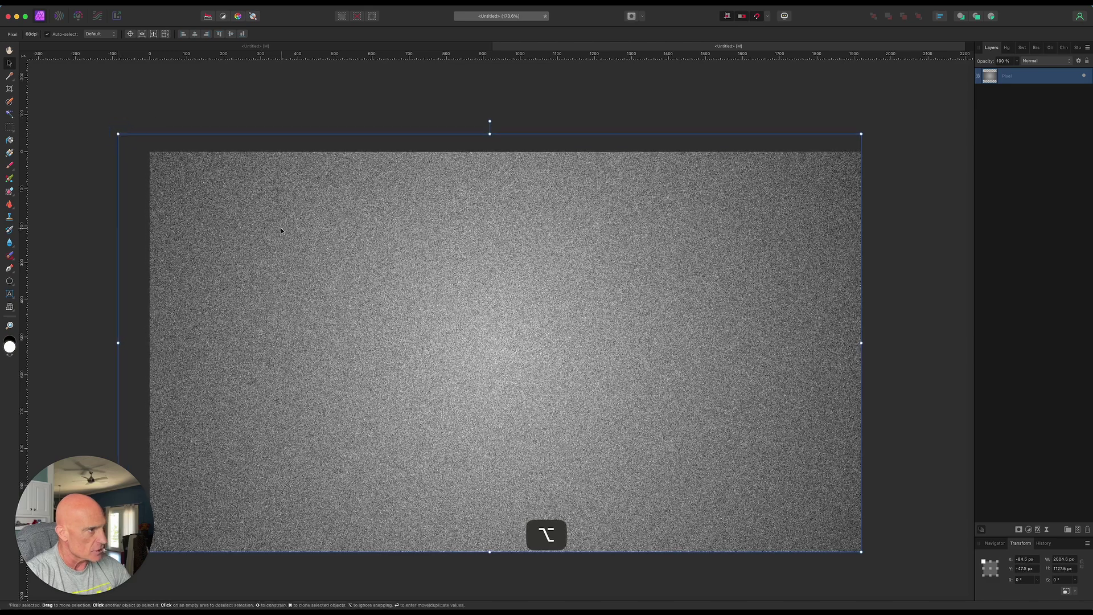
left_click_drag(860, 551, 891, 570)
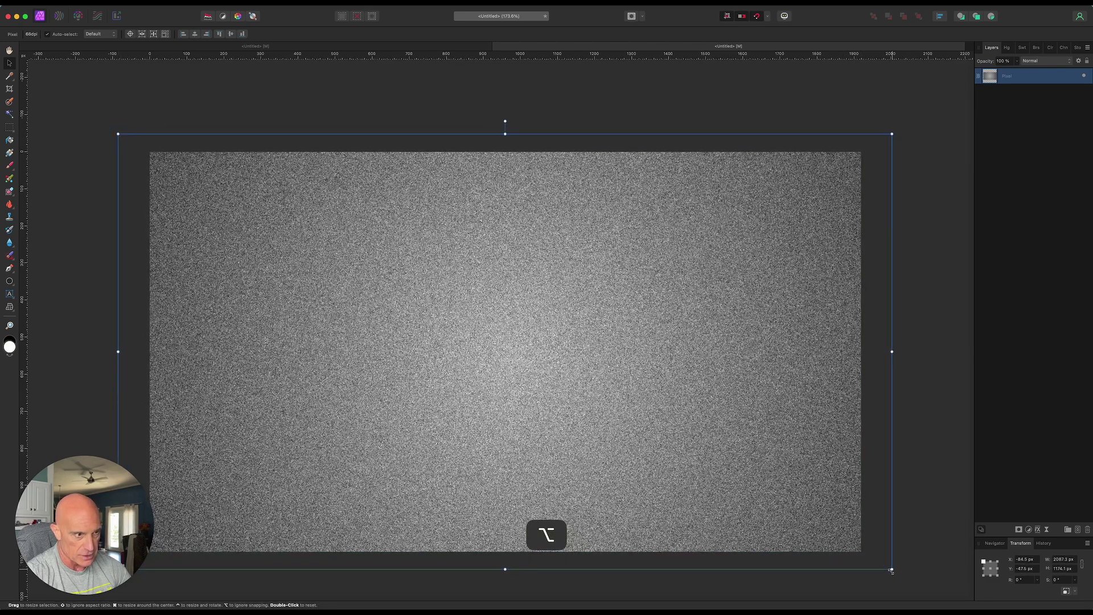
left_click(69, 126)
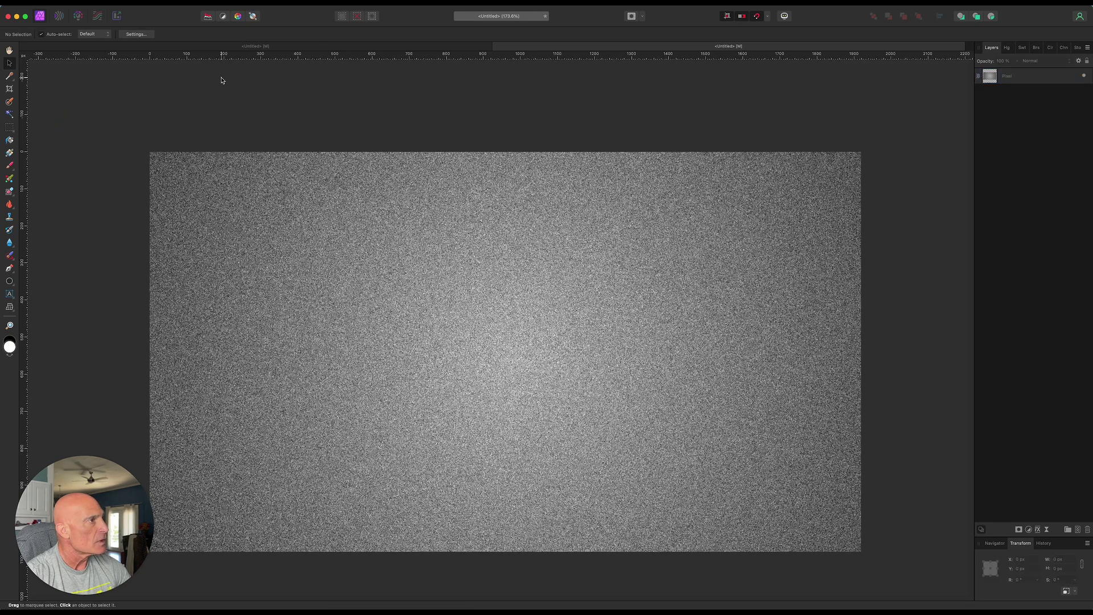
Step: Apply a 270° Motion Blur of about 48 px radius to the noisy background layer
left_click(257, 6)
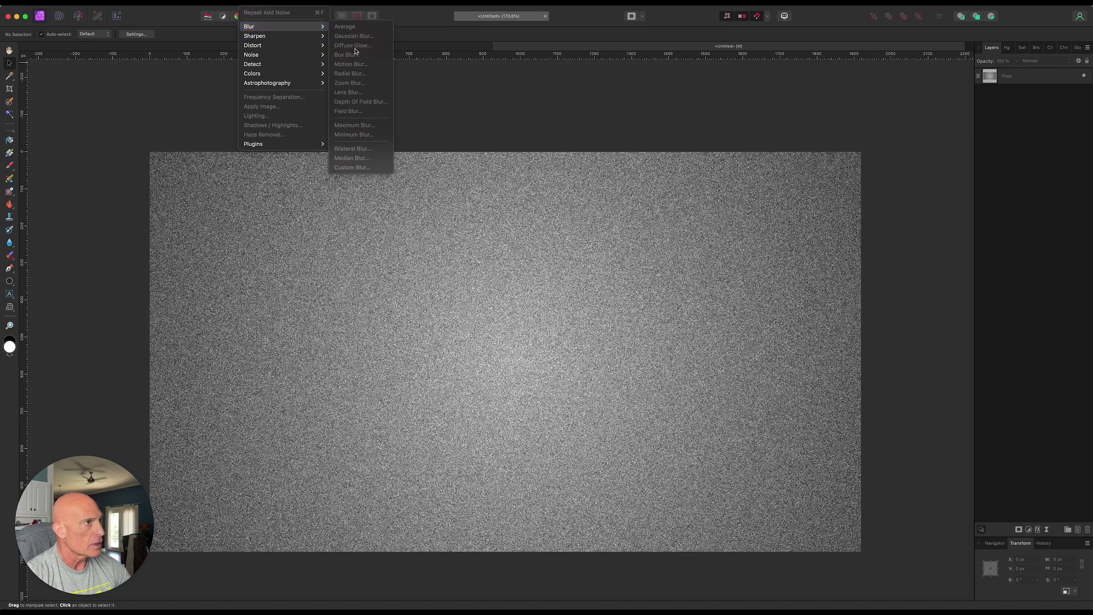
left_click(1037, 79)
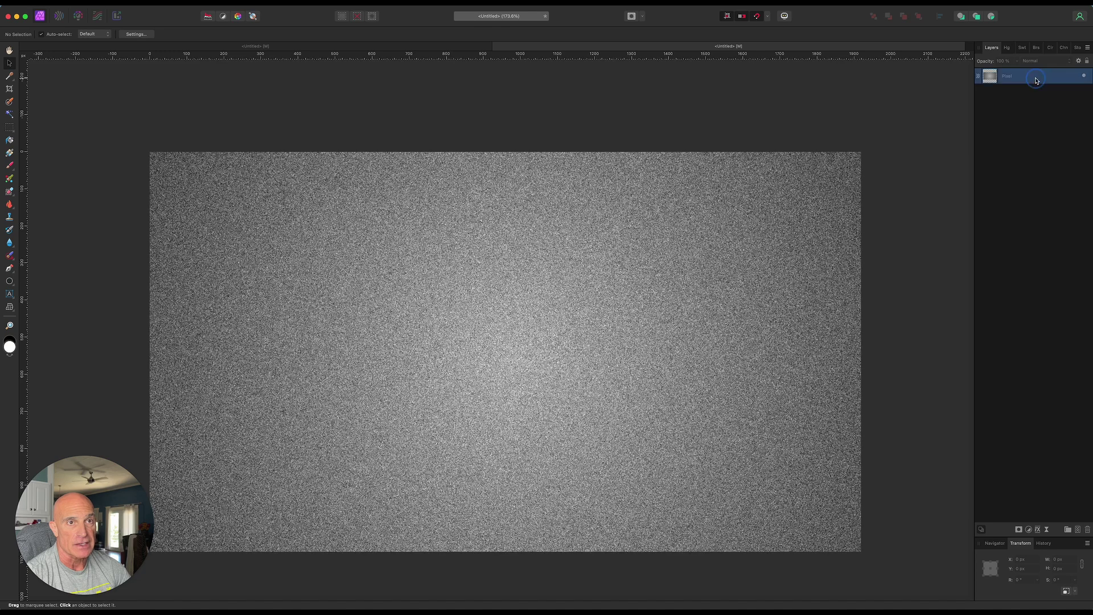
left_click(256, 6)
mouse_move(256, 27)
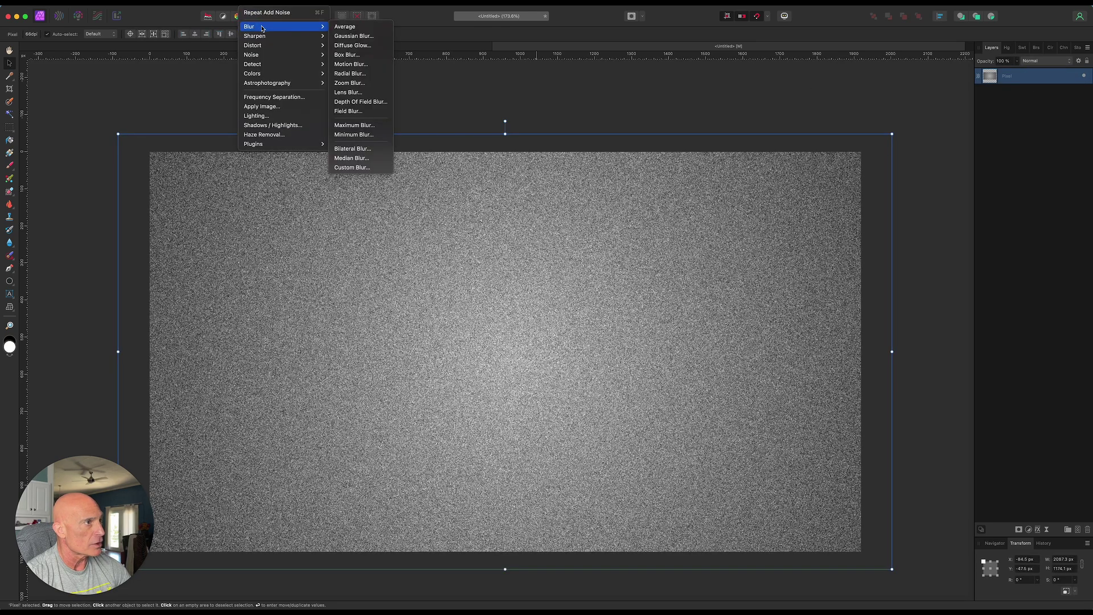
left_click(352, 64)
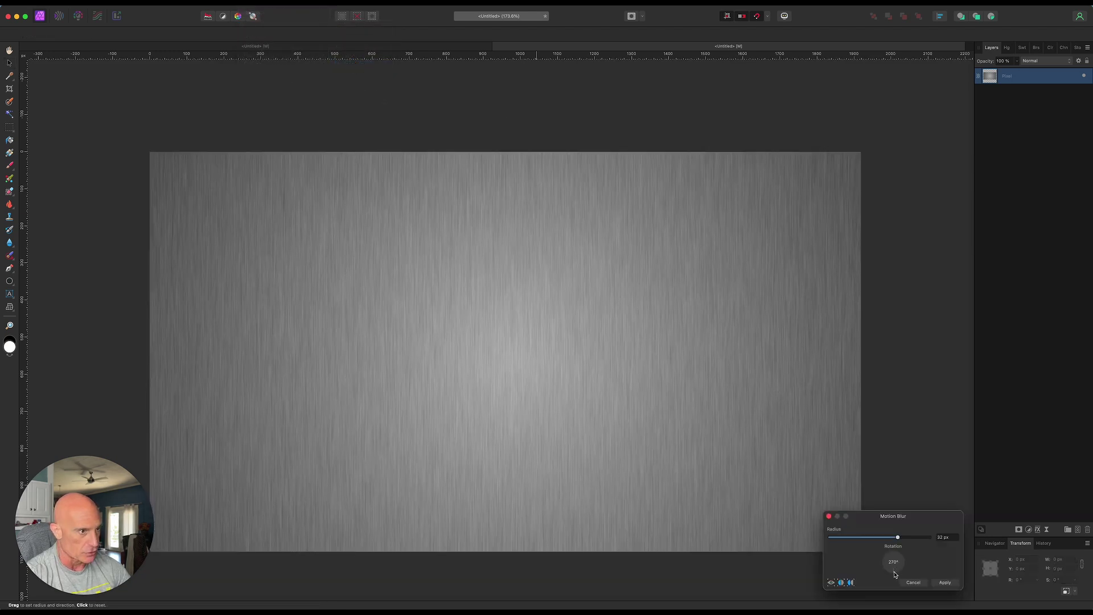
left_click_drag(896, 537, 917, 542)
left_click_drag(918, 541, 916, 541)
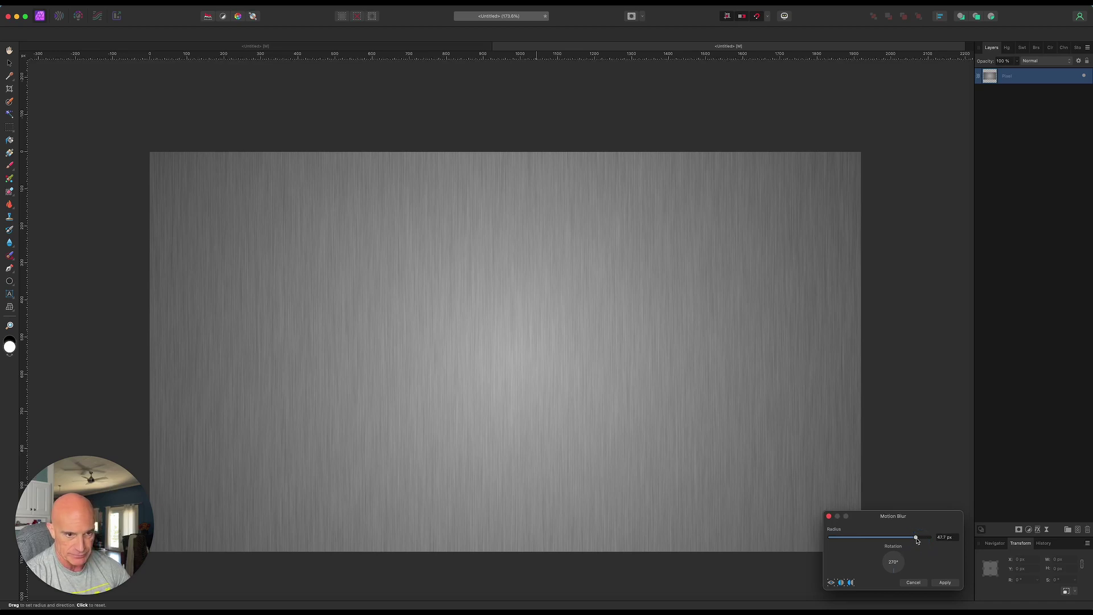
left_click_drag(917, 539, 918, 538)
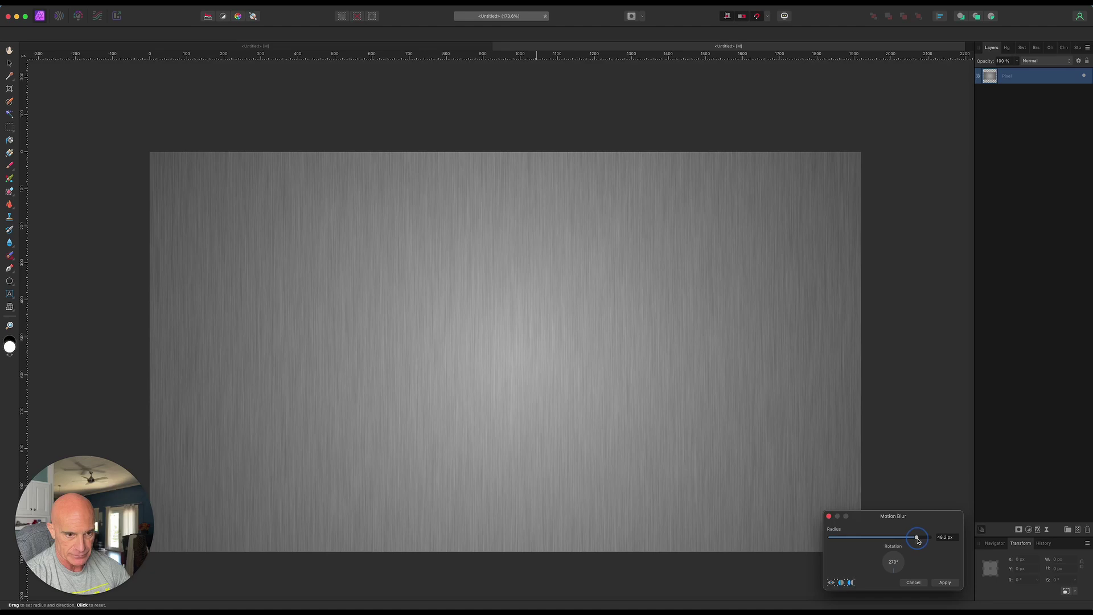
left_click(942, 585)
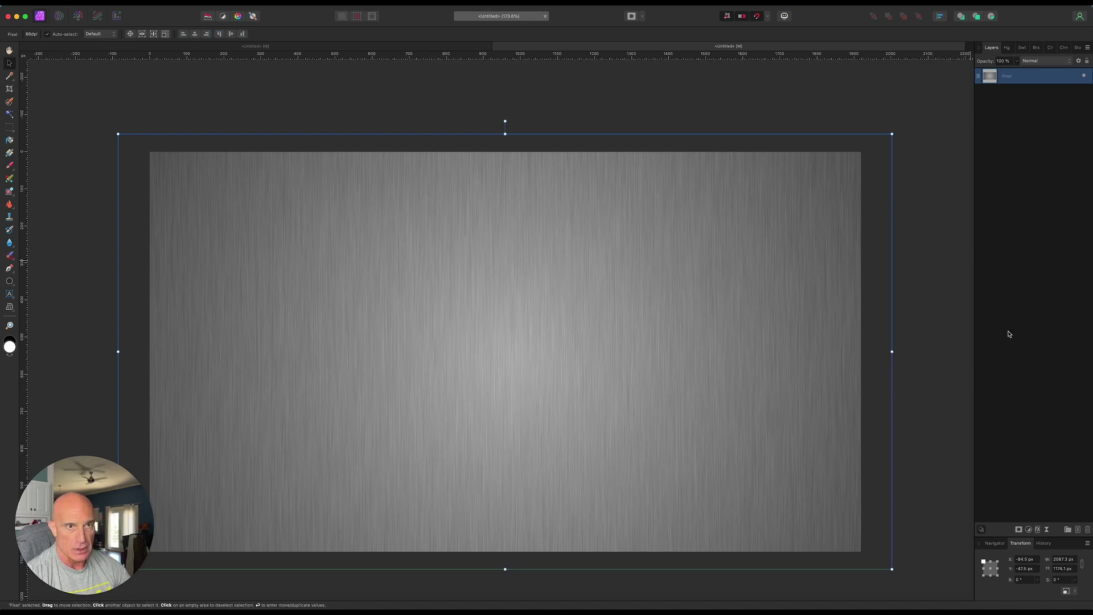
left_click(1029, 534)
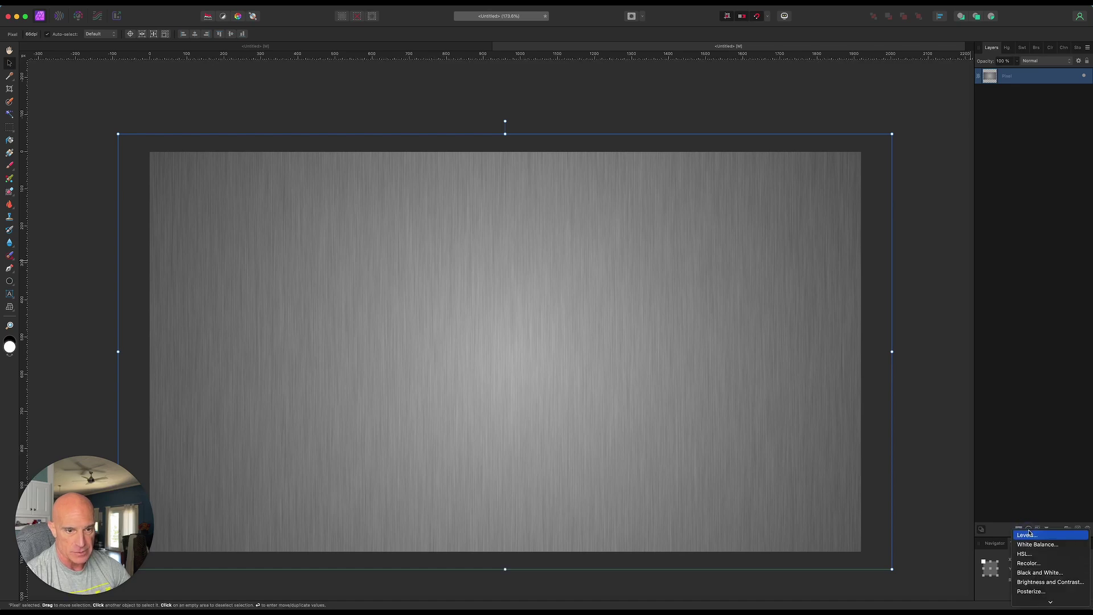
Step: Add a Recolor adjustment (hue ~210°, saturation ~10%) nested inside the Pixel layer
left_click(1033, 563)
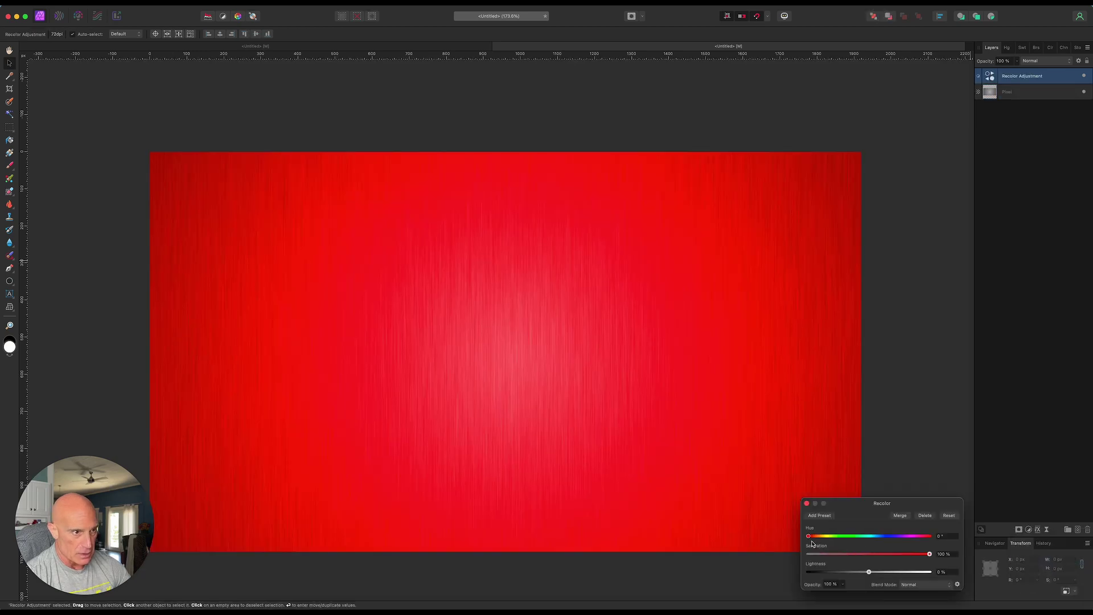
left_click_drag(810, 537, 880, 537)
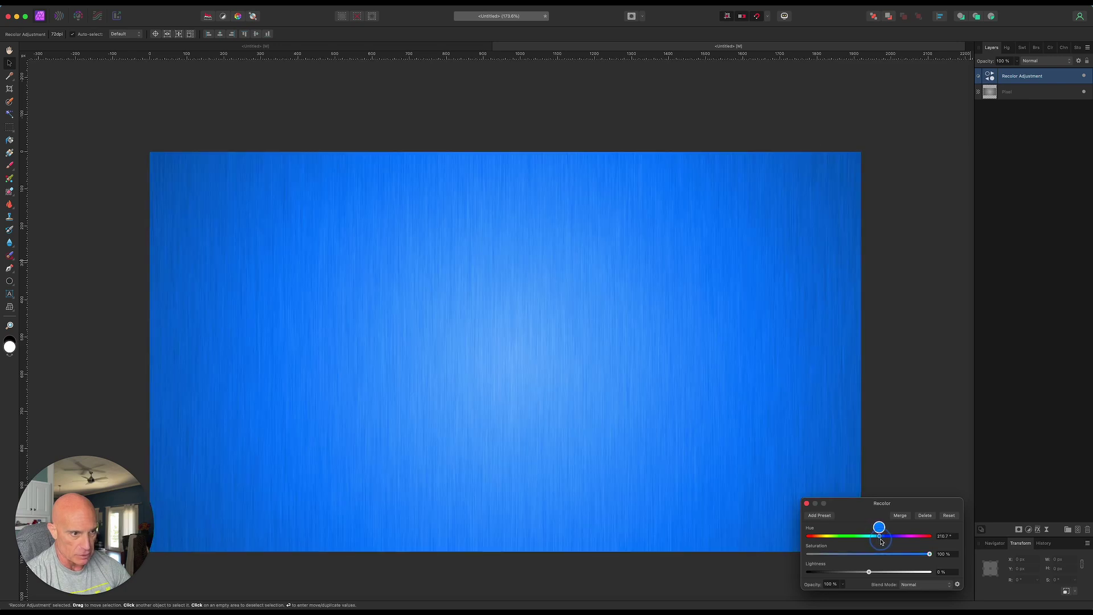
left_click_drag(929, 555, 817, 554)
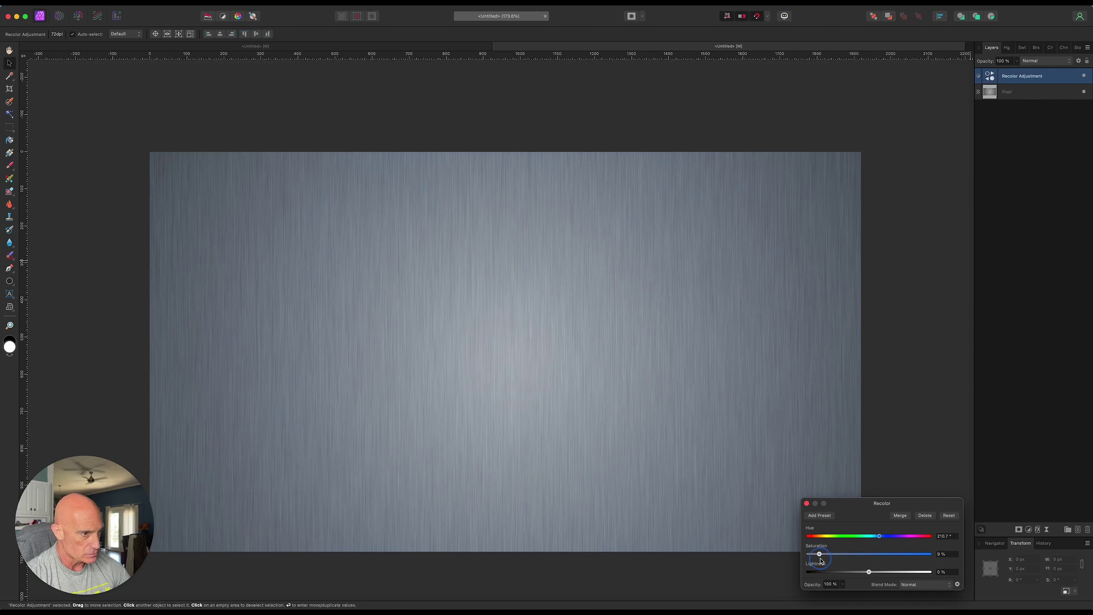
left_click_drag(818, 555, 822, 555)
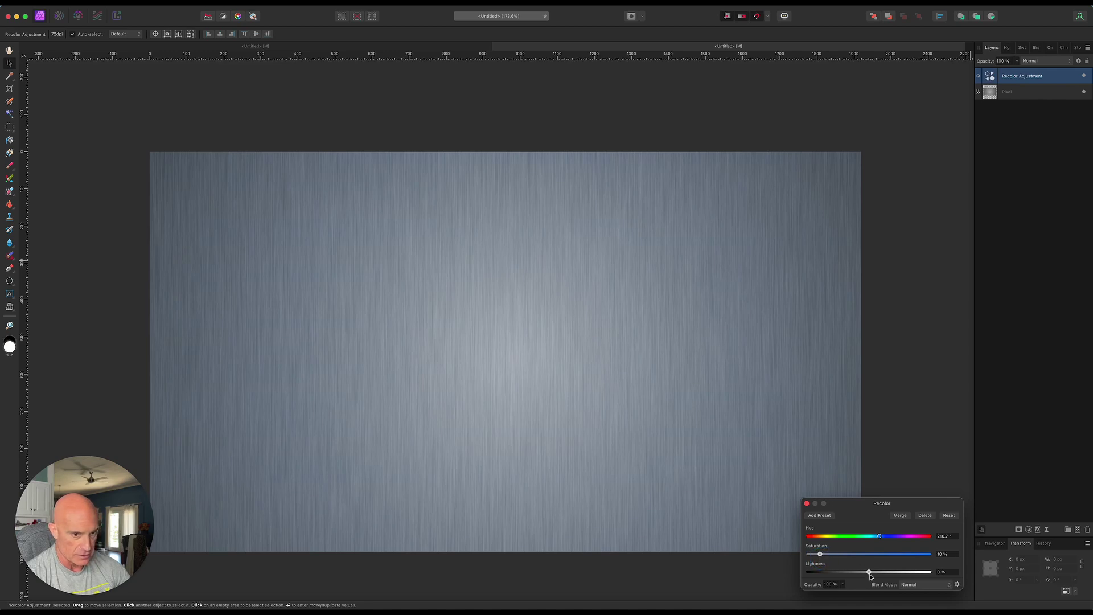
left_click(806, 505)
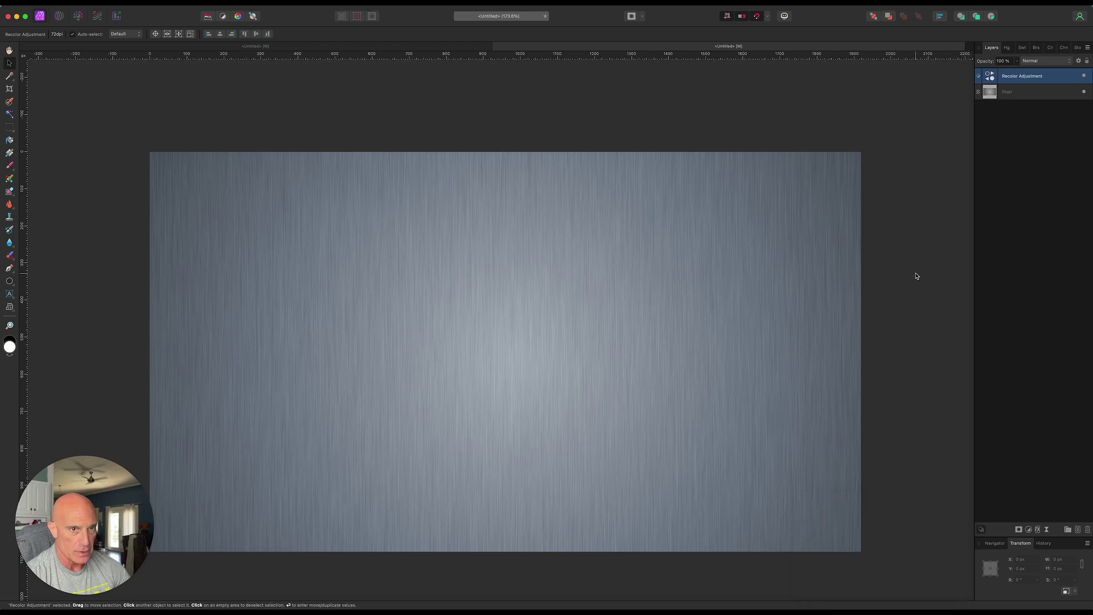
left_click_drag(1023, 82, 1027, 92)
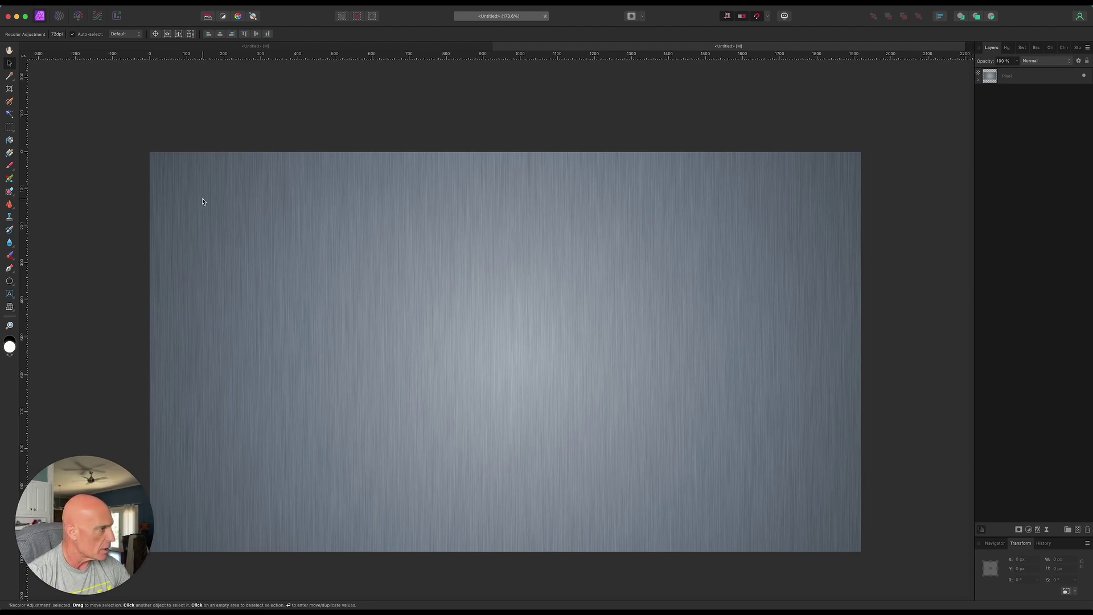
Step: Type STEEL in a large artistic text frame and move it toward the canvas centre
left_click(10, 295)
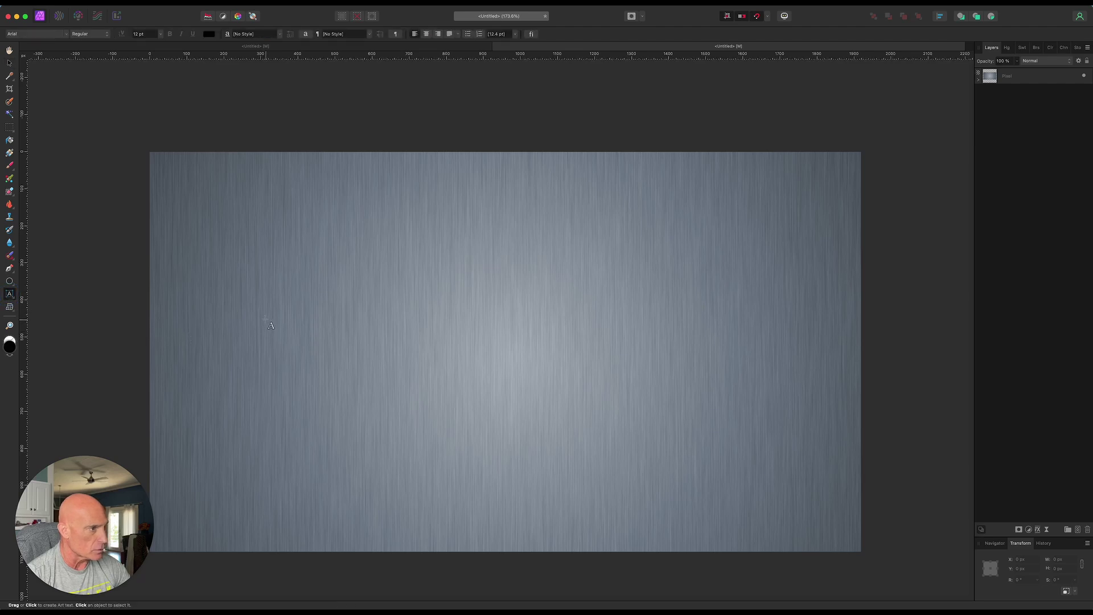
left_click_drag(265, 320, 326, 413)
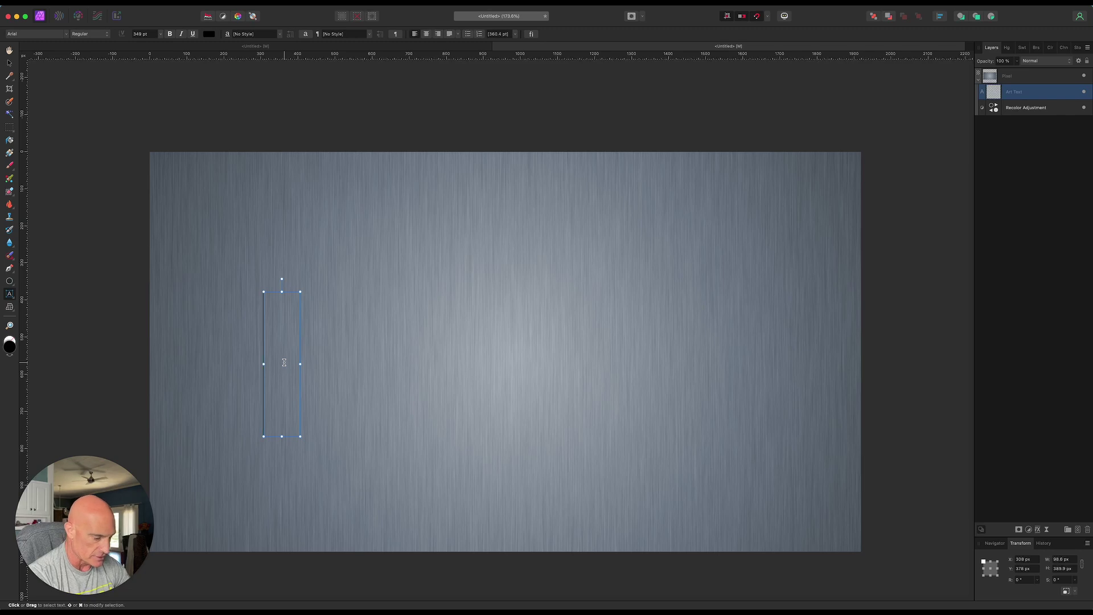
type("STEE")
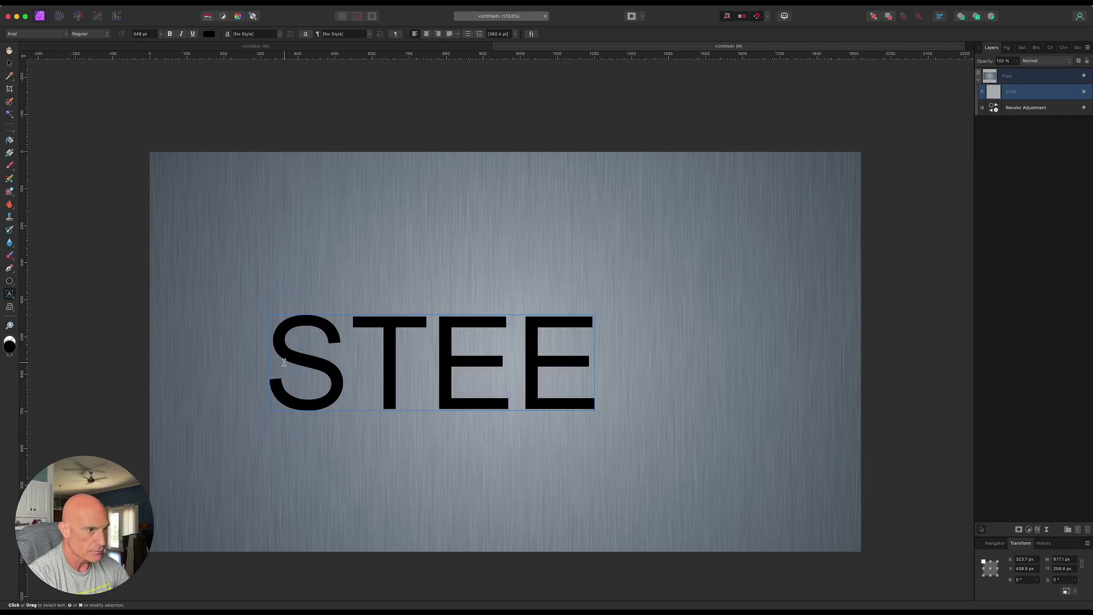
type("L")
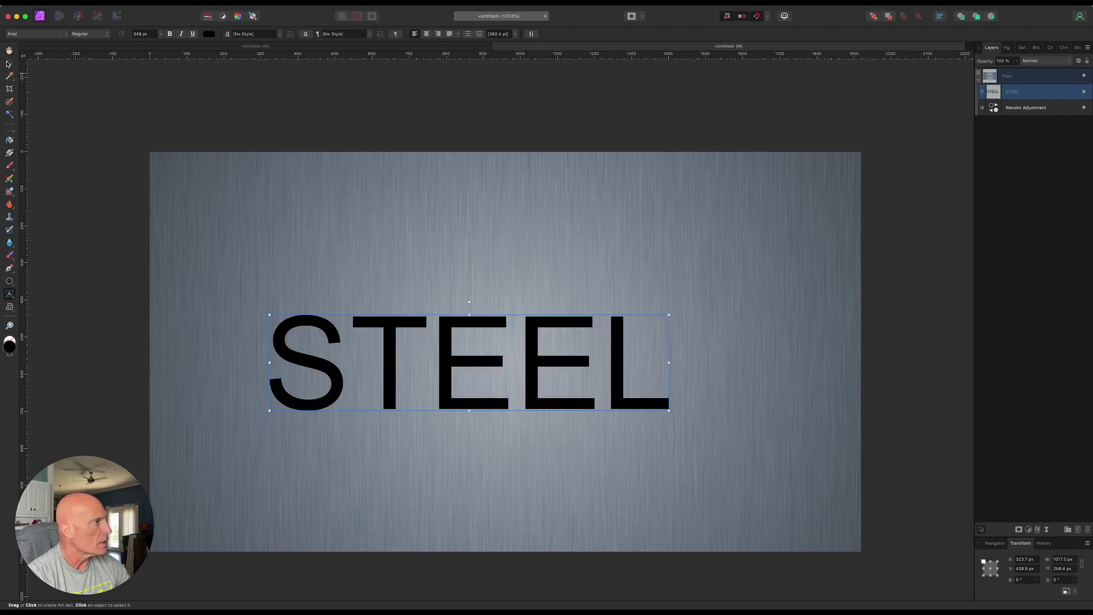
left_click(10, 64)
left_click_drag(444, 398, 479, 387)
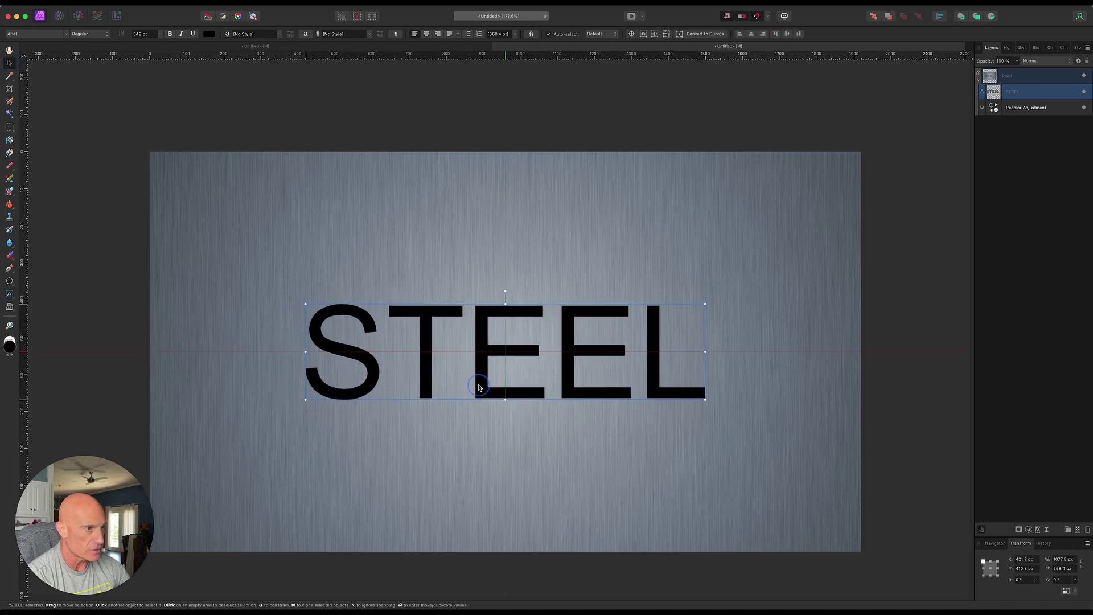
Step: Change STEEL's font to Basement Grotesque and nudge it back to centre
left_click(35, 35)
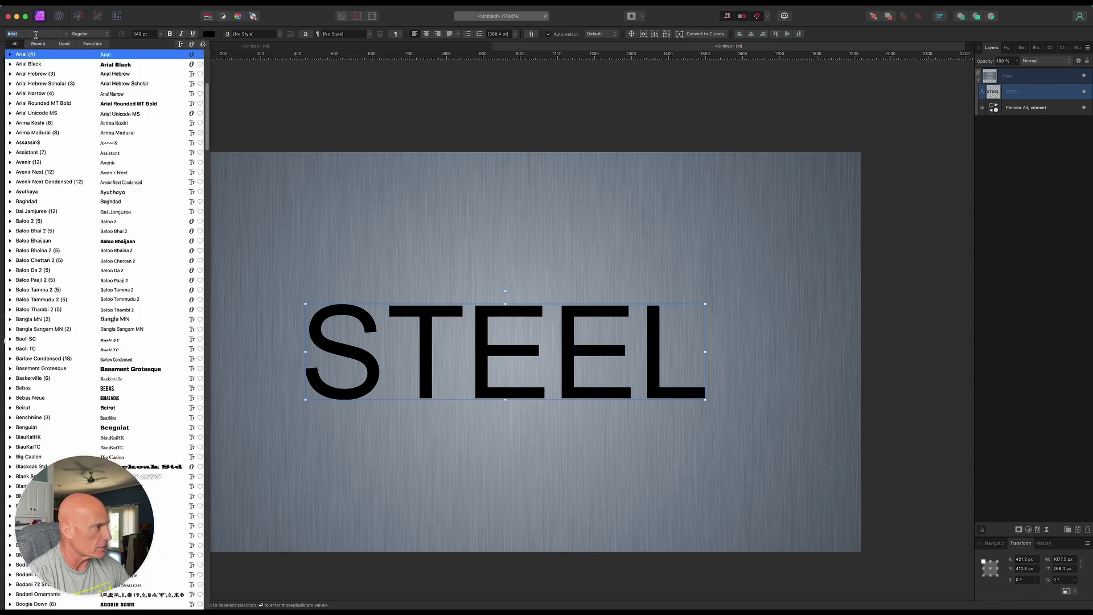
left_click(131, 369)
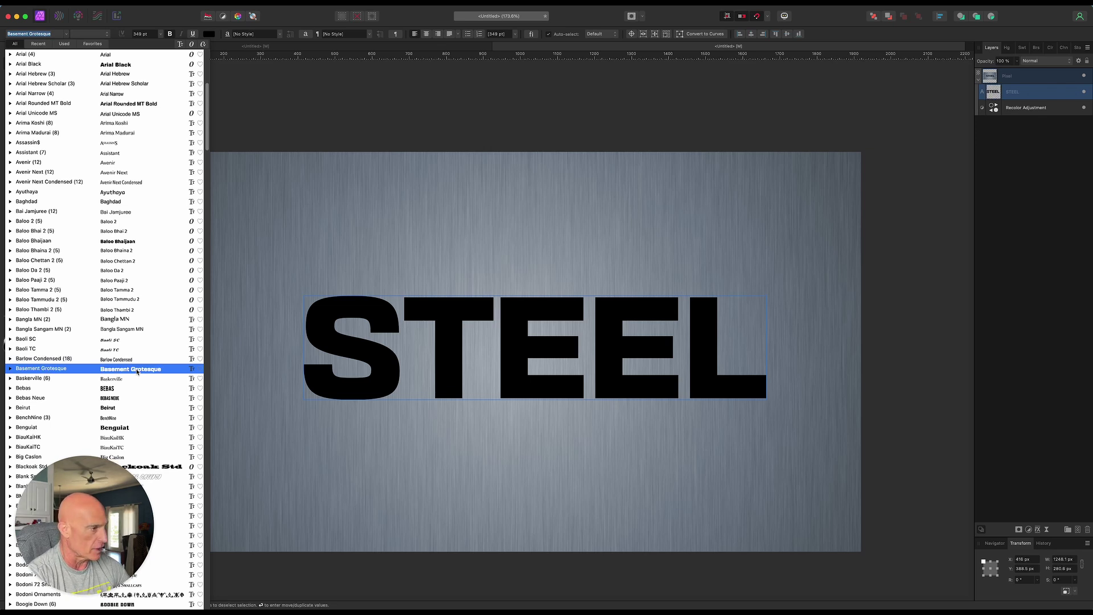
left_click(137, 370)
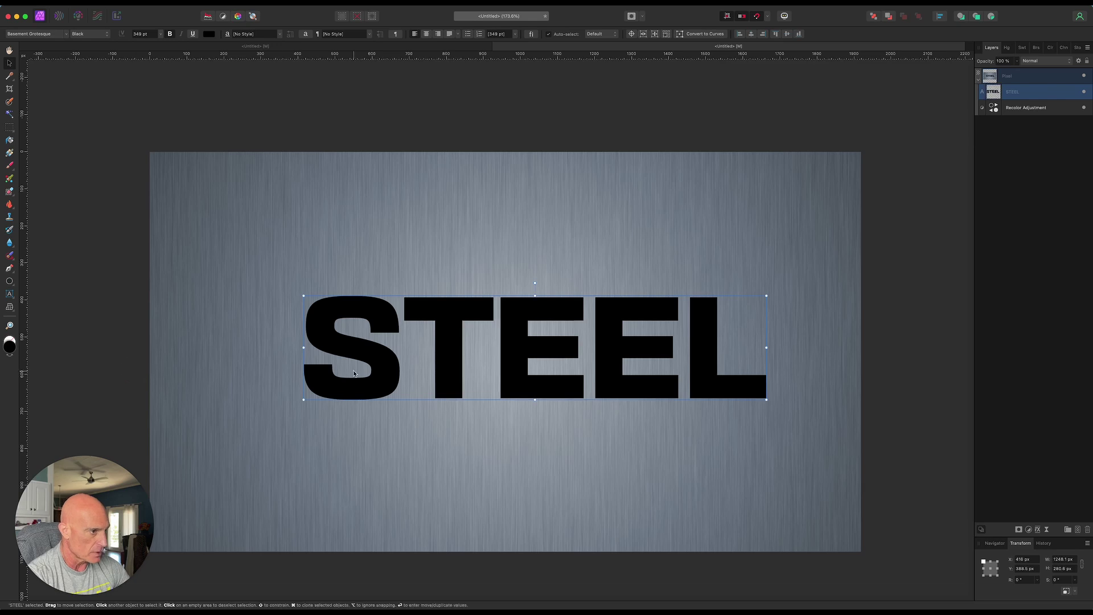
left_click_drag(345, 380, 360, 384)
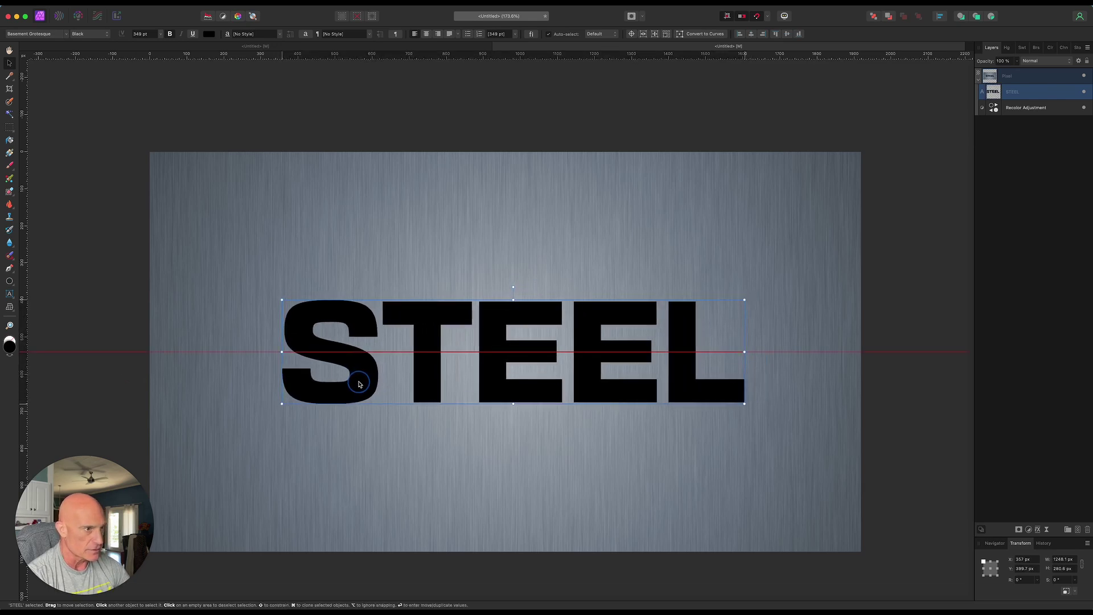
left_click_drag(359, 384, 351, 381)
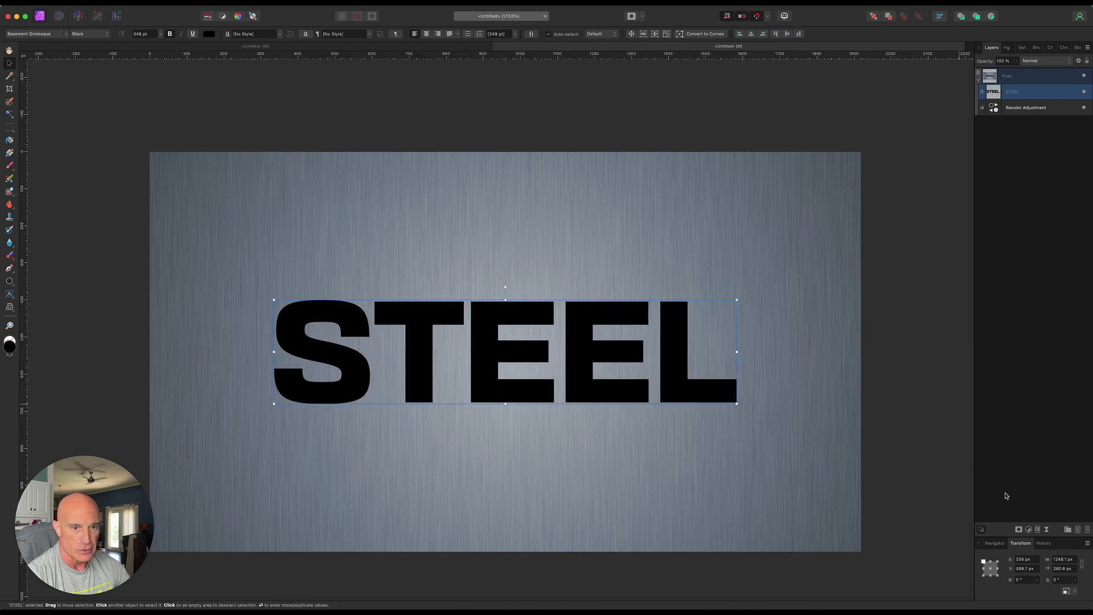
Step: Enable an Inner Bevel/Emboss layer effect on the STEEL text
left_click(1038, 531)
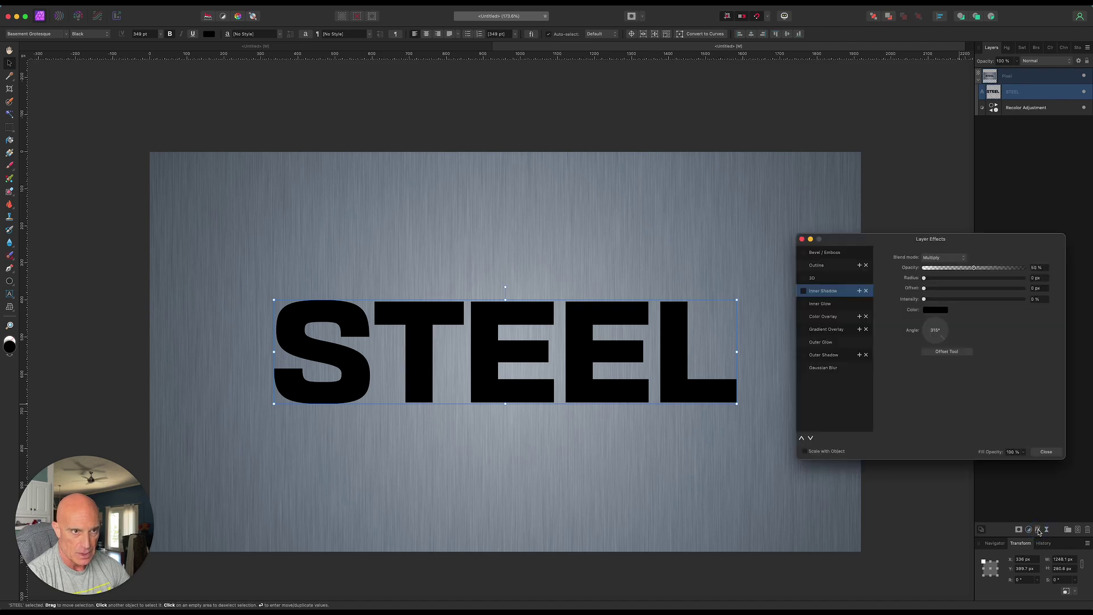
left_click(804, 252)
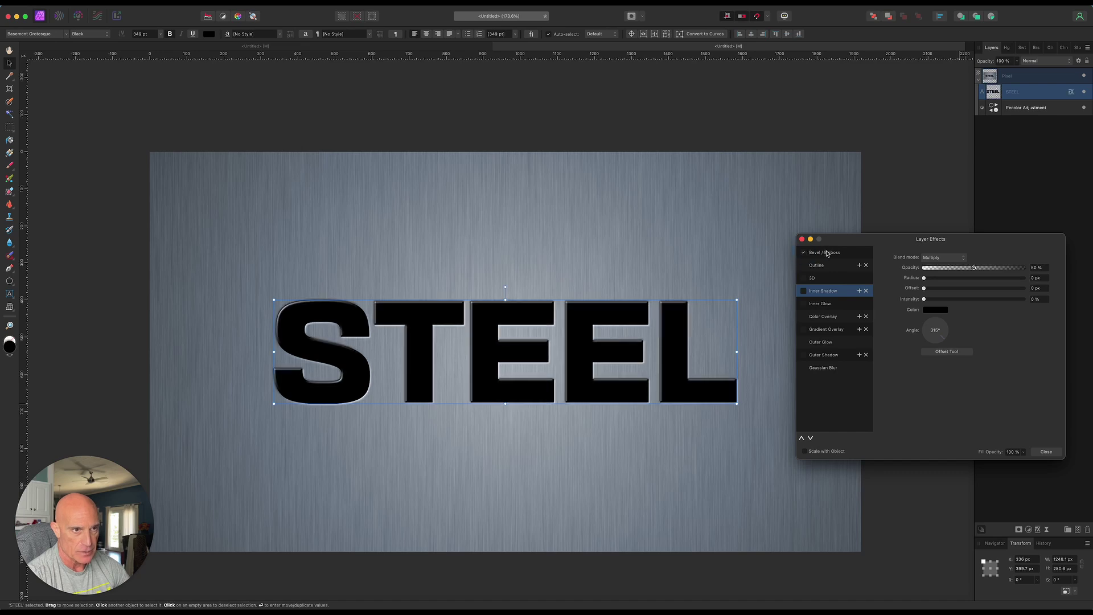
left_click(830, 255)
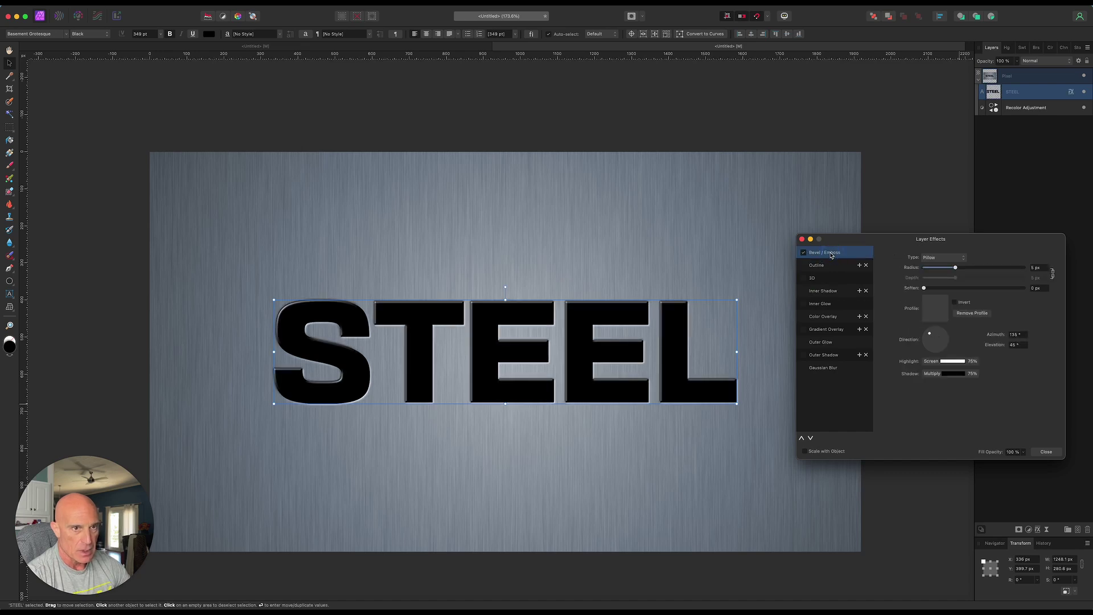
left_click(934, 258)
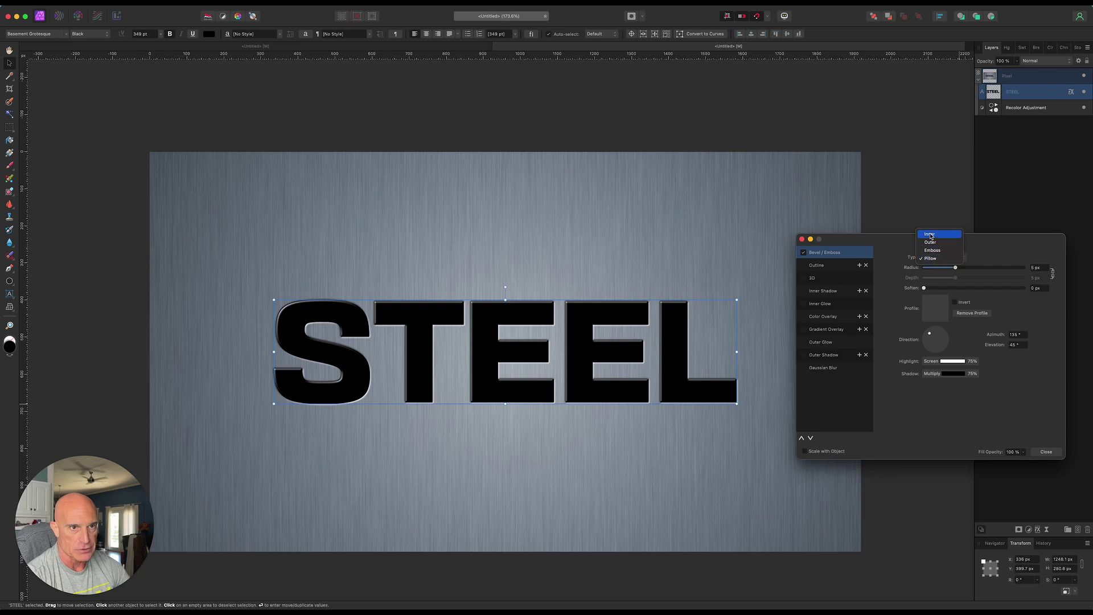
left_click(930, 236)
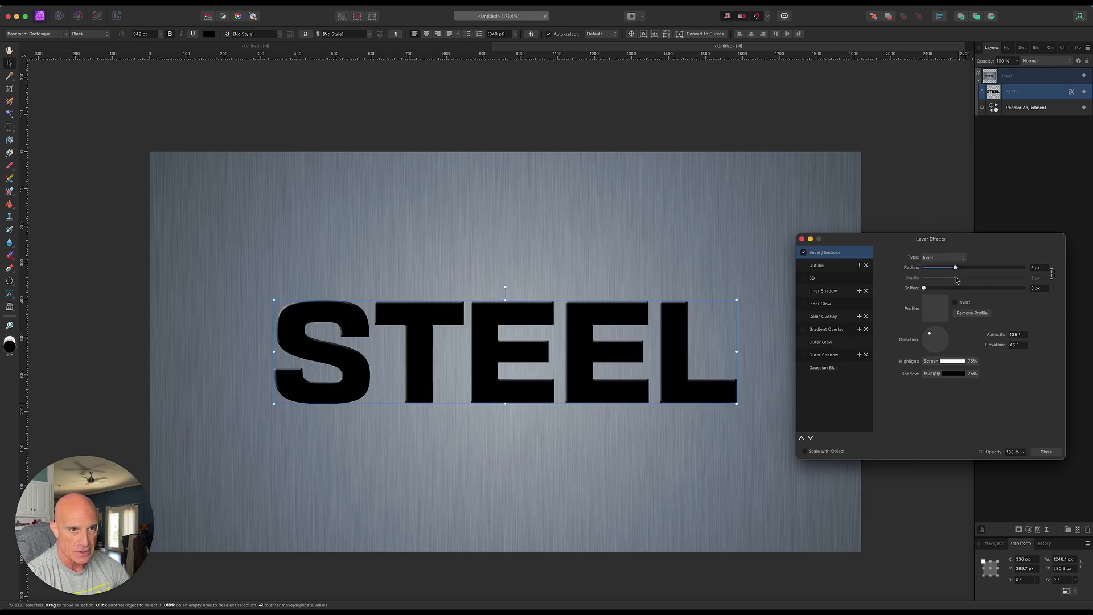
Step: Raise the bevel's light elevation and set its shadow opacity to 100%
left_click(1015, 344)
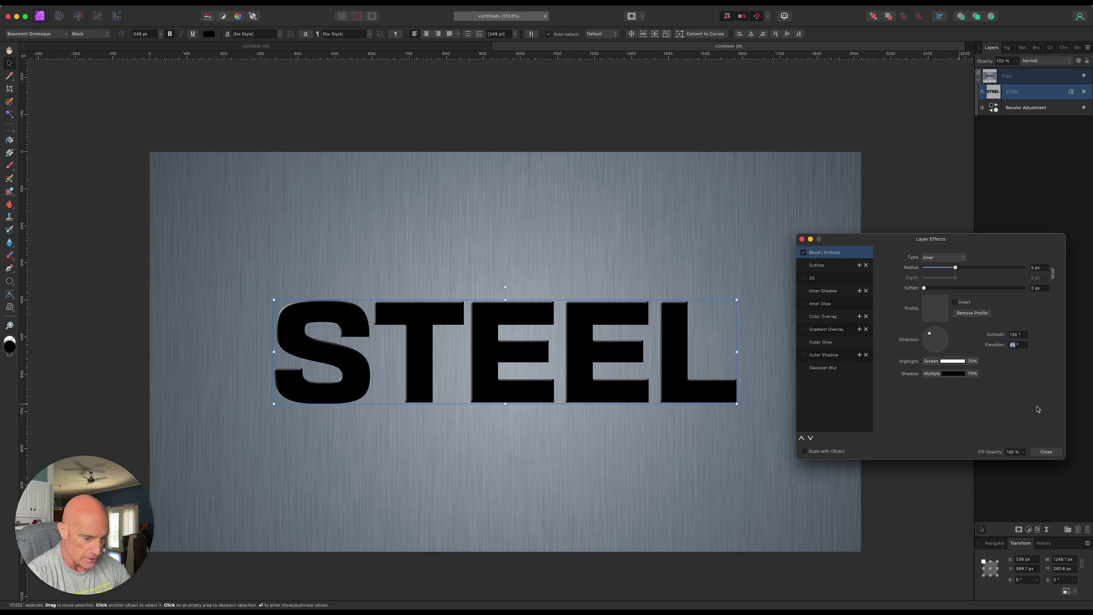
type("30")
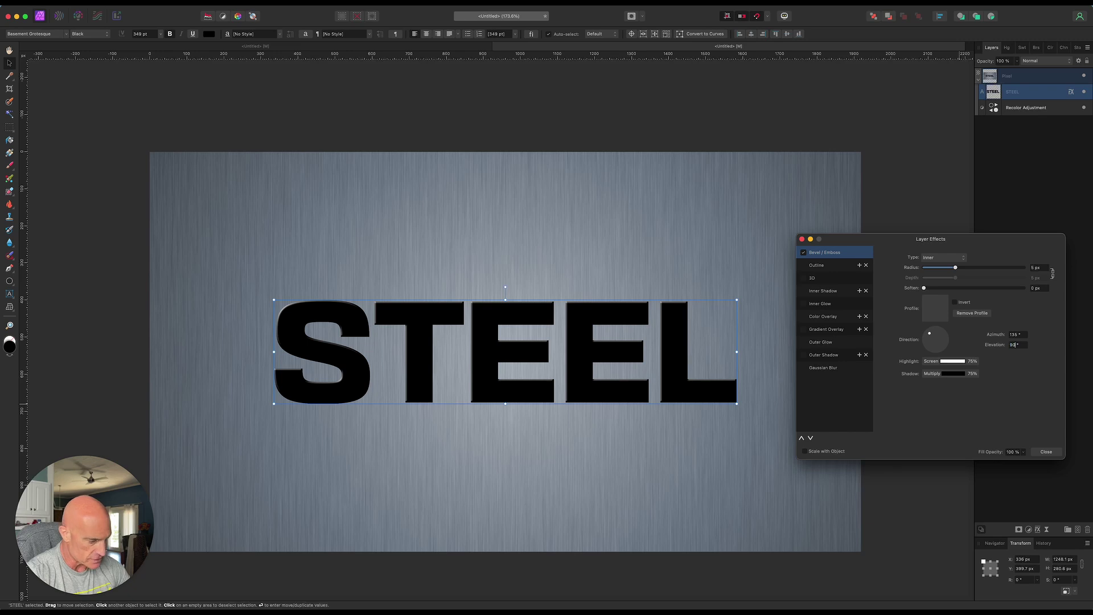
key("Tab")
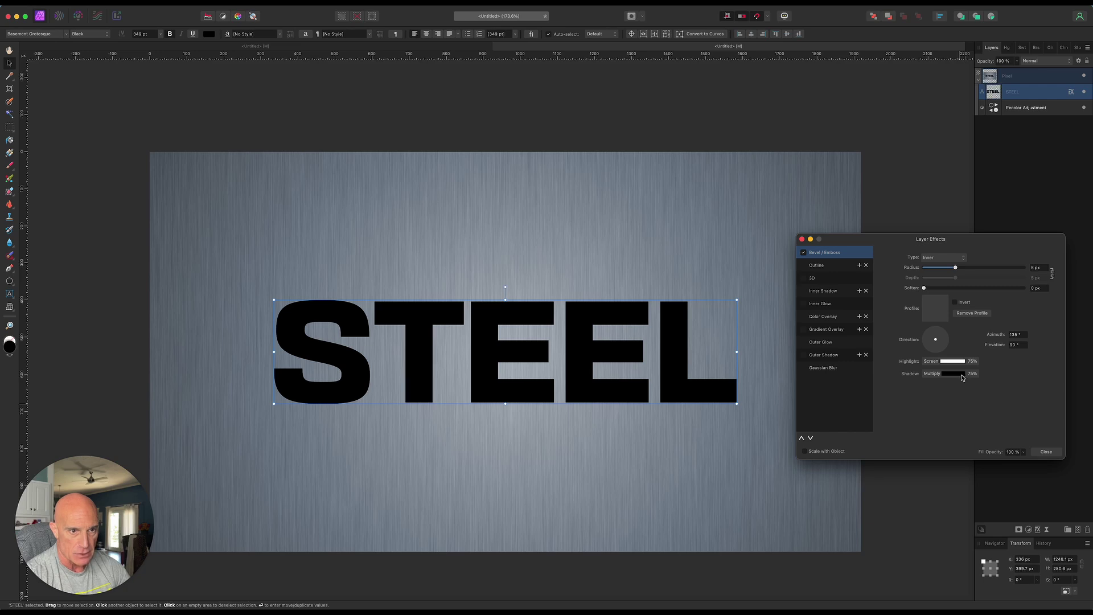
left_click(962, 375)
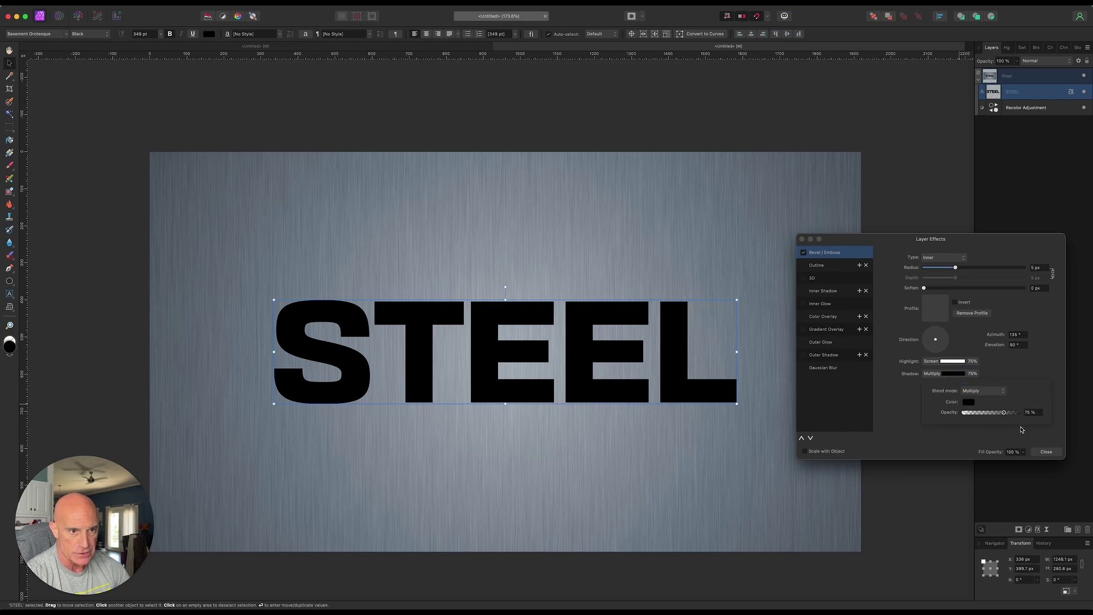
left_click_drag(1003, 413, 1017, 413)
left_click(948, 442)
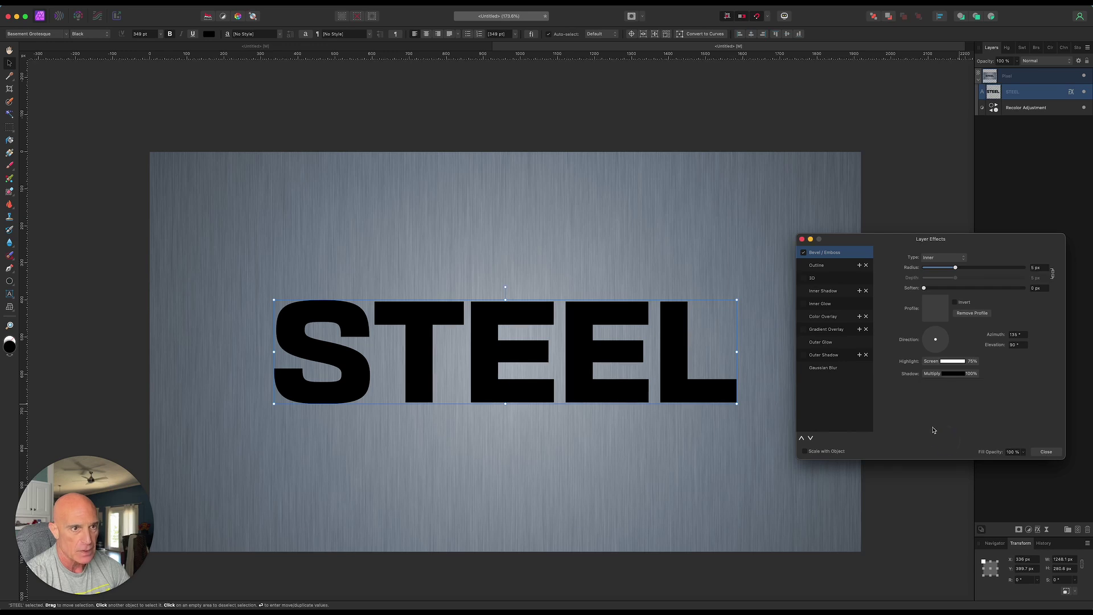
Step: Enable STEEL's Outline effect with a Gradient fill and open its gradient editor
left_click(804, 267)
left_click(826, 267)
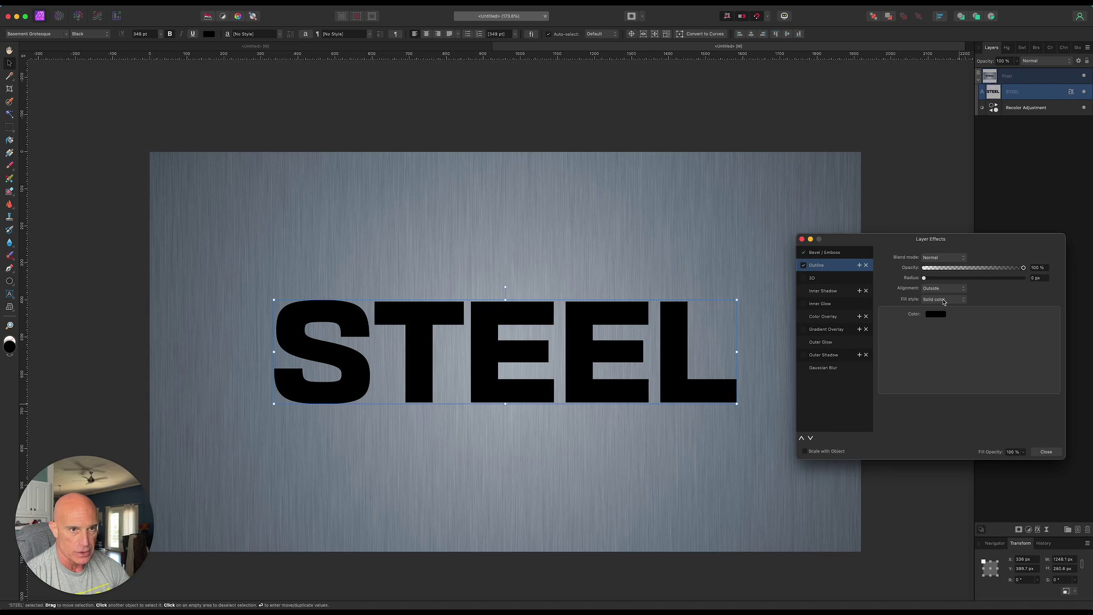
left_click(944, 300)
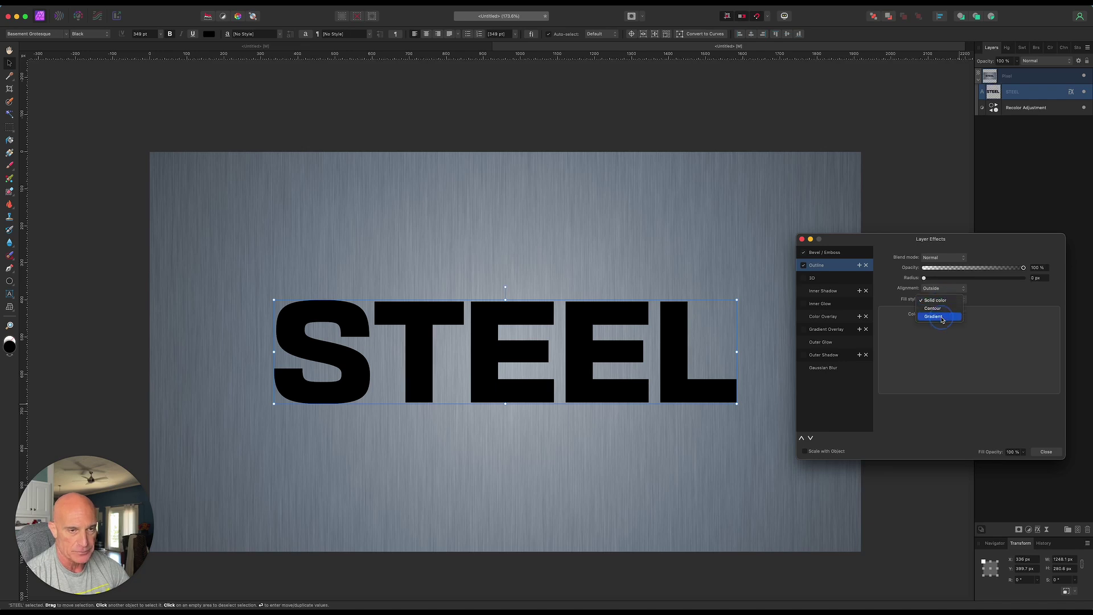
left_click(942, 319)
left_click(943, 337)
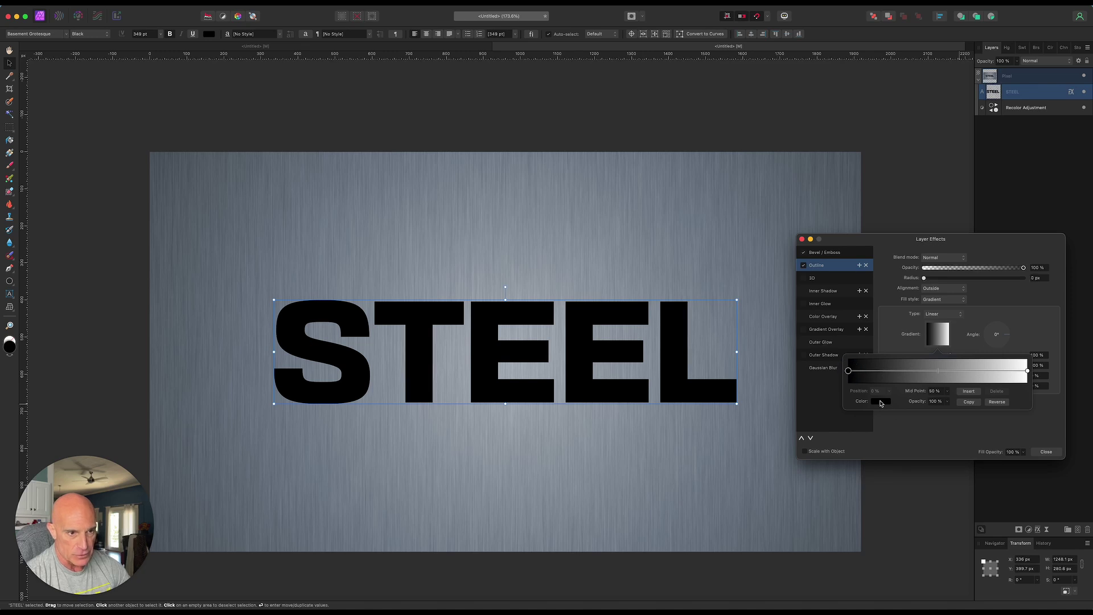
Step: Make the left gradient stop grey and add a near-white stop beside it
left_click(880, 403)
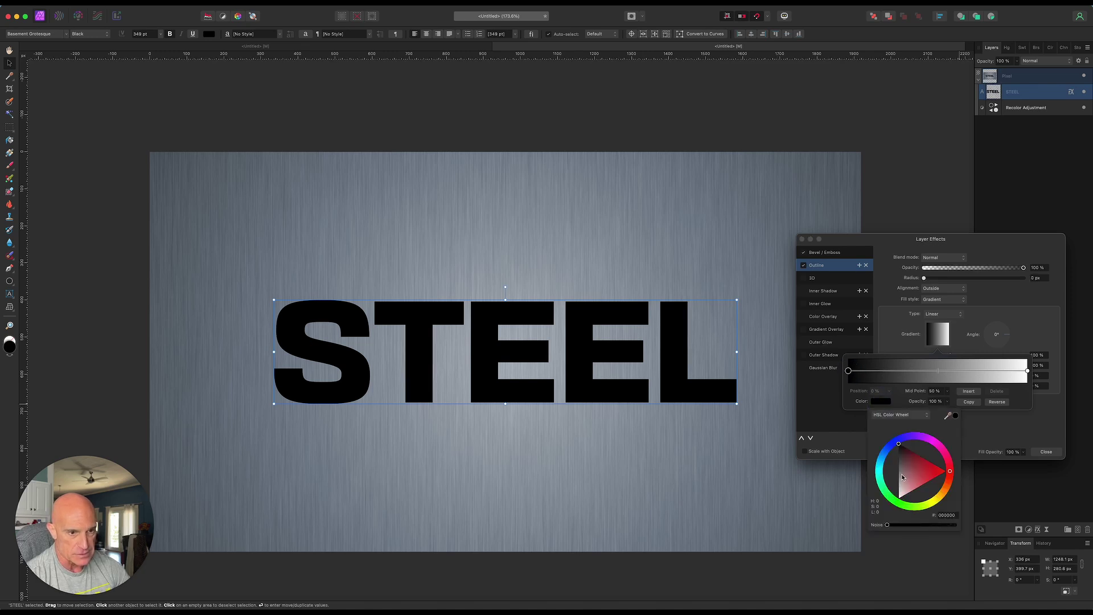
left_click_drag(901, 475, 898, 461)
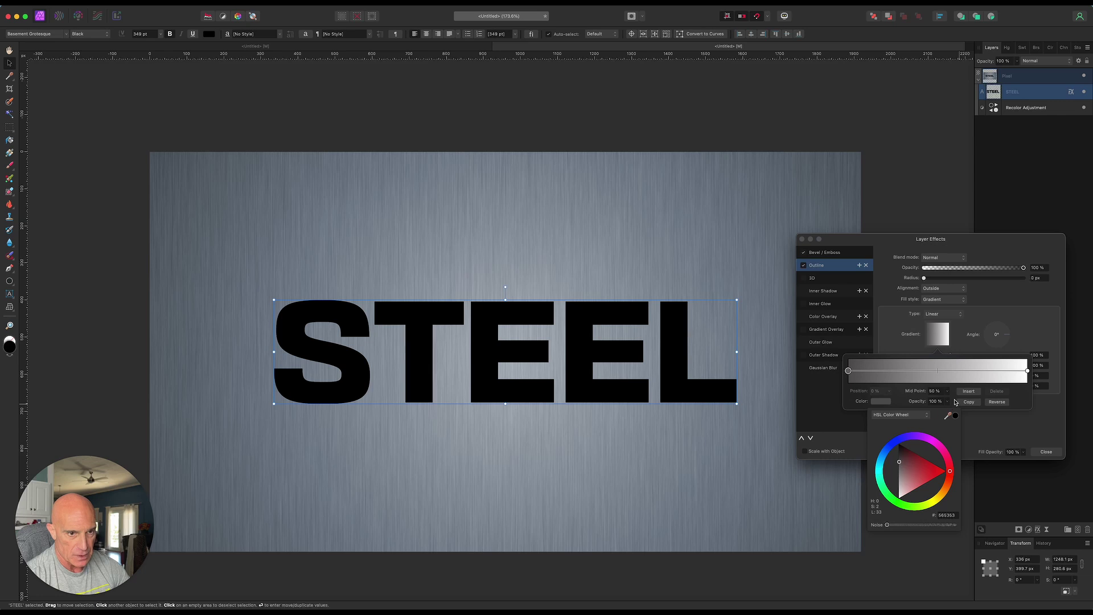
left_click(967, 391)
left_click_drag(938, 371, 881, 371)
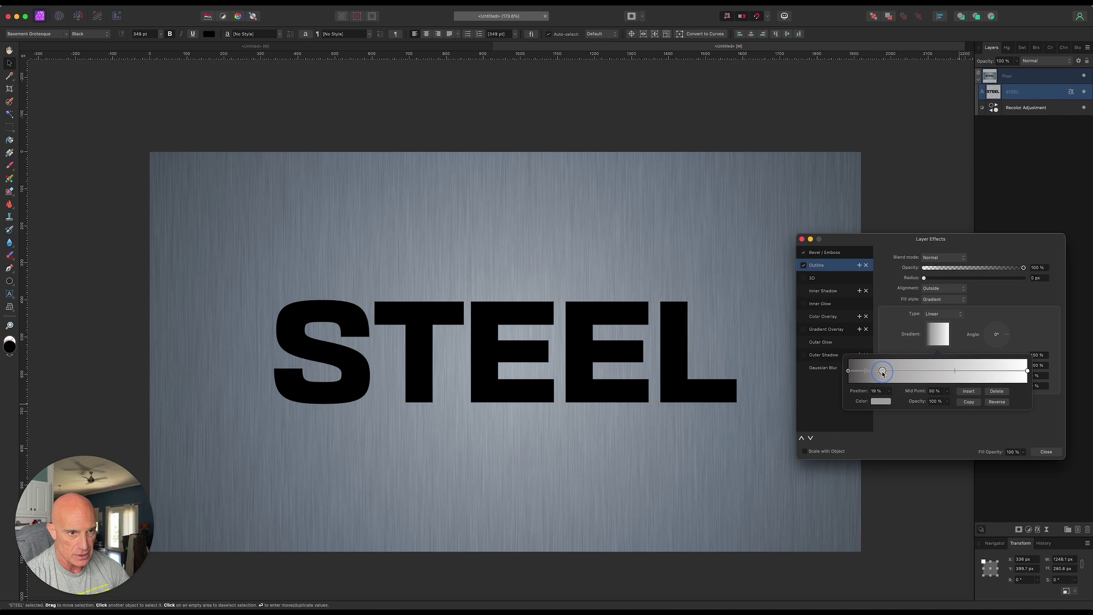
left_click(878, 403)
left_click_drag(902, 493, 900, 494)
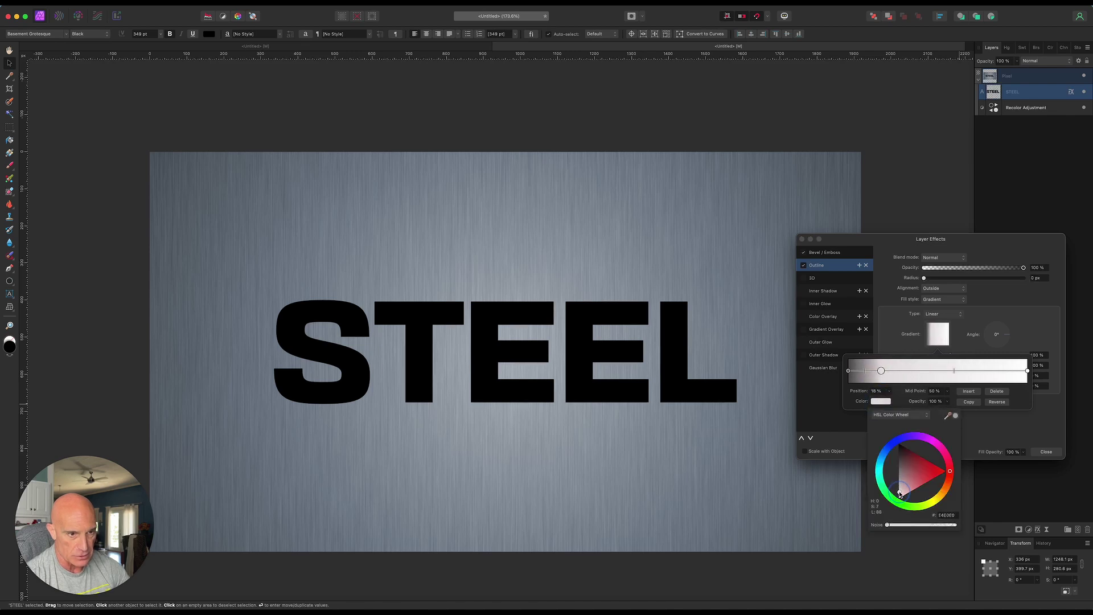
Step: Add a mid-grey stop in the middle and a lighter stop toward the right
left_click(968, 391)
left_click_drag(953, 371, 934, 373)
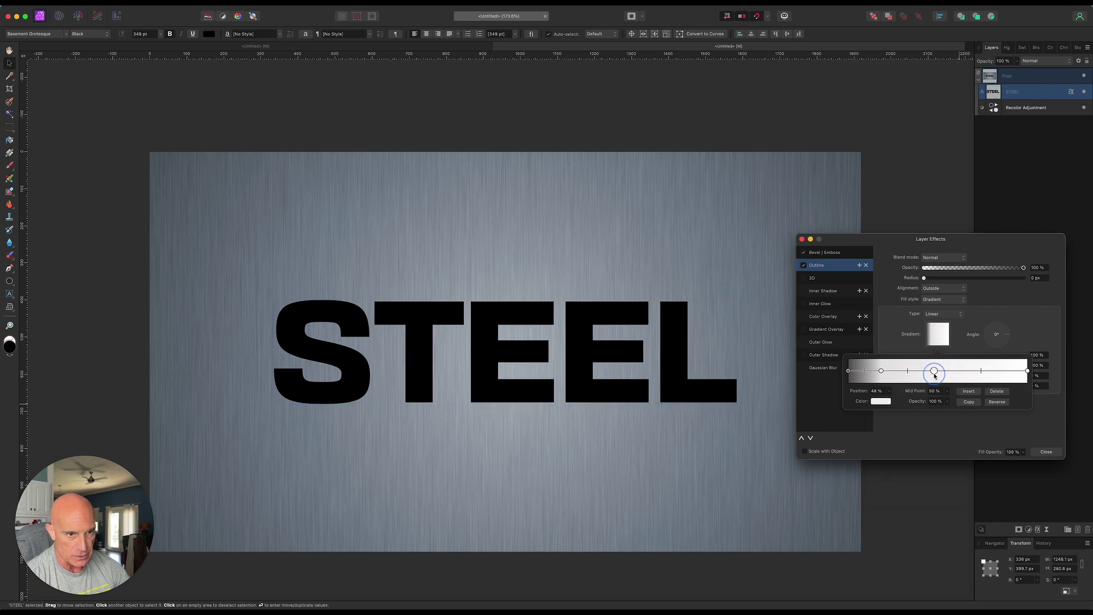
left_click(879, 401)
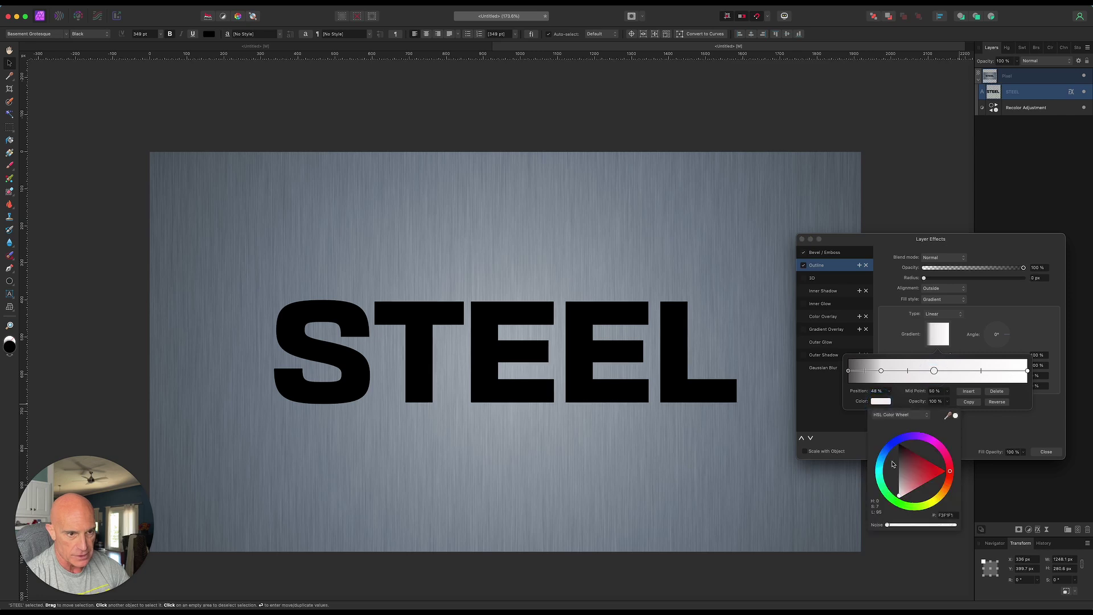
left_click_drag(901, 471, 898, 464)
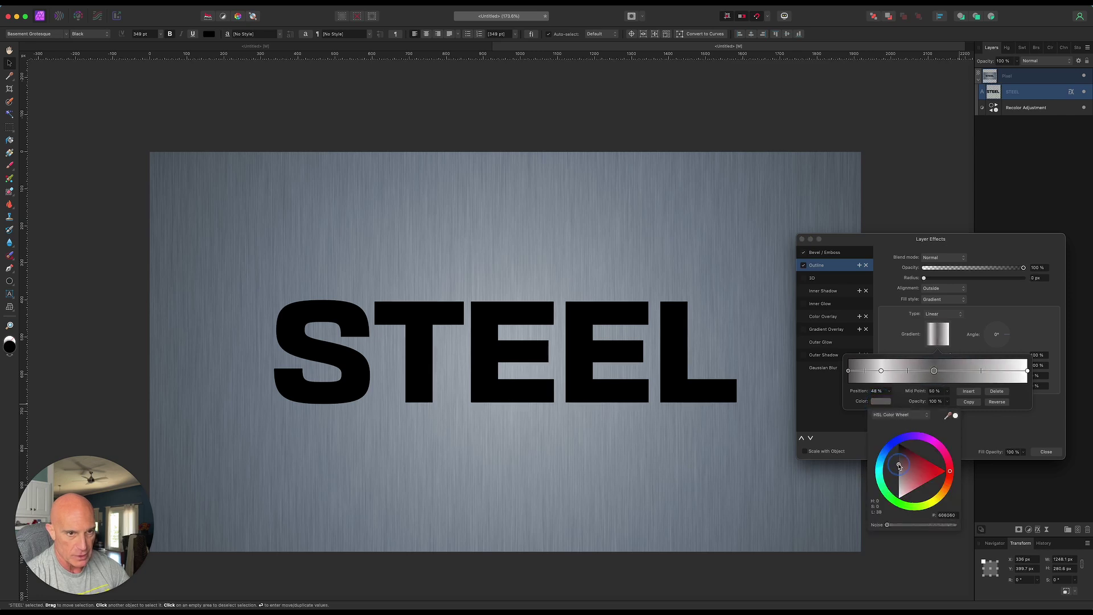
left_click(980, 373)
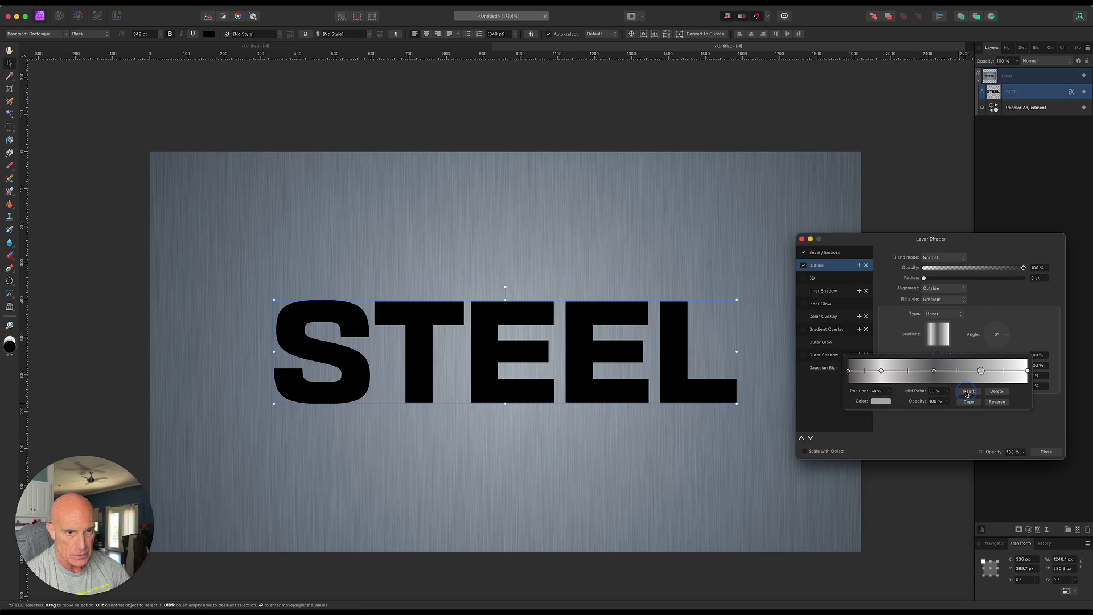
left_click(883, 401)
left_click_drag(898, 482, 897, 491)
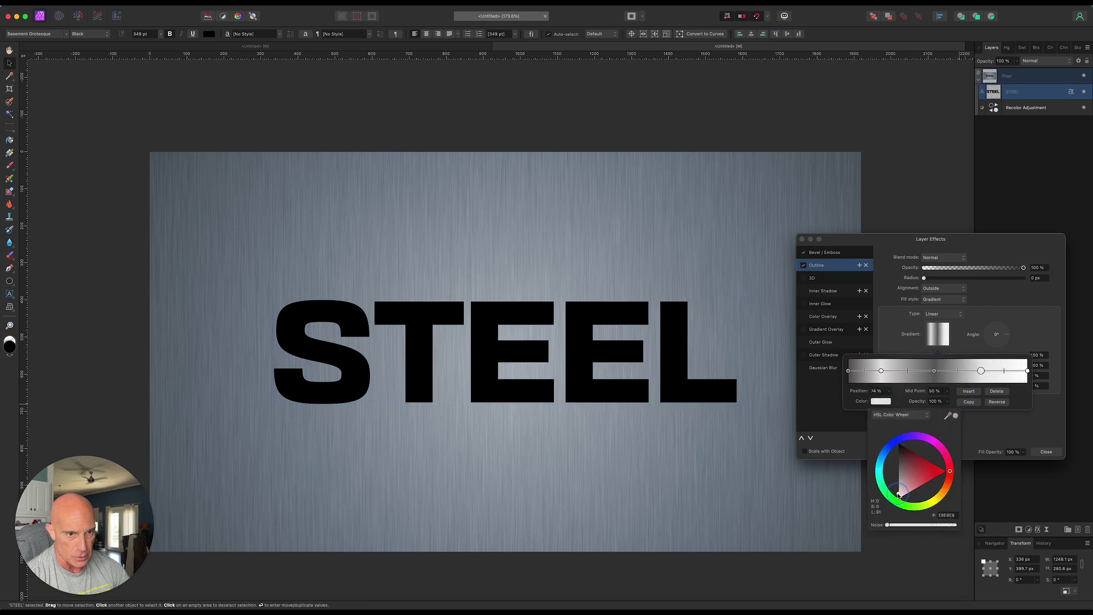
Step: Darken the rightmost gradient stop to dark grey
left_click(1028, 371)
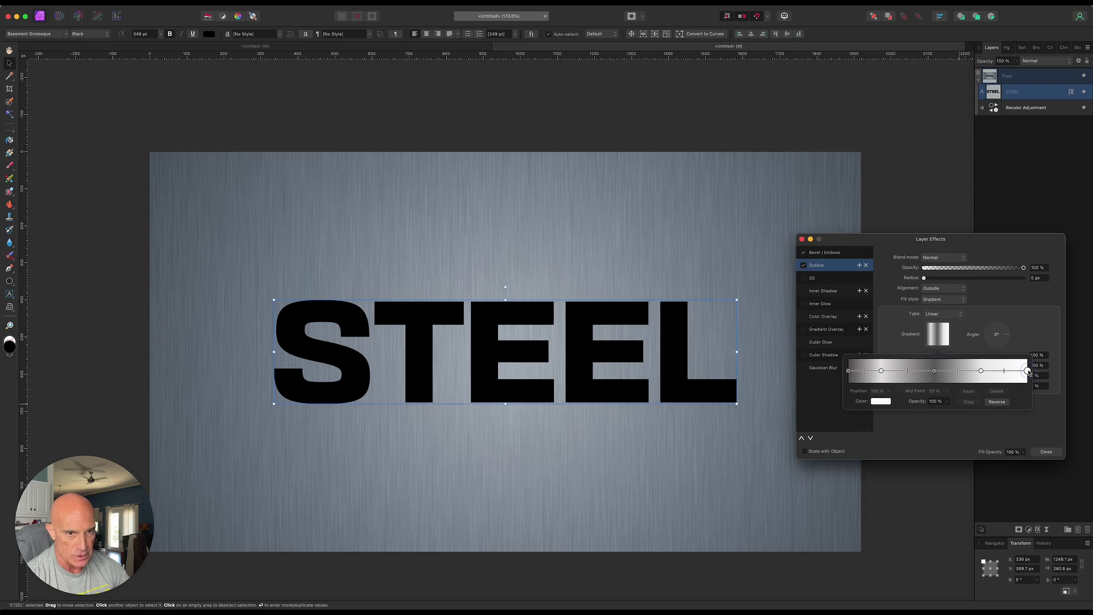
left_click(877, 403)
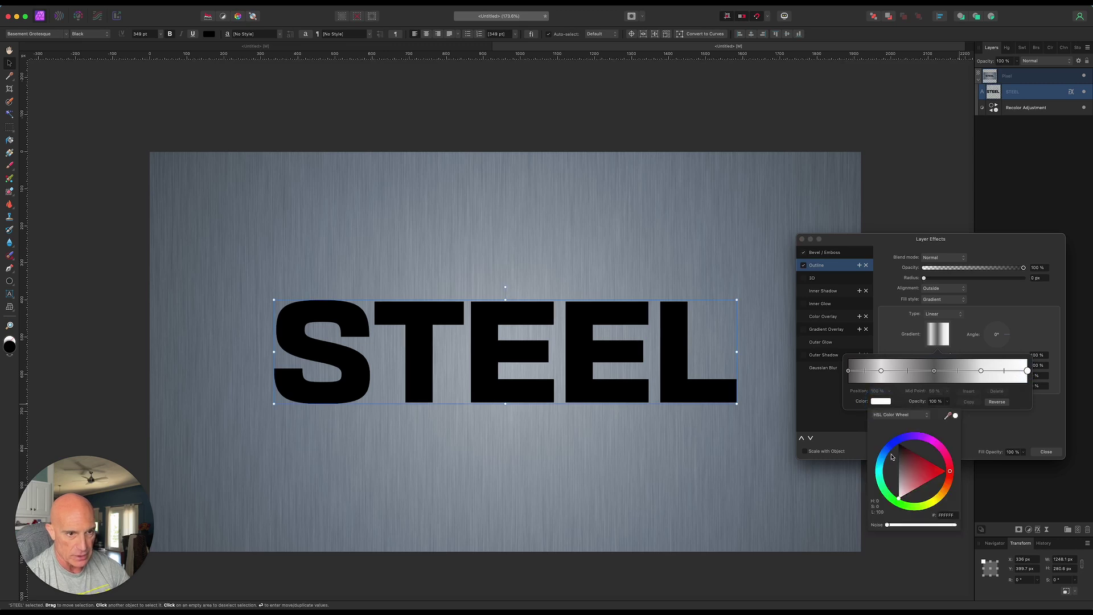
left_click_drag(901, 471, 907, 456)
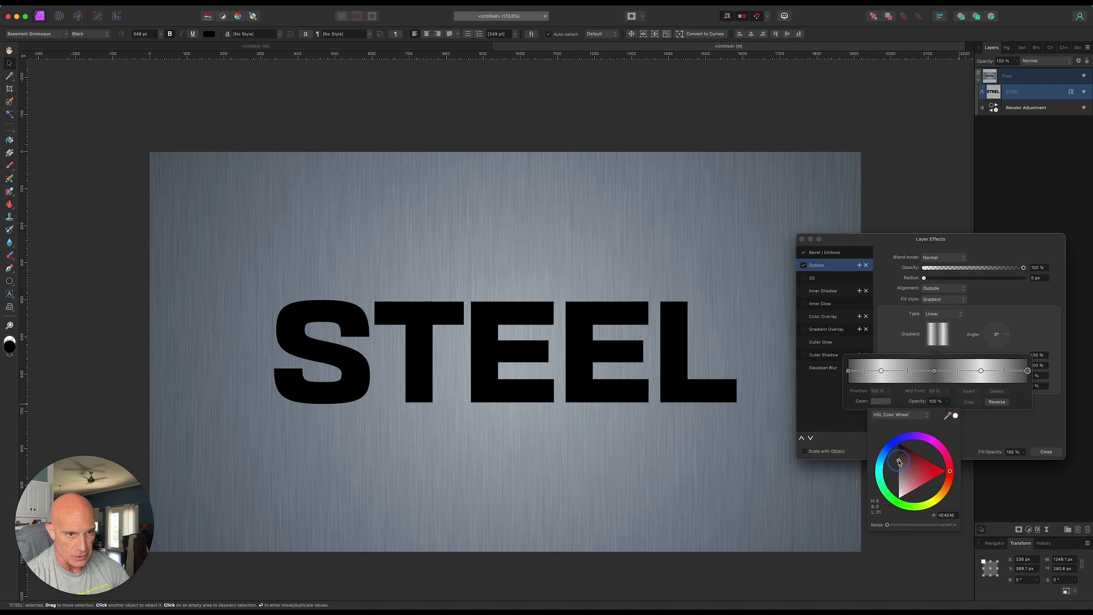
Step: Fine-tune stop positions and midpoints to arrange the light and dark bands
left_click(936, 372)
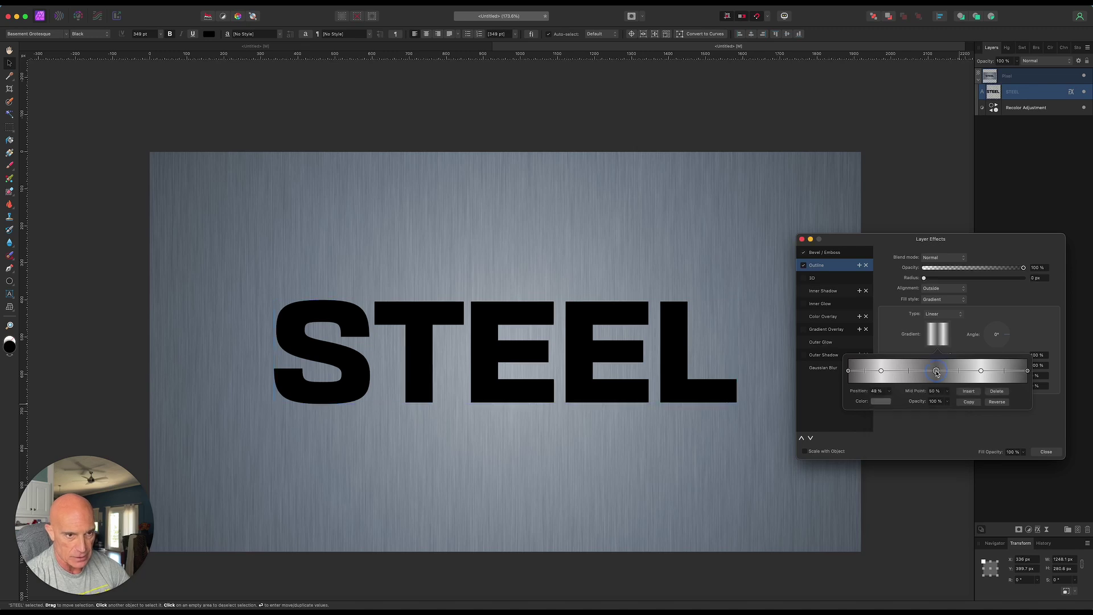
left_click_drag(909, 372, 901, 374)
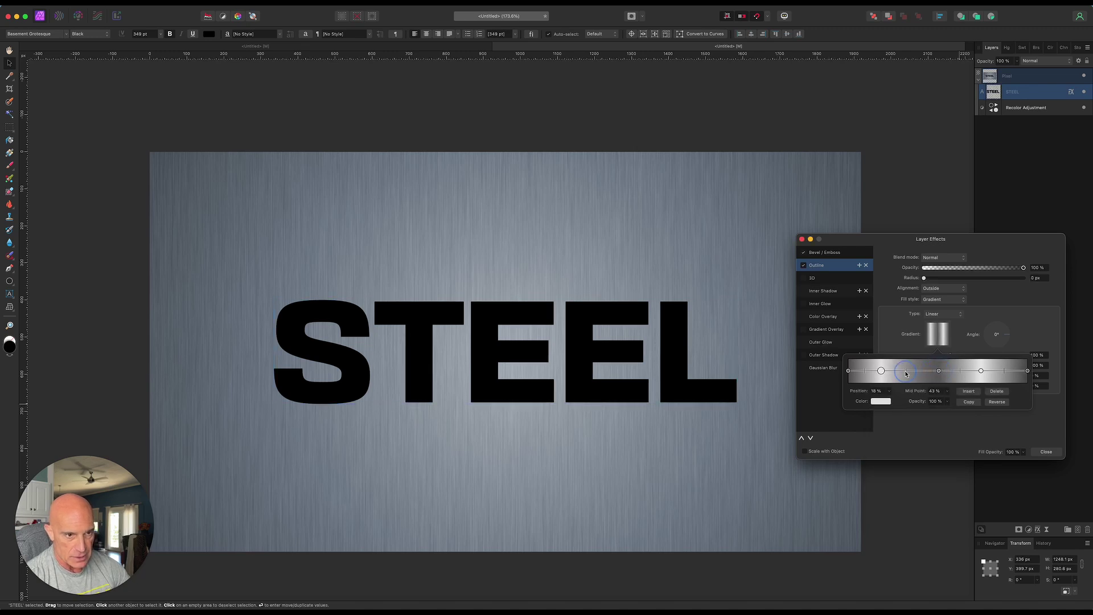
left_click(848, 370)
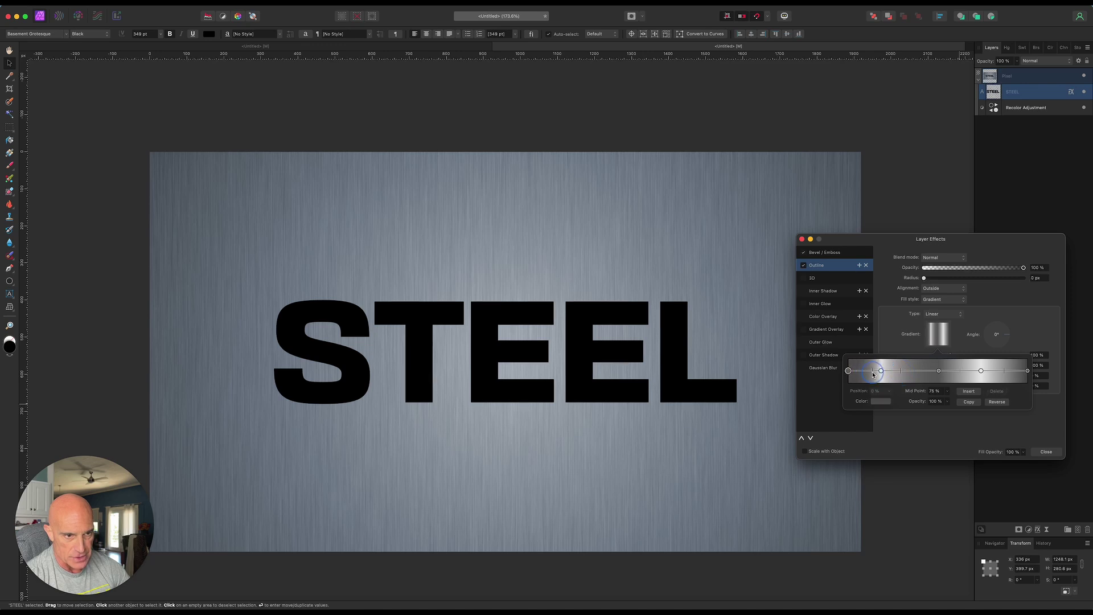
left_click_drag(881, 370, 889, 371)
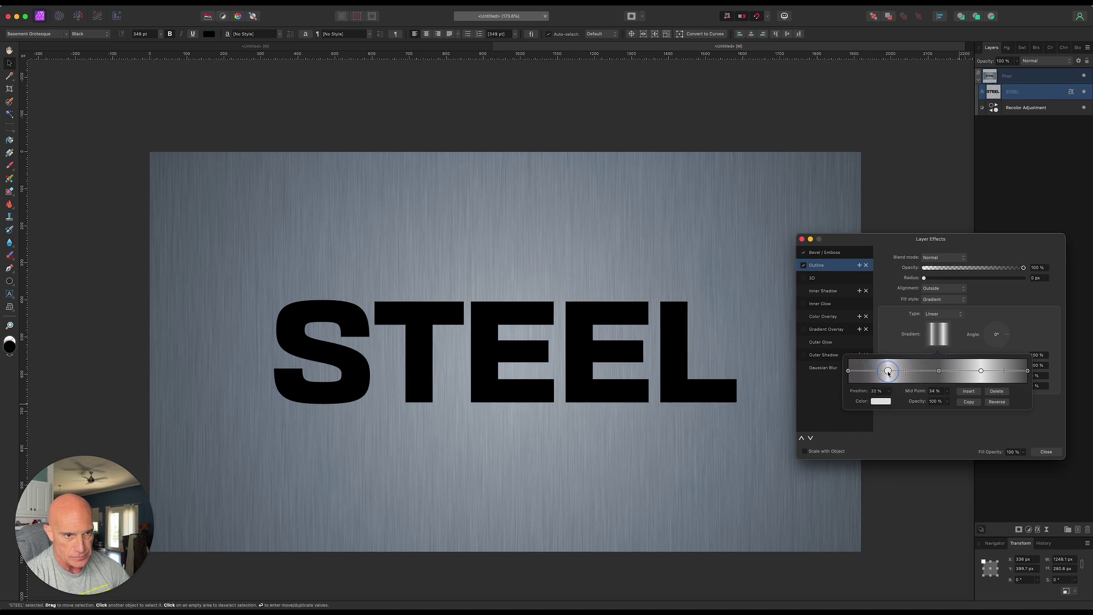
left_click_drag(876, 371, 873, 371)
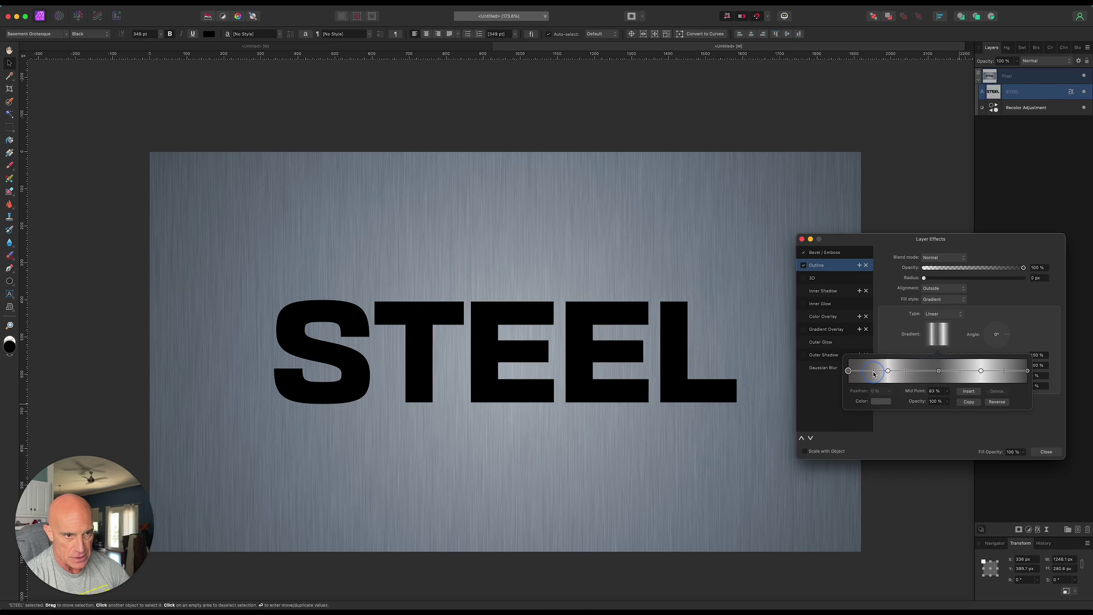
left_click(980, 371)
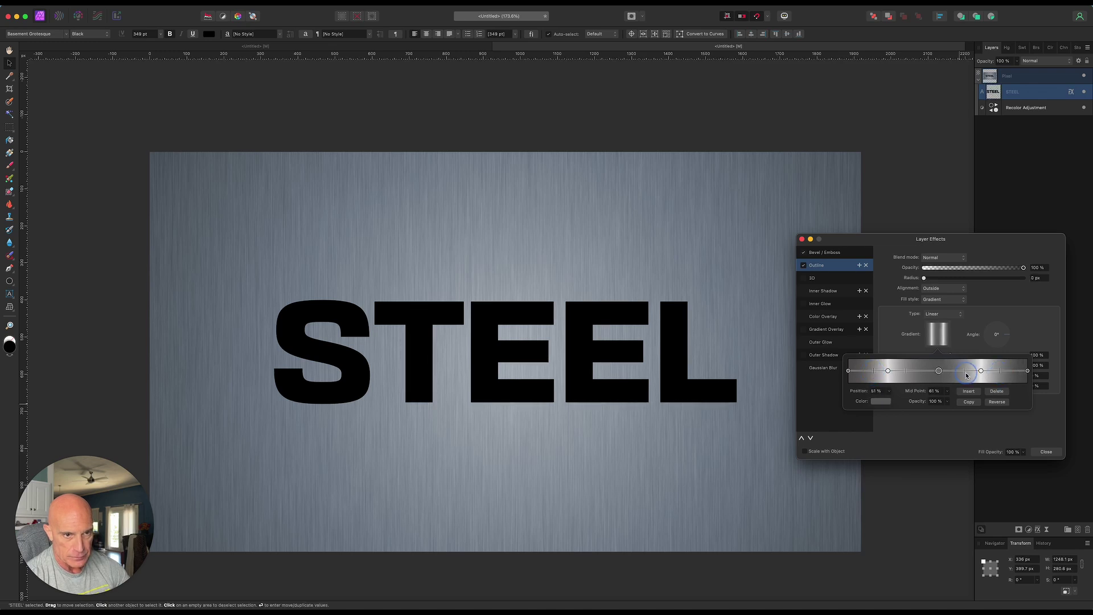
left_click_drag(981, 371, 984, 372)
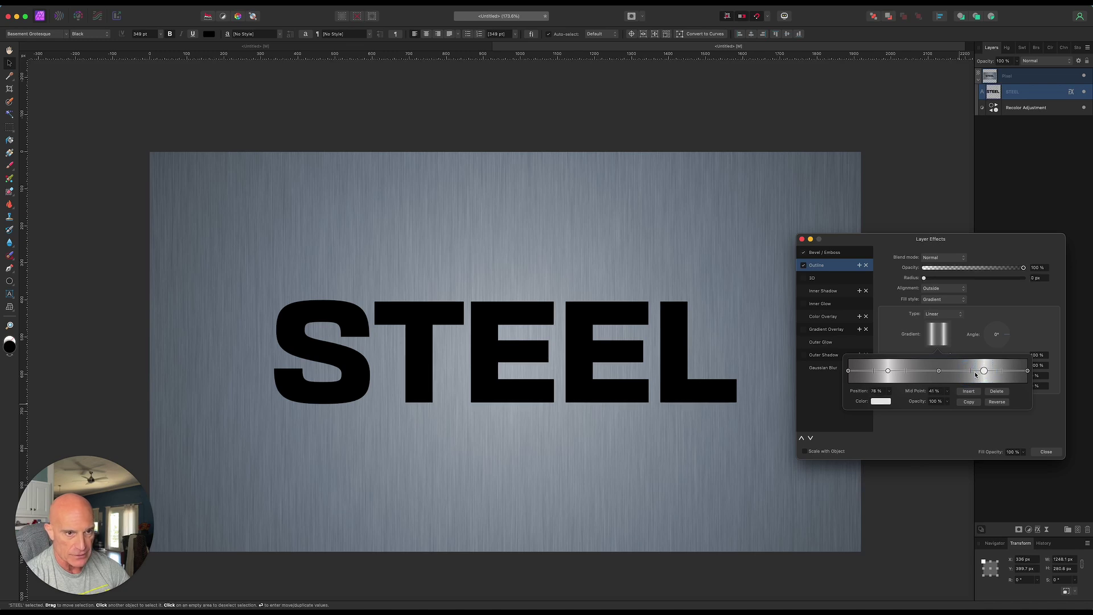
Step: Make the STEEL gradient outline Inside-aligned, about 5 px radius, with Scale X at 144%
left_click(1002, 298)
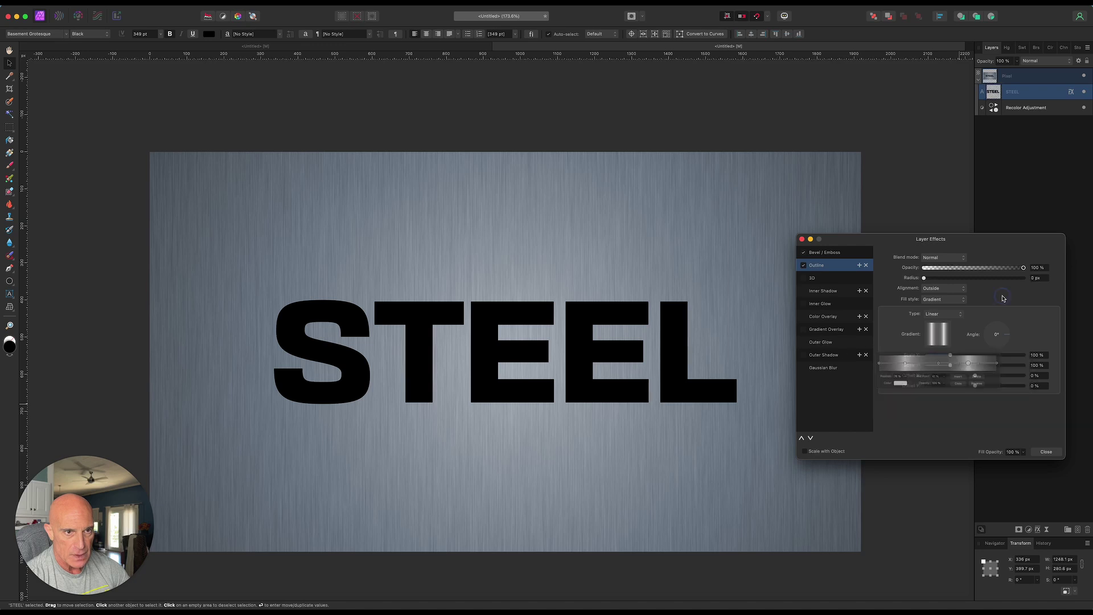
left_click(939, 289)
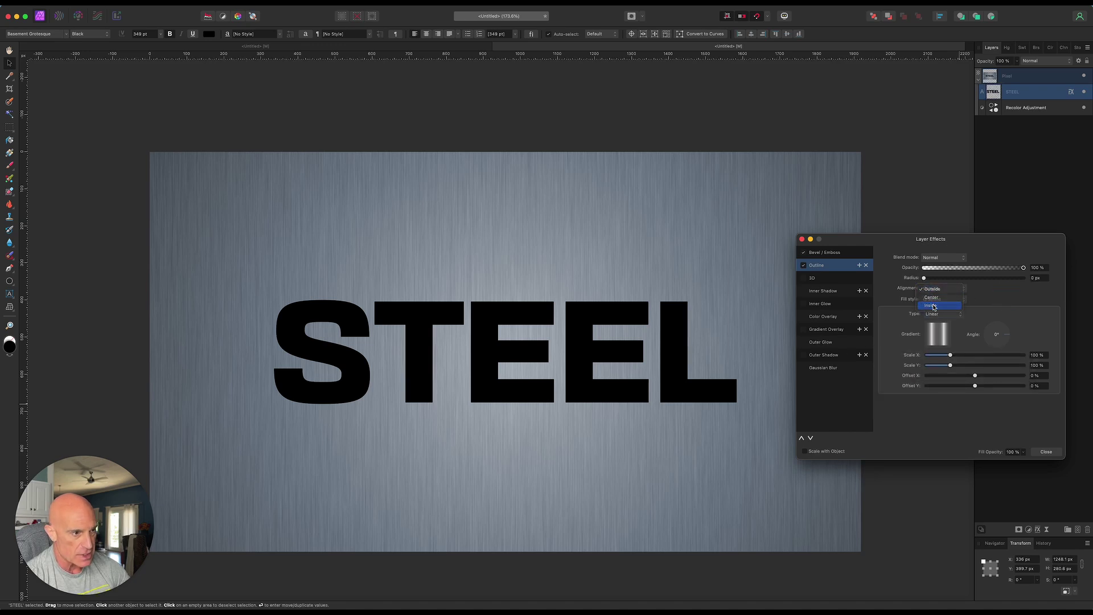
left_click(932, 305)
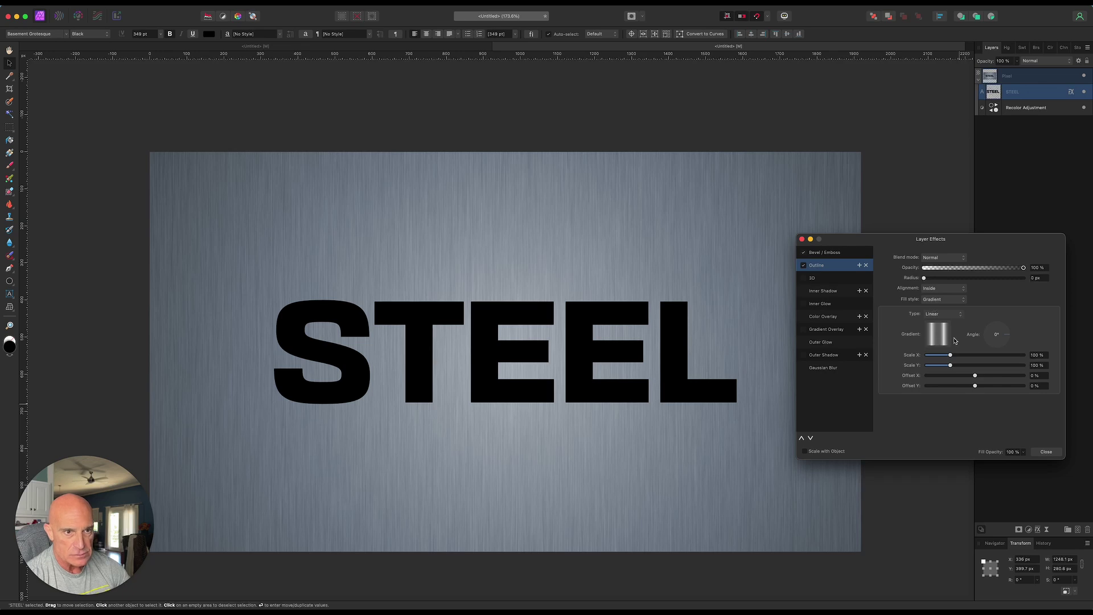
left_click_drag(924, 279, 958, 280)
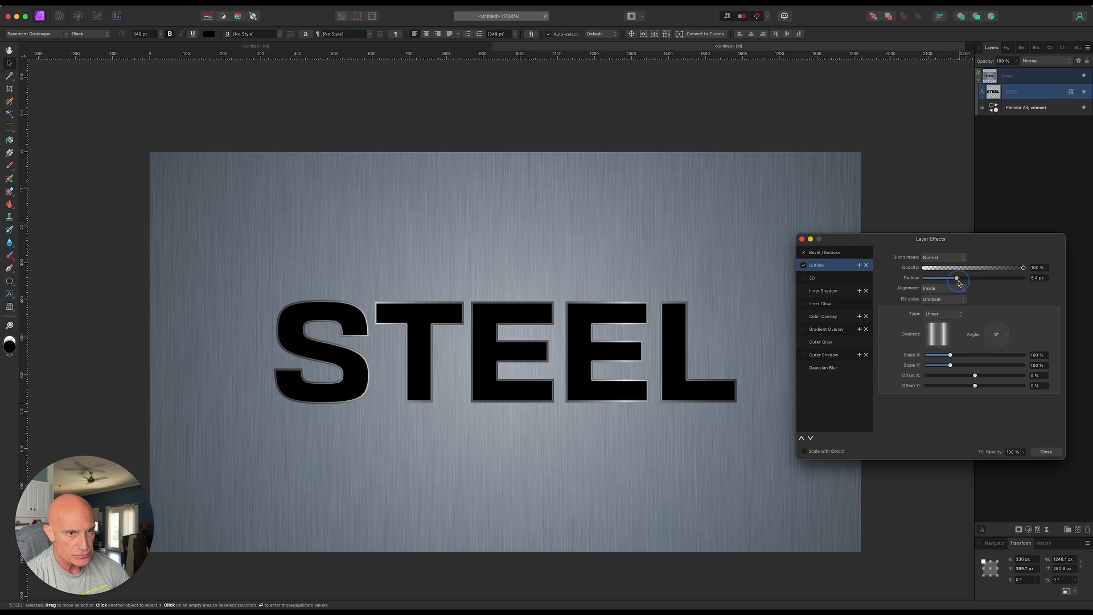
left_click_drag(959, 279, 954, 282)
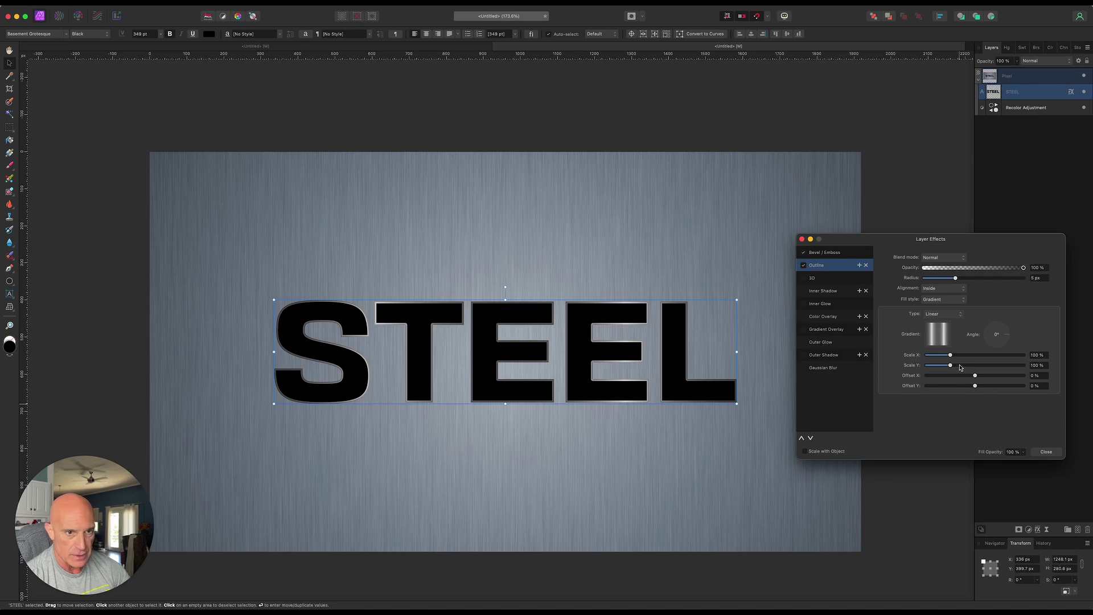
left_click_drag(949, 355, 957, 356)
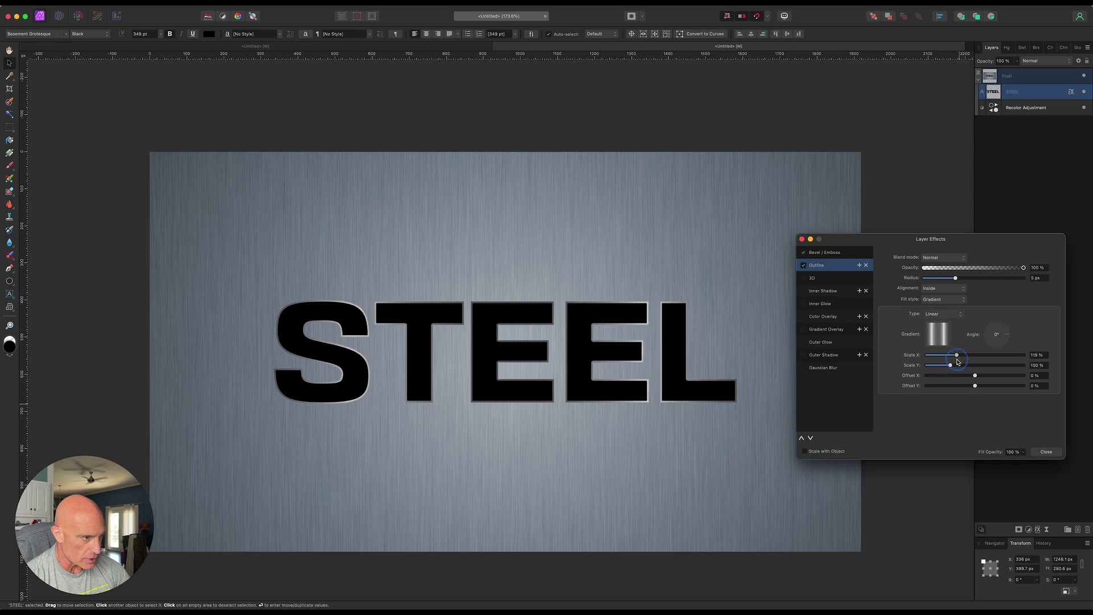
left_click_drag(958, 356, 962, 355)
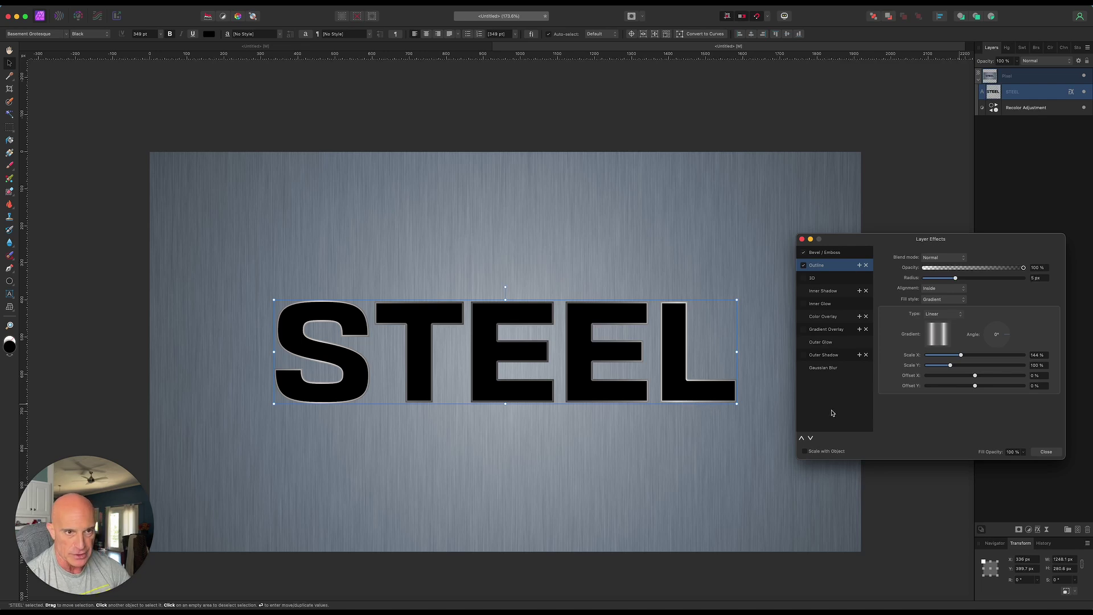
left_click(803, 239)
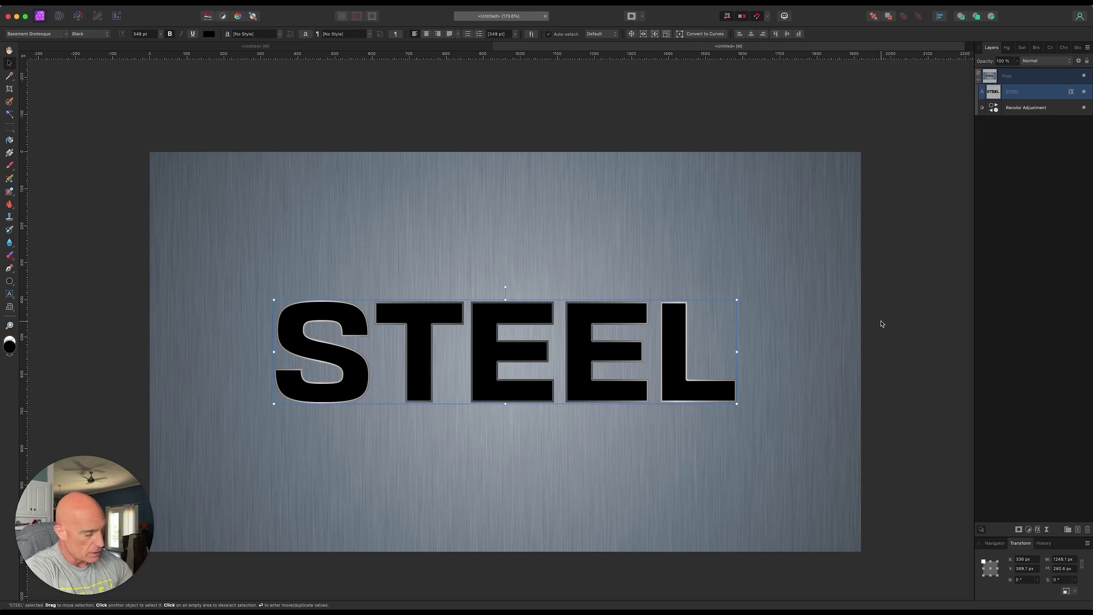
Step: Drag the STEEL text layer out of the Pixel layer to sit above it
left_click(978, 76)
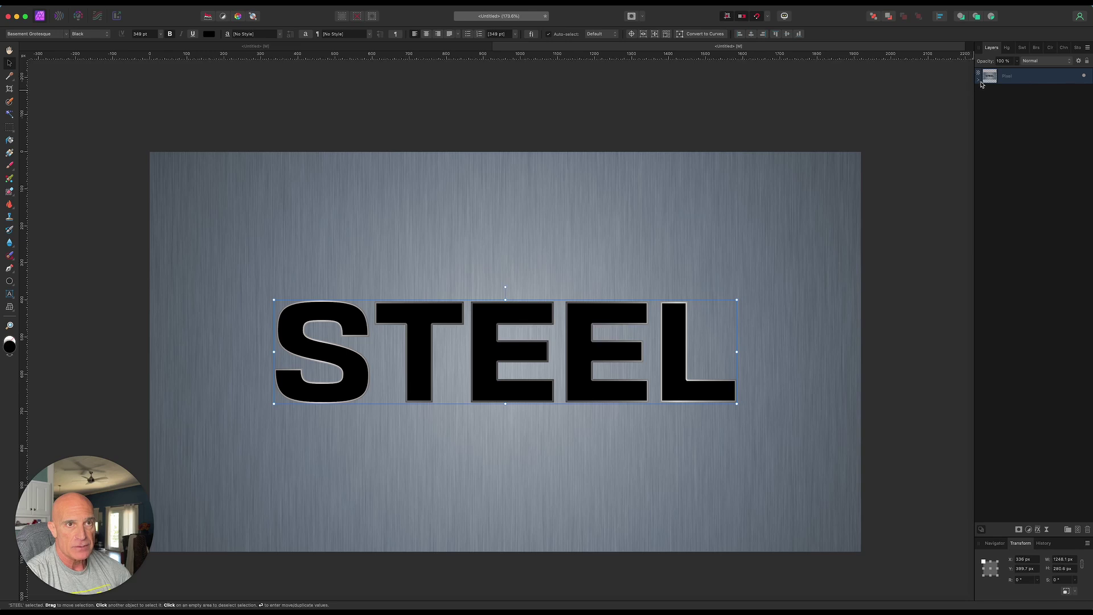
left_click(978, 79)
left_click(1012, 93)
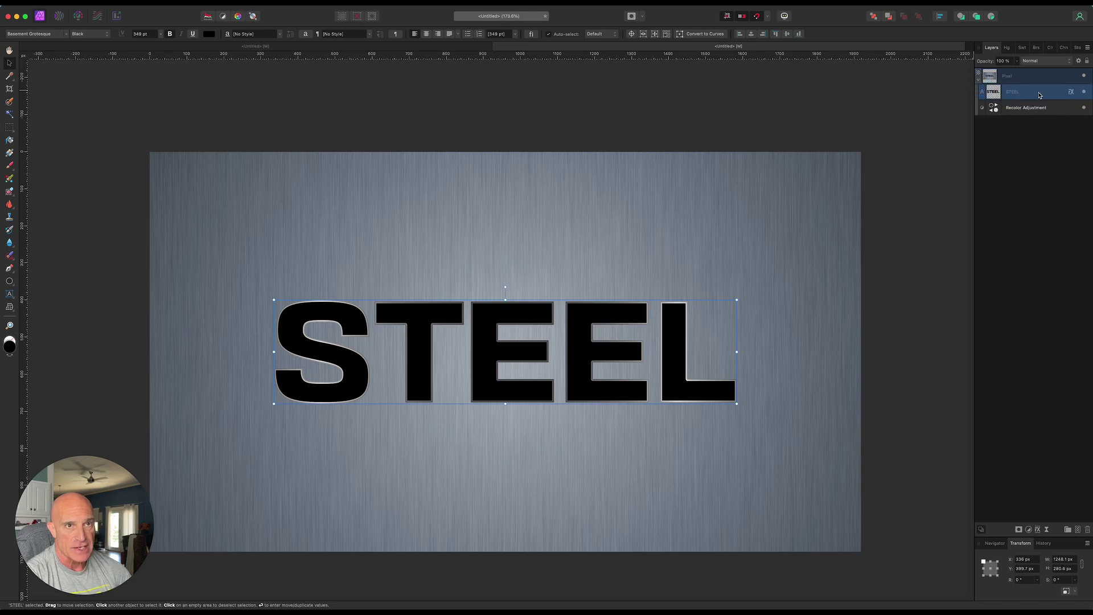
left_click_drag(1039, 94, 1034, 70)
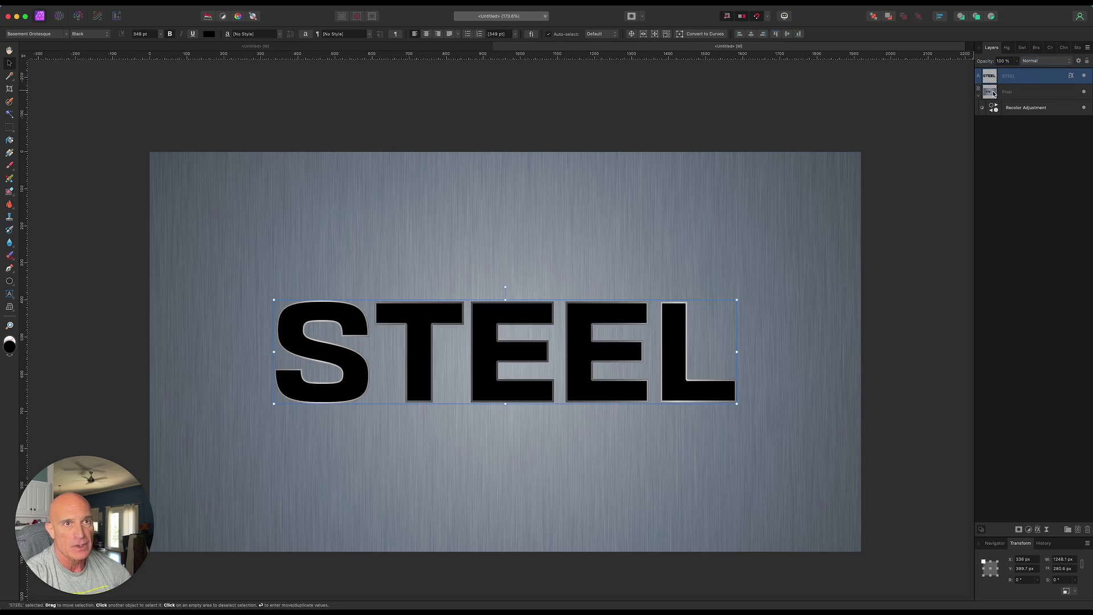
left_click(978, 94)
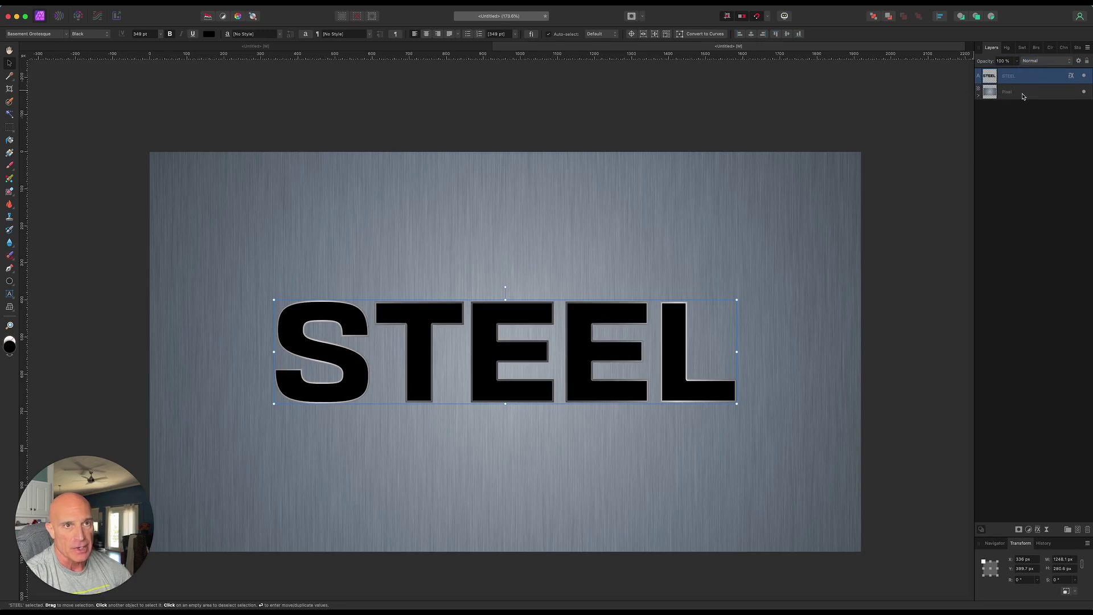
left_click(1007, 94)
Step: Rename the brushed-steel Pixel layer to 'Background' and reselect the STEEL layer
right_click(1007, 94)
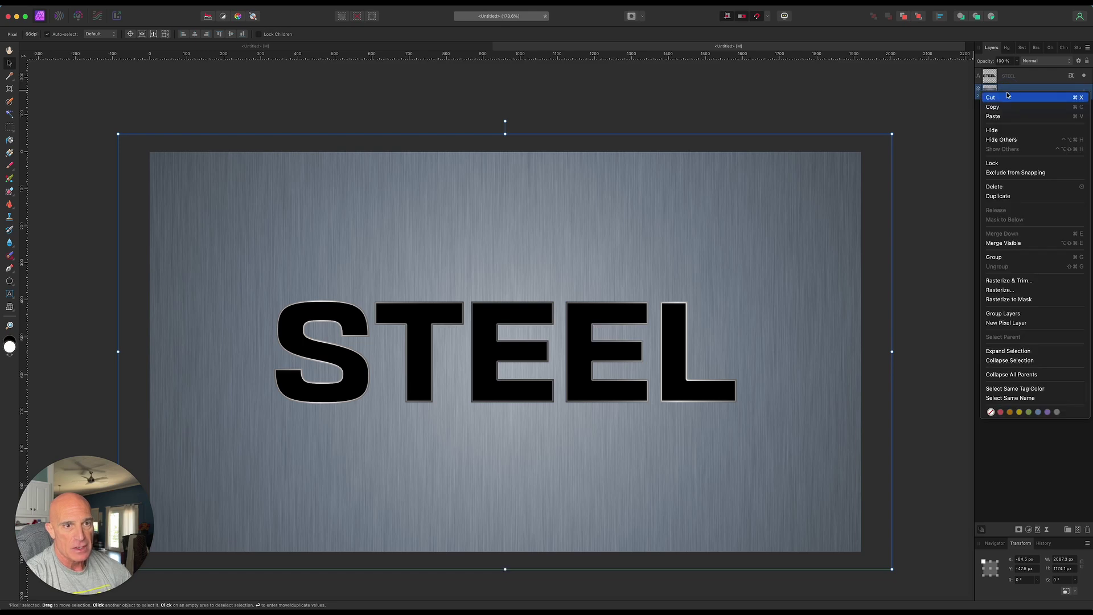
left_click(1007, 92)
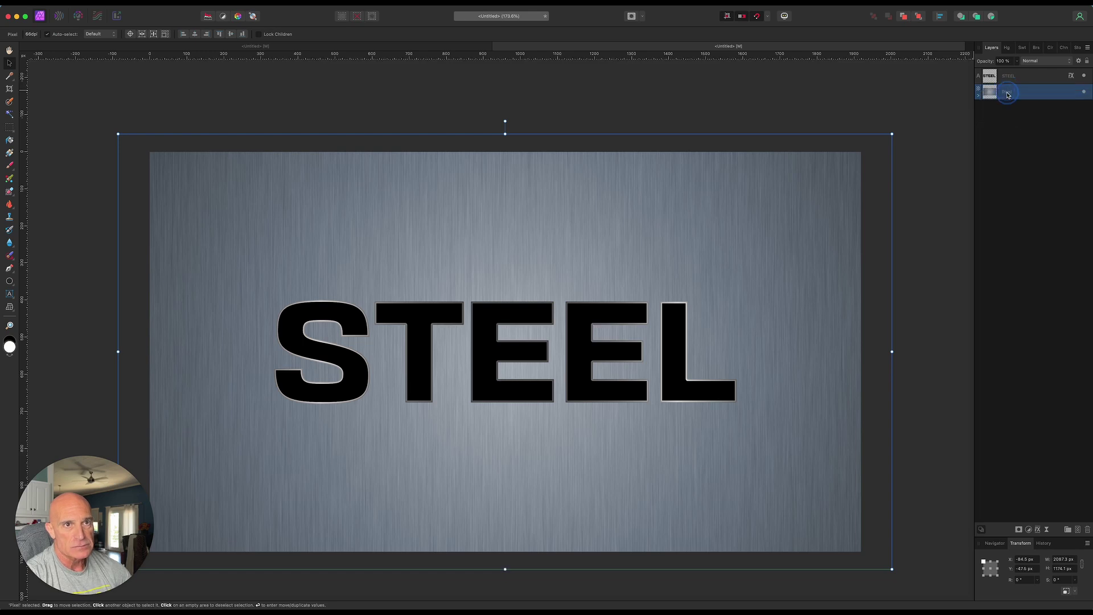
double_click(1008, 94)
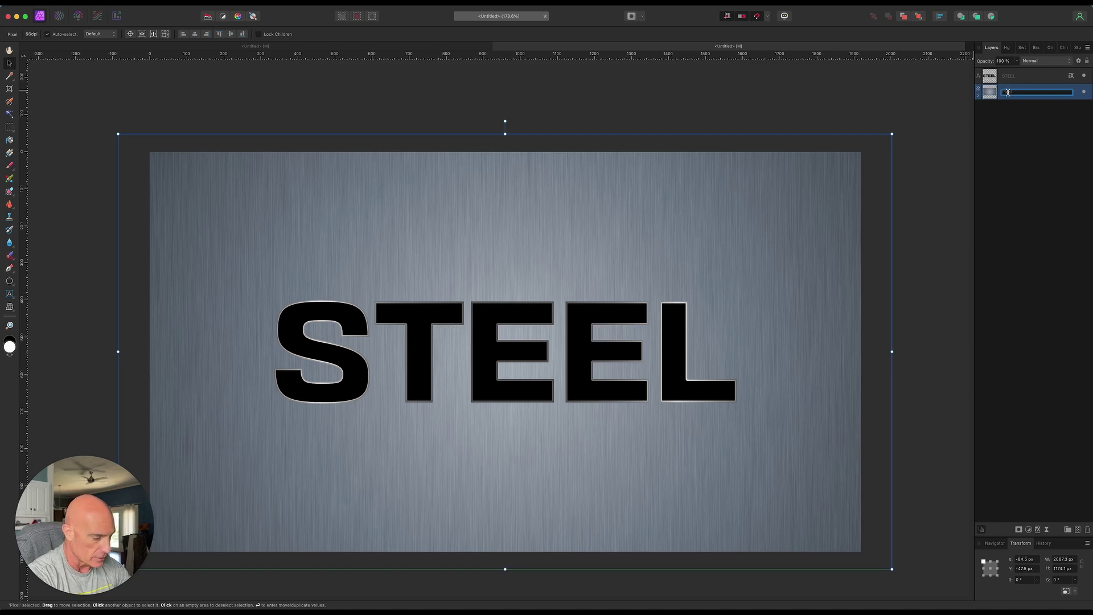
type("BA")
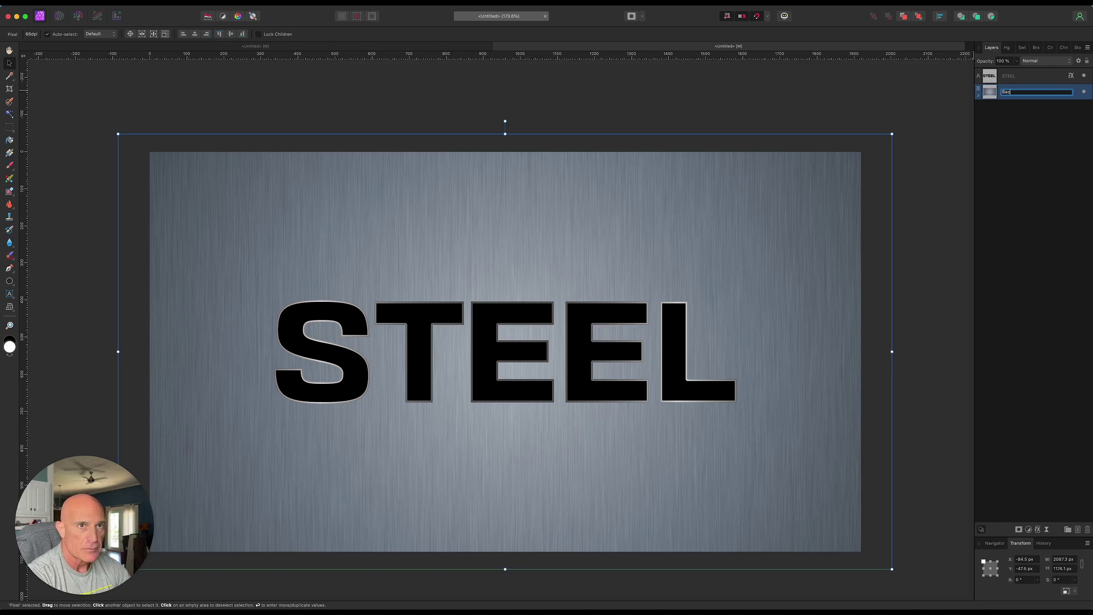
type("ckground")
key("Return")
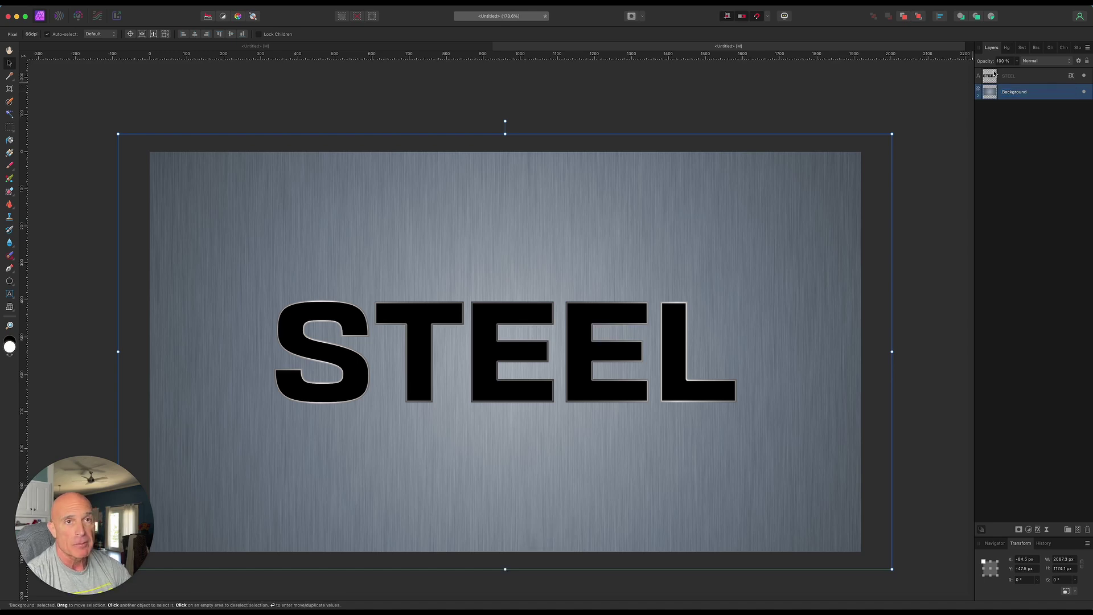
left_click(1009, 77)
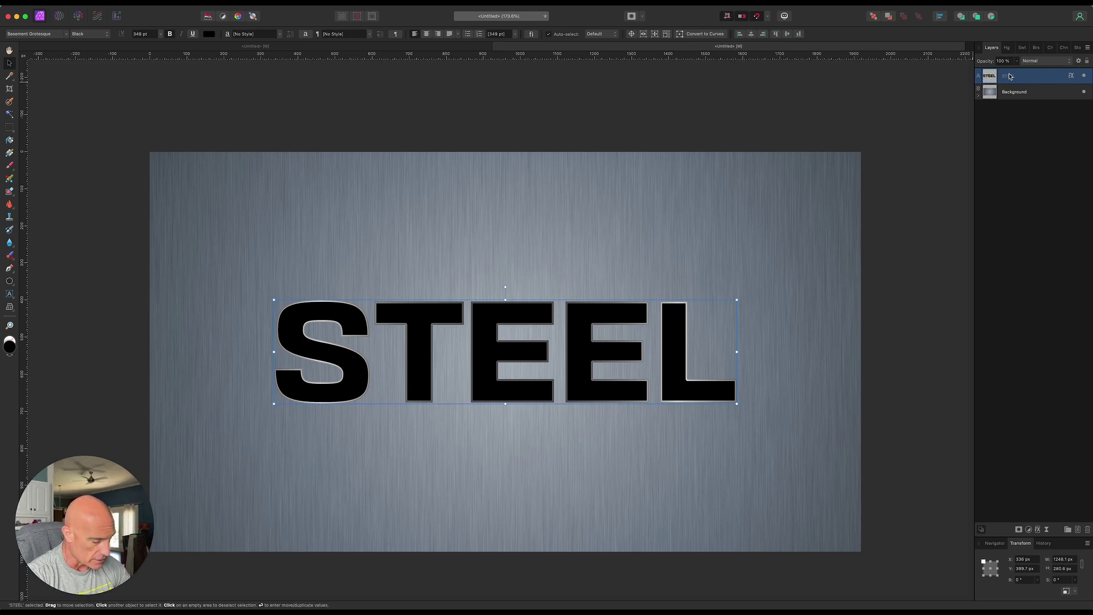
Step: Duplicate the STEEL text layer repeatedly with Cmd+J
key("super")
key("super+j")
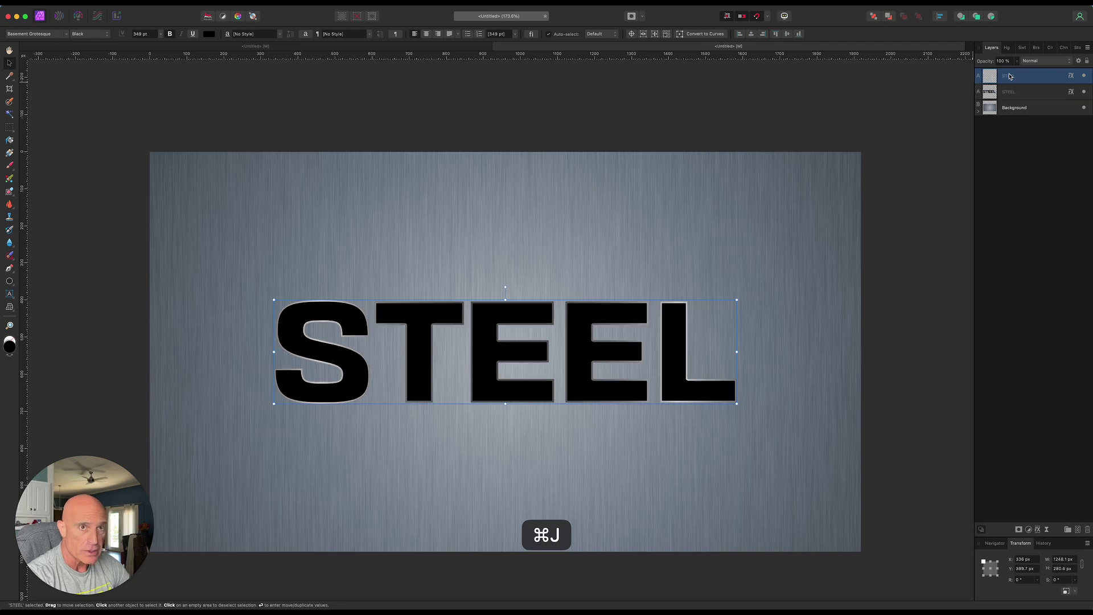
key("super+j")
key("super+j")
key("super+j")
key("super+j")
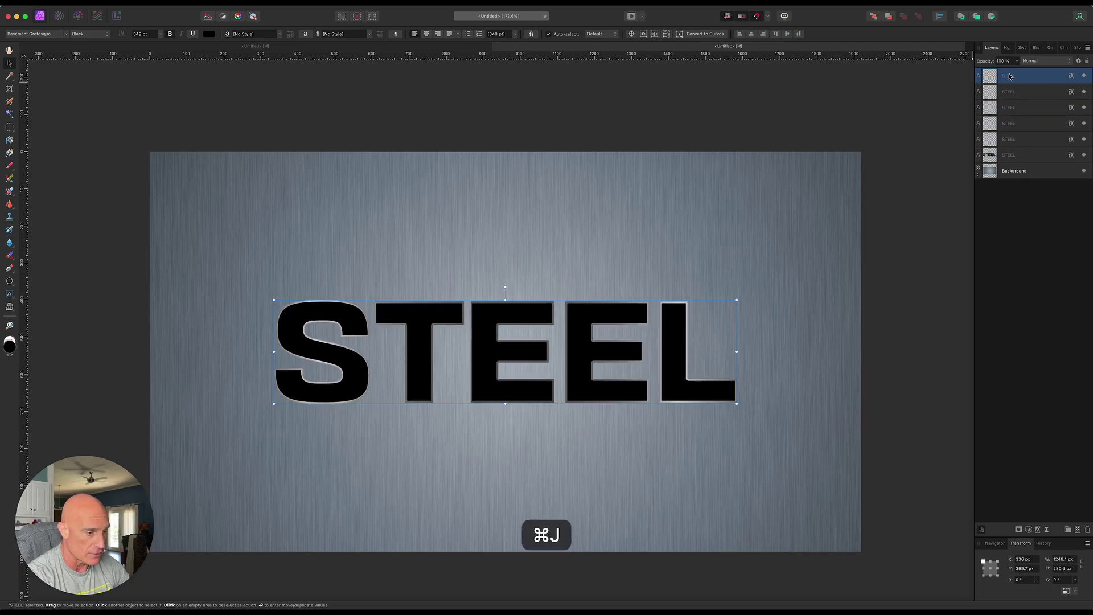
key("super+j")
key("super+j")
key("super+j")
key("super+j")
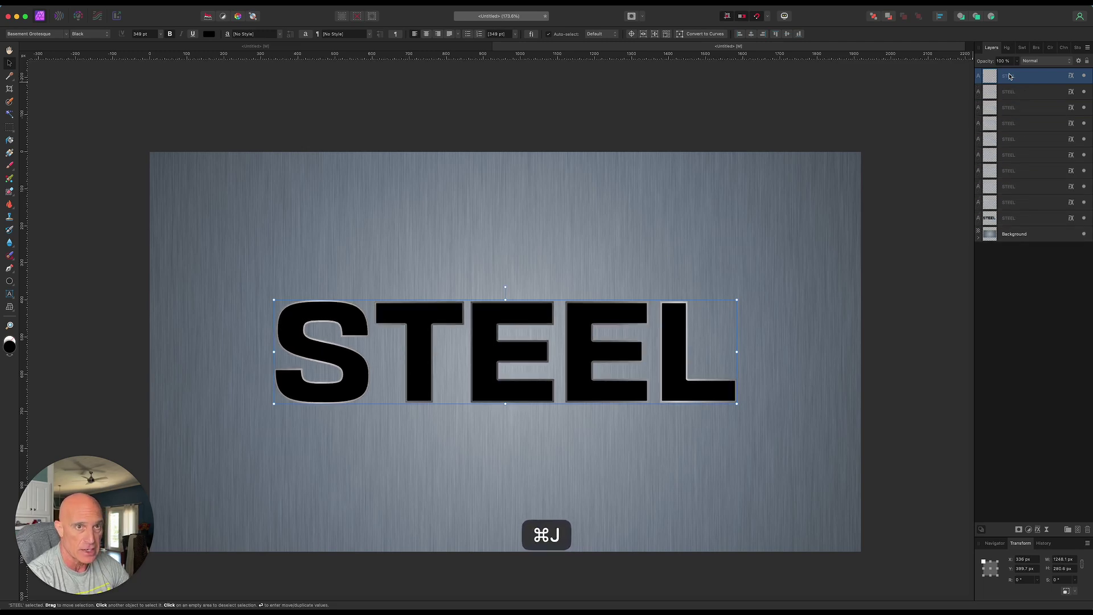
key("super+j")
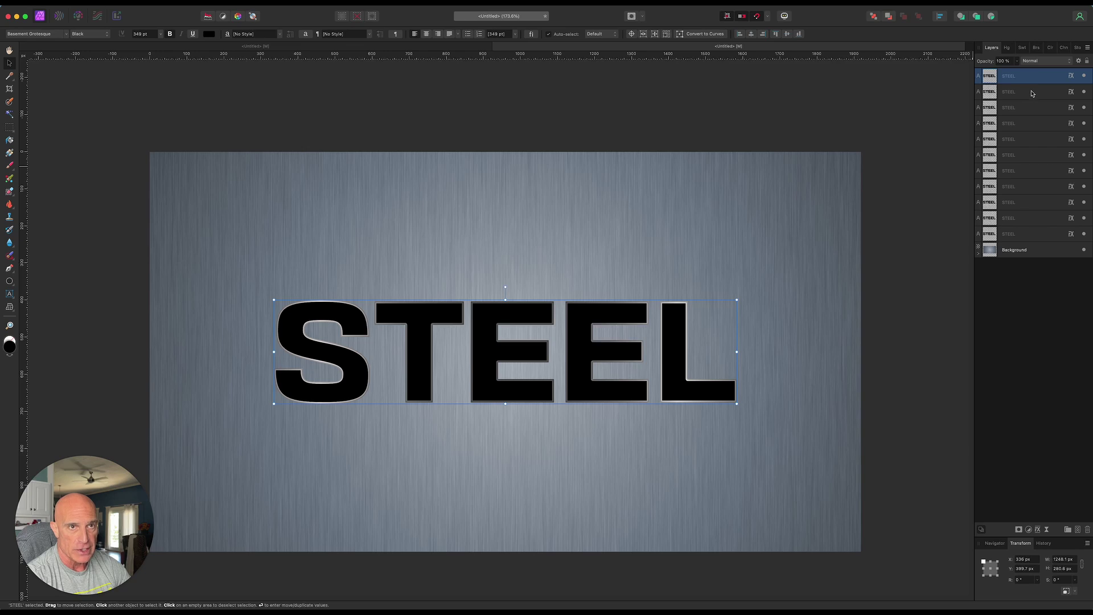
Step: Nudge the second through fifth STEEL copies down one step each
left_click(1032, 93)
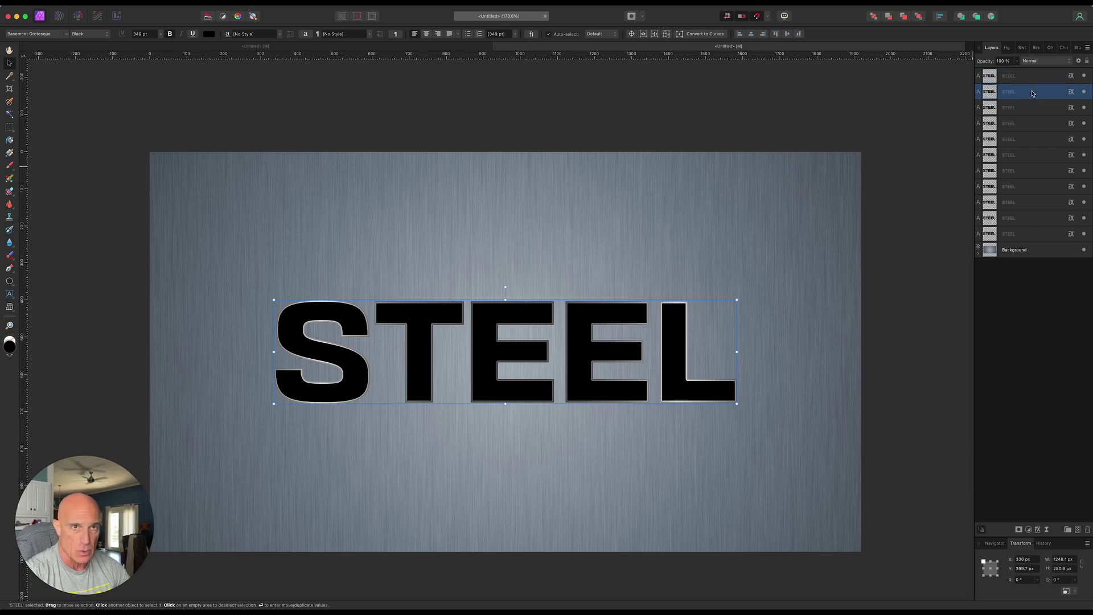
key("Down")
left_click(1022, 109)
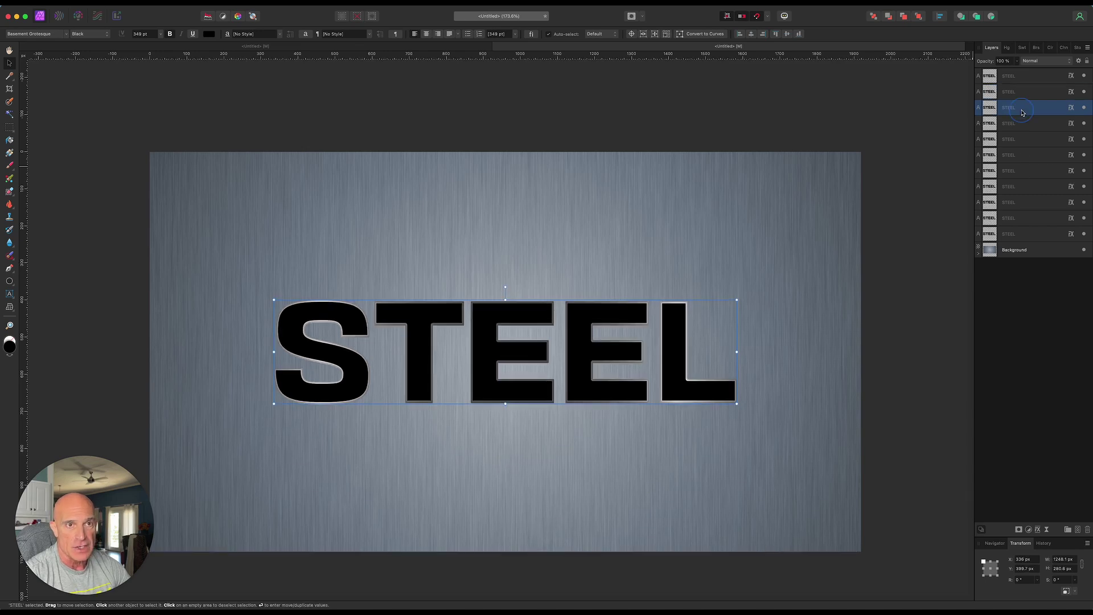
key("Down")
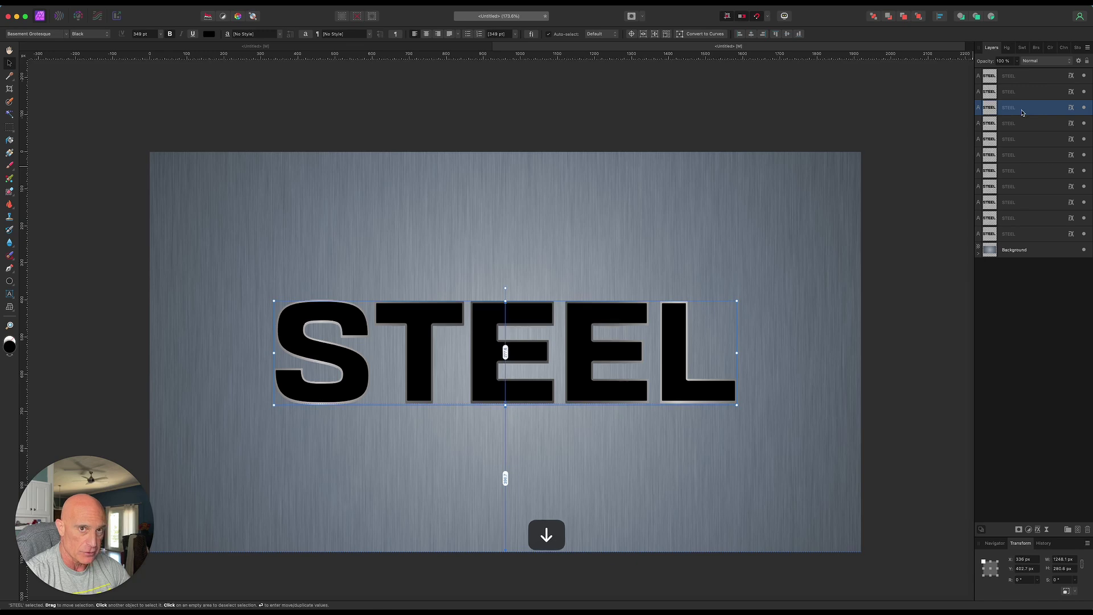
left_click(1029, 126)
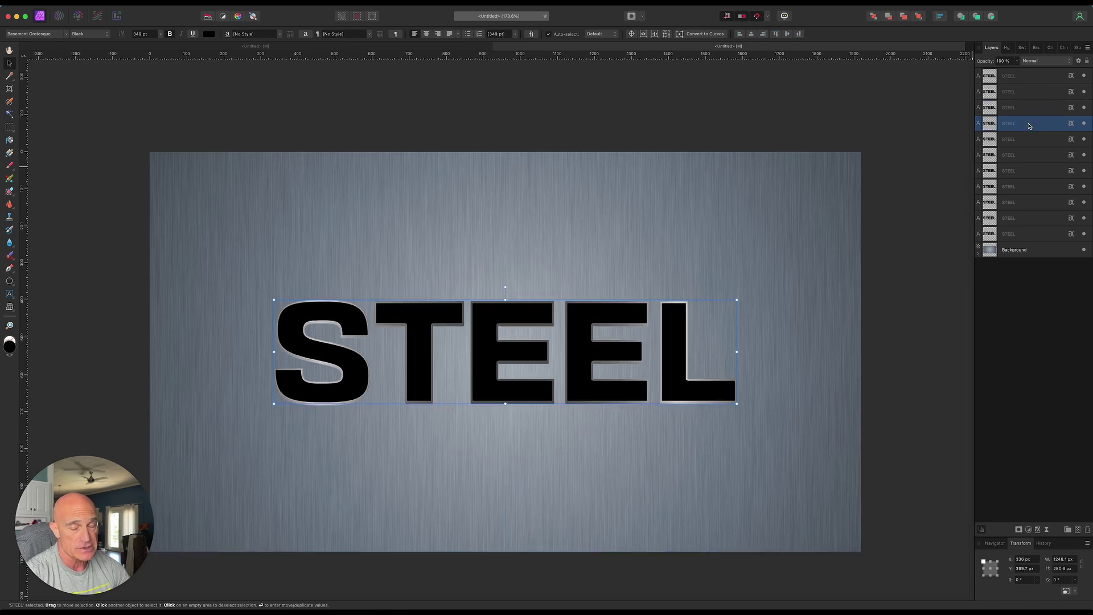
key("Down")
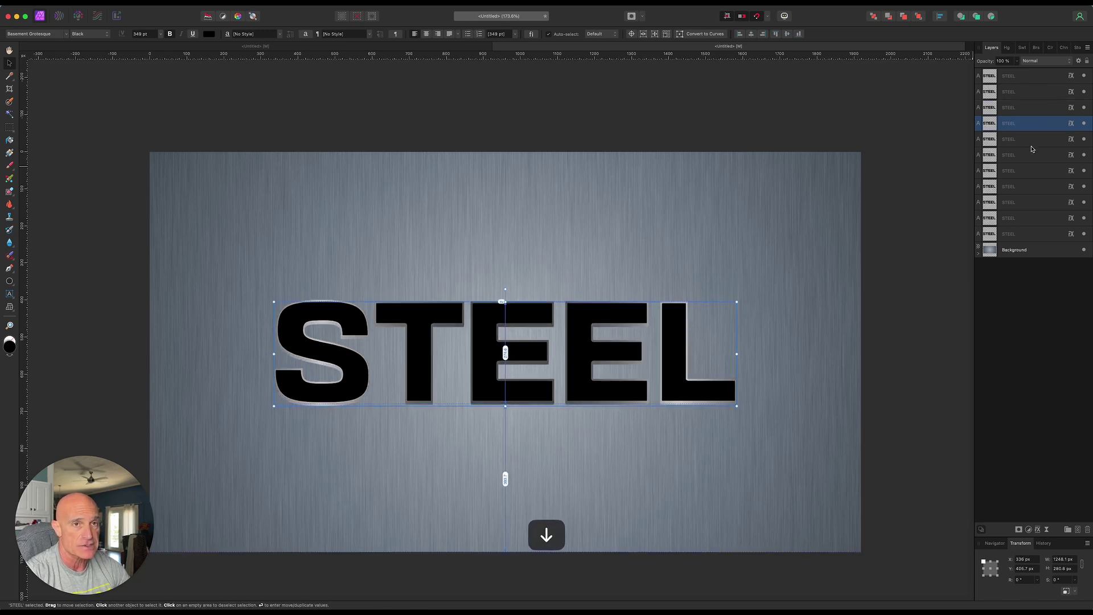
left_click(1030, 142)
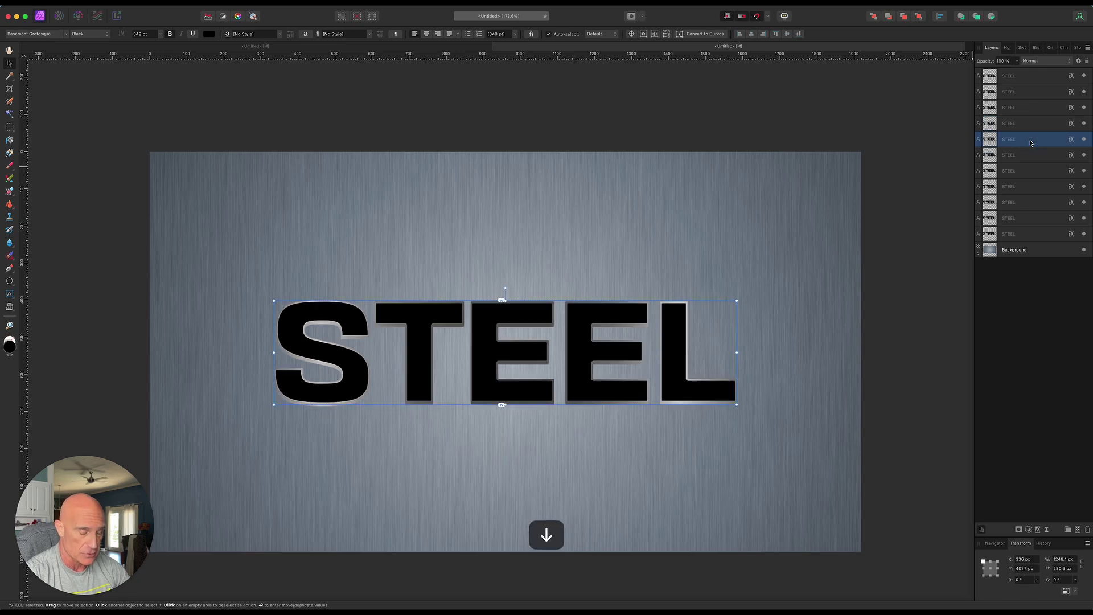
key("Down")
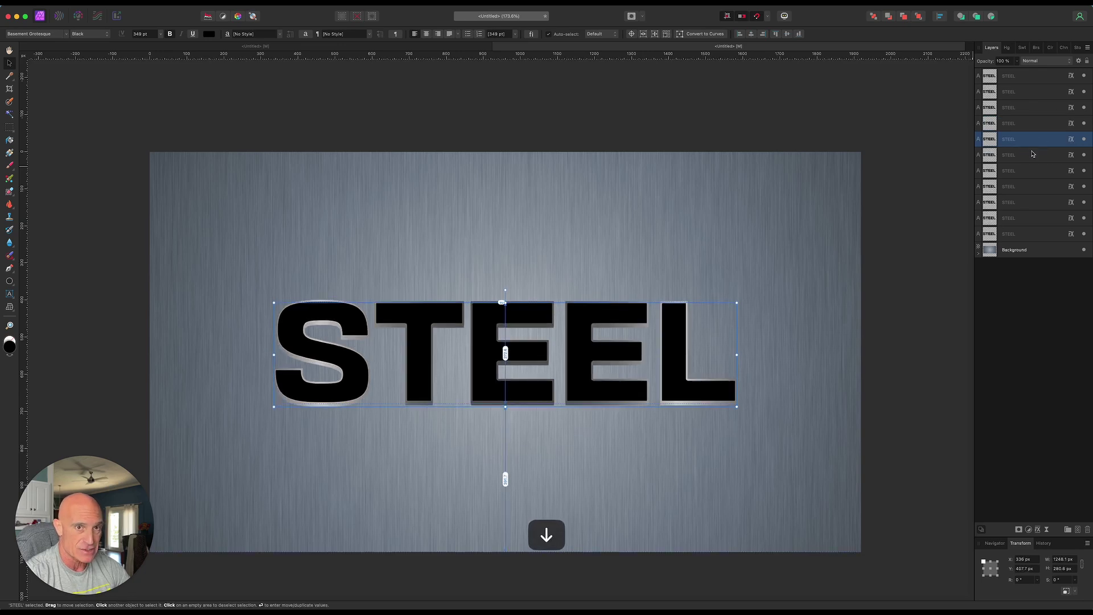
Step: Nudge the next three STEEL copies down by one or two steps
left_click(1033, 156)
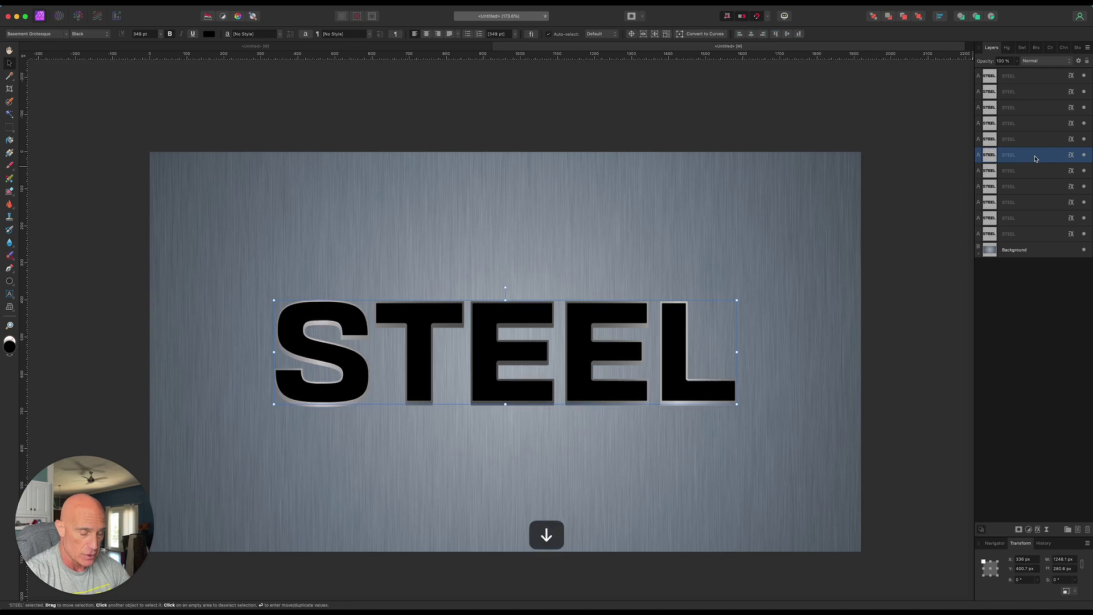
key("Down")
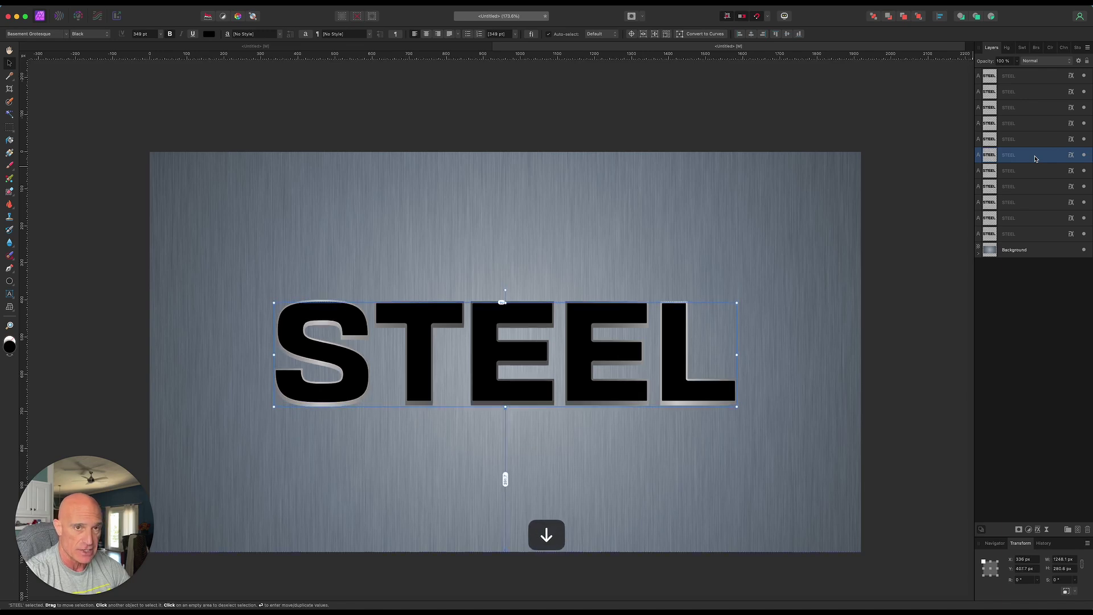
left_click(1035, 171)
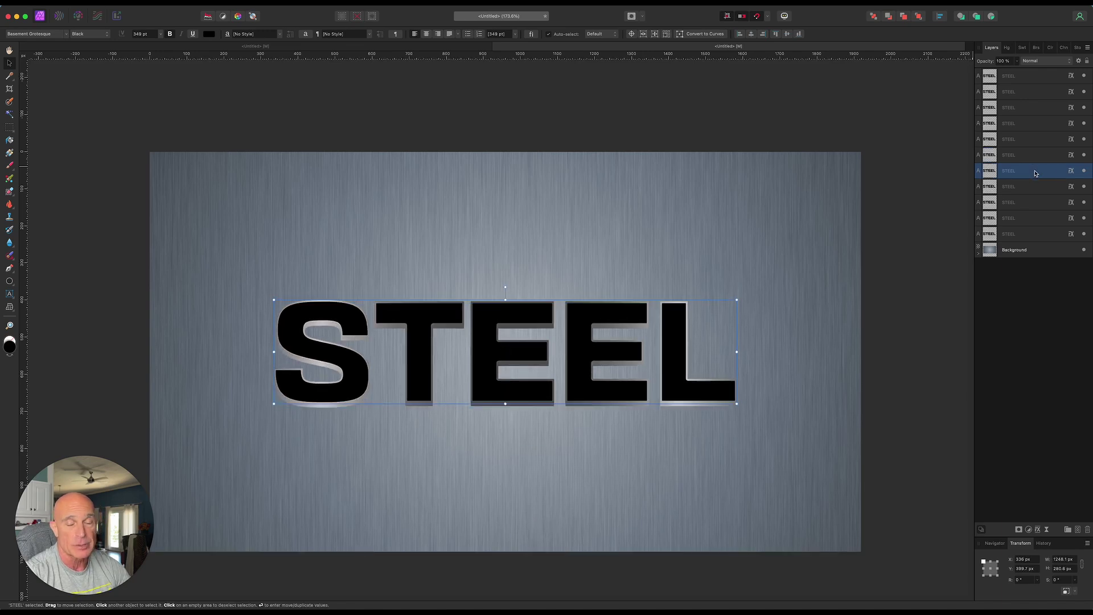
key("Down")
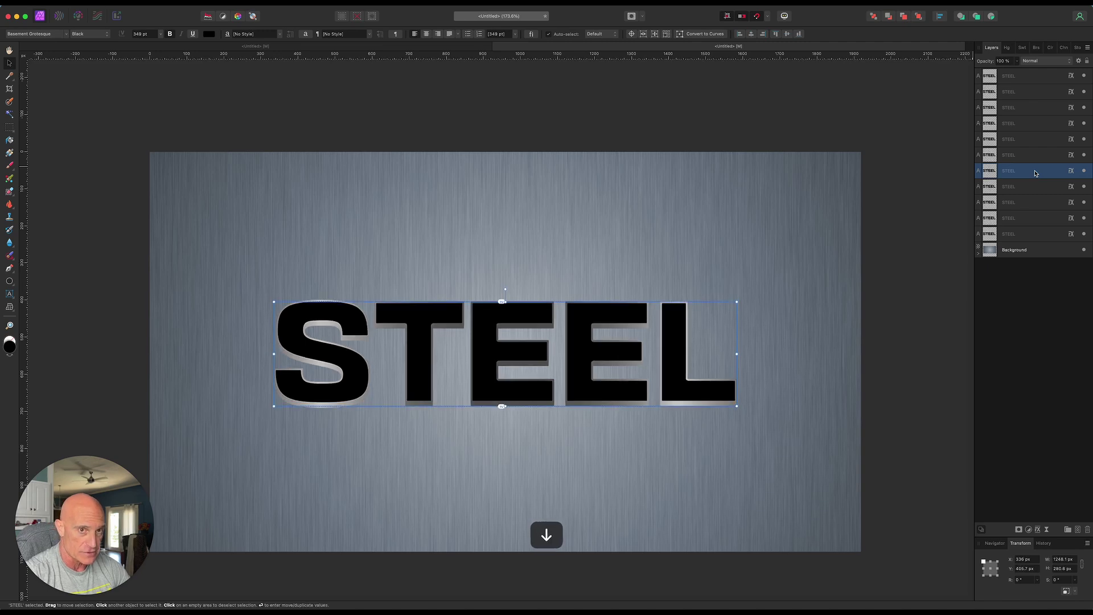
key("Down")
key("Down")
key("Down")
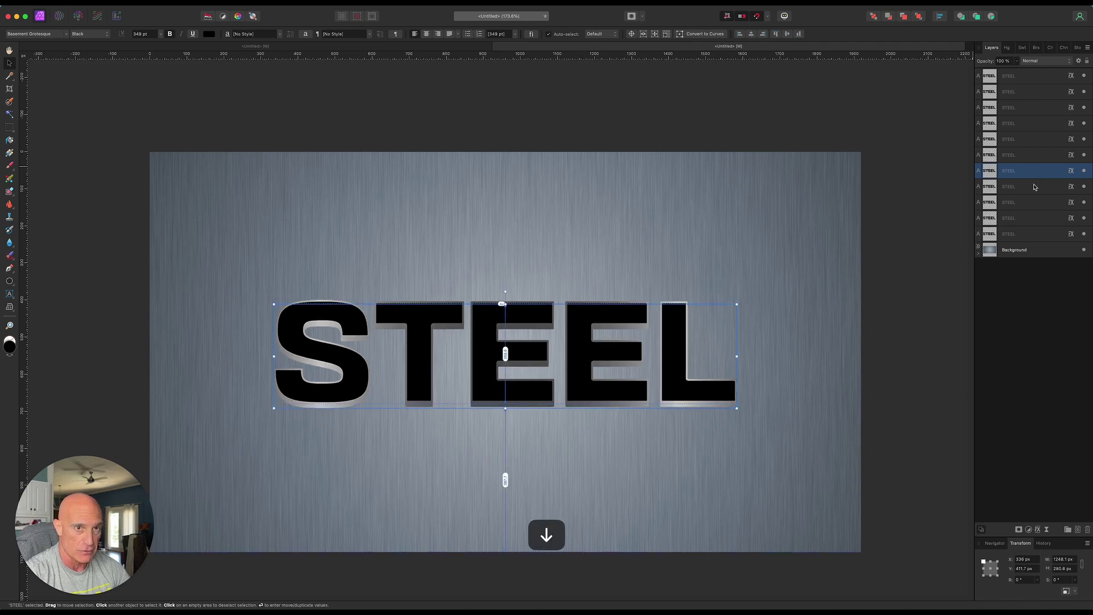
left_click(1034, 186)
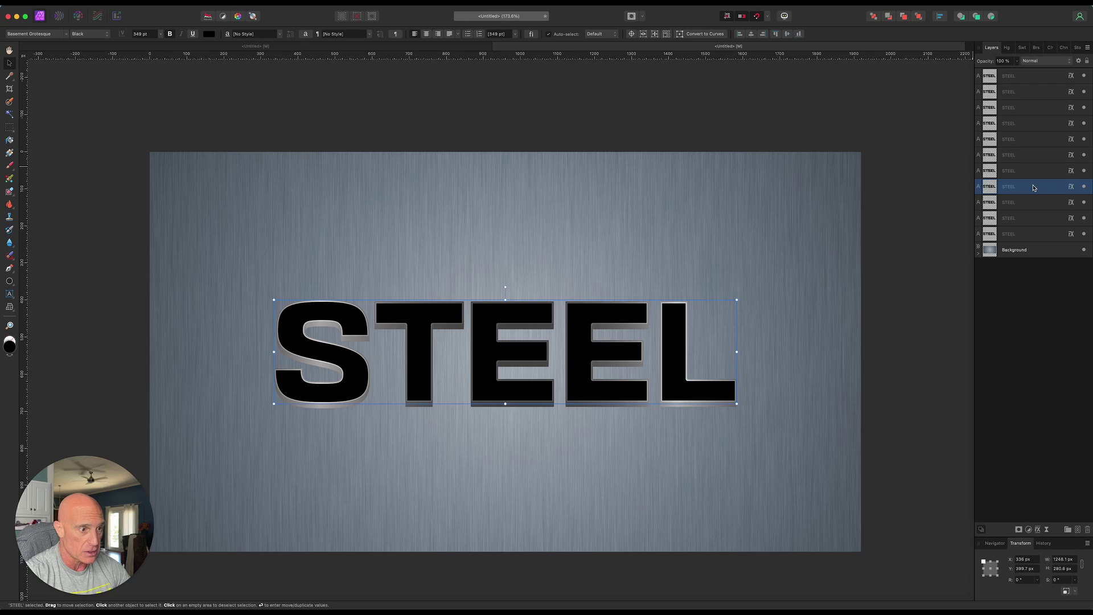
key("Down")
key("Down")
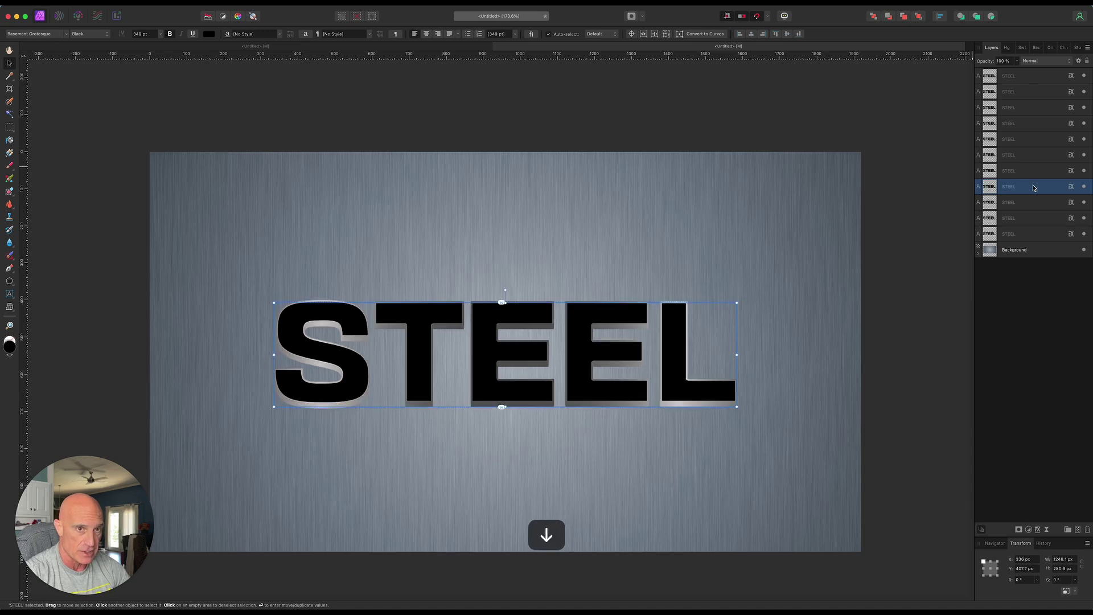
key("Down")
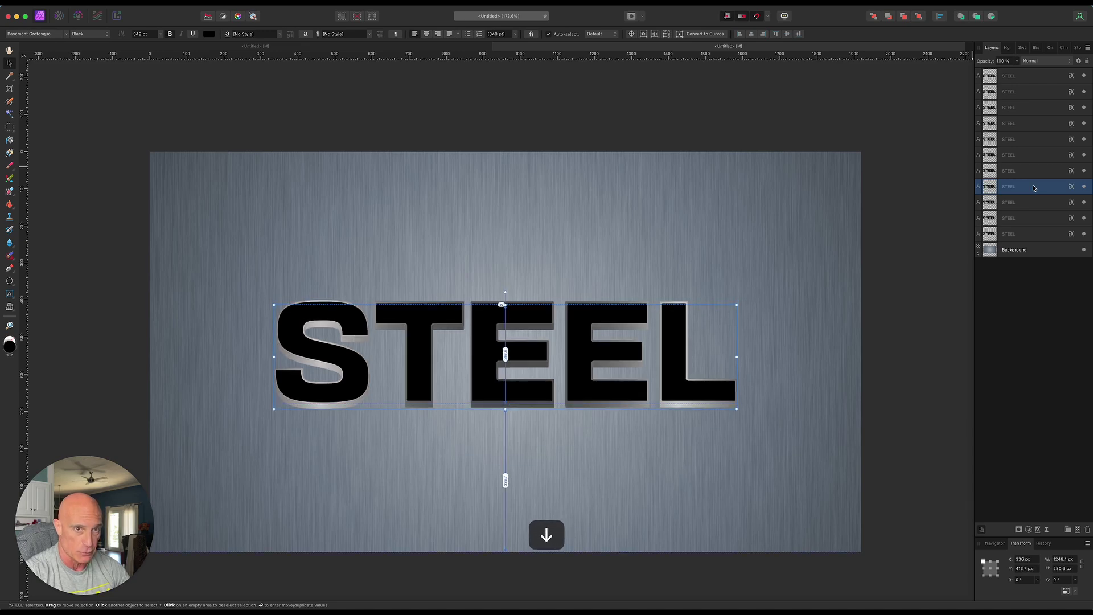
Step: Nudge the following two STEEL copies down four and three steps
left_click(1035, 202)
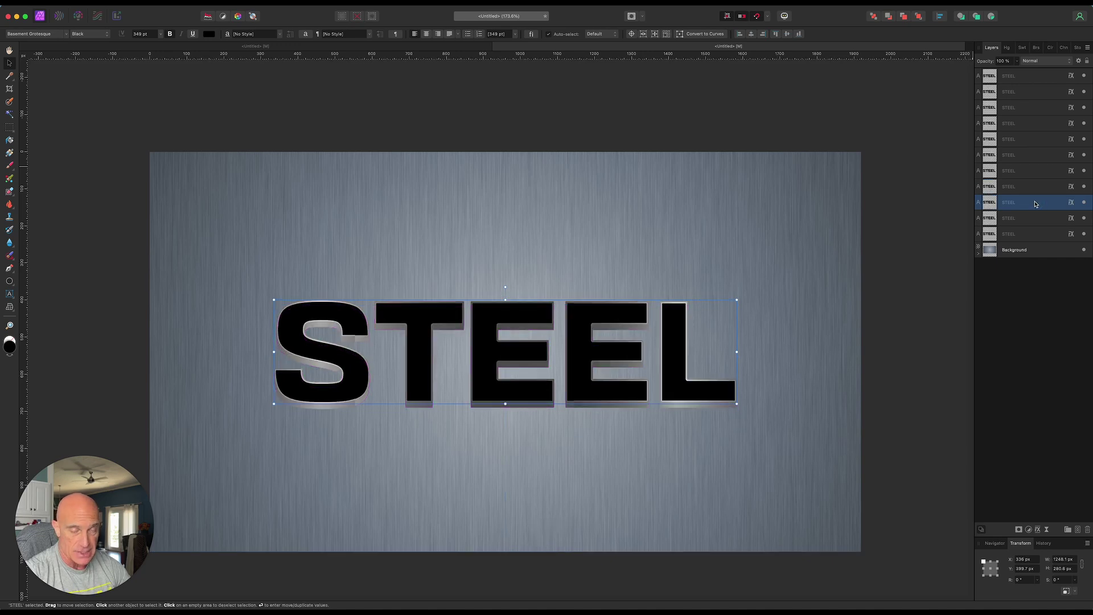
key("Down")
key("Down")
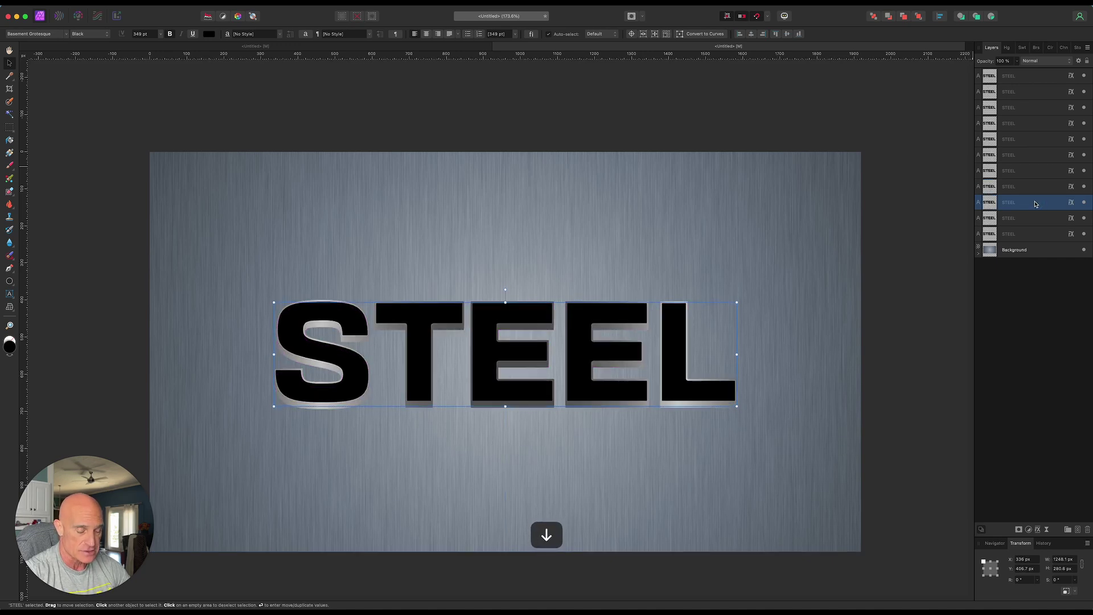
key("Down")
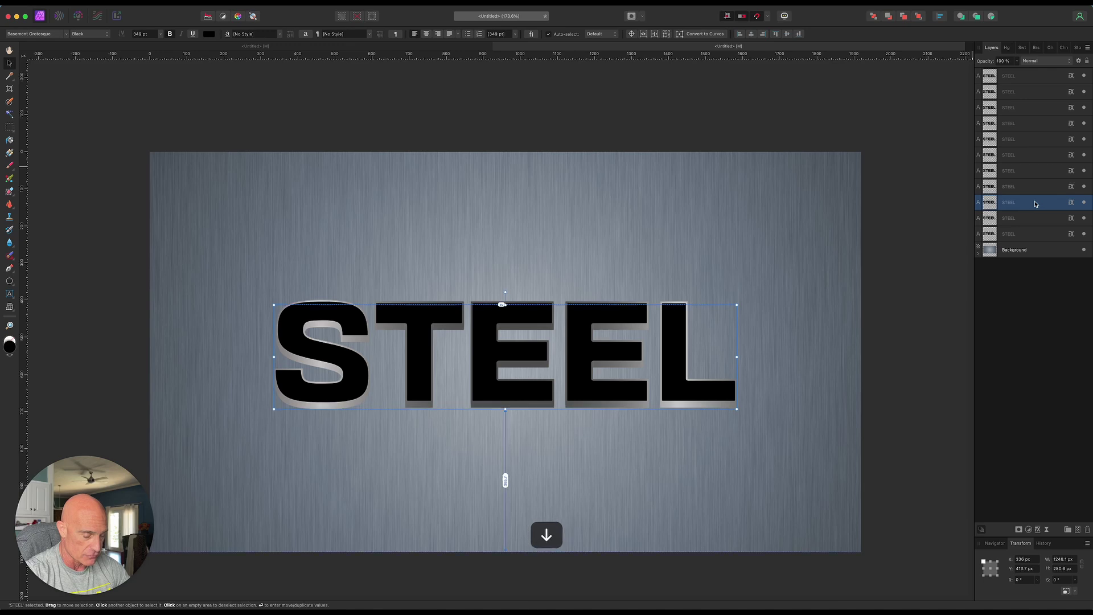
key("Down")
key("Down")
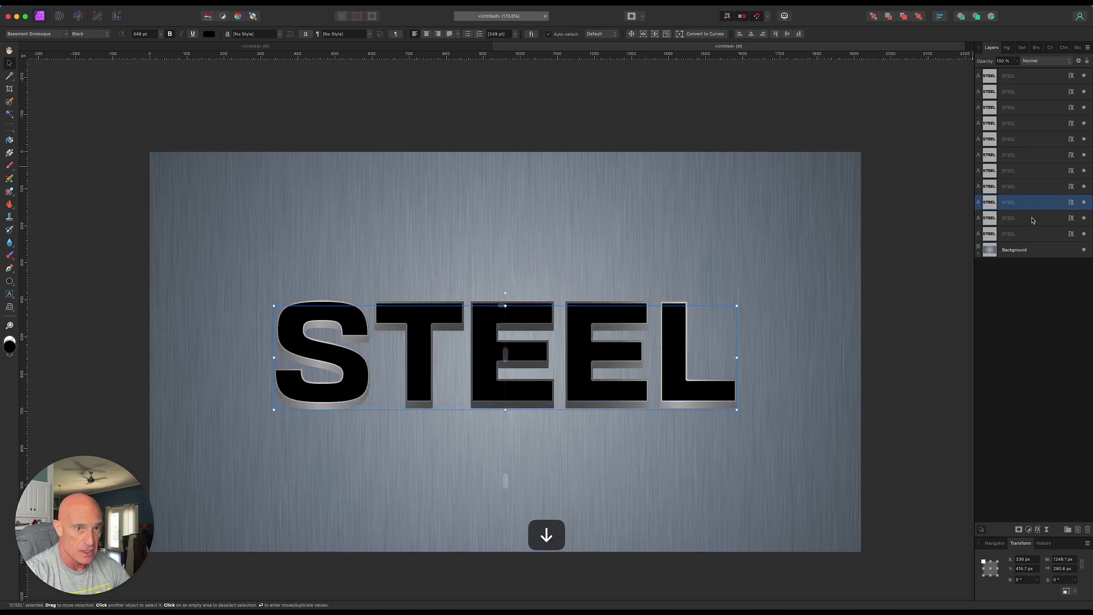
left_click(1032, 218)
key("Down")
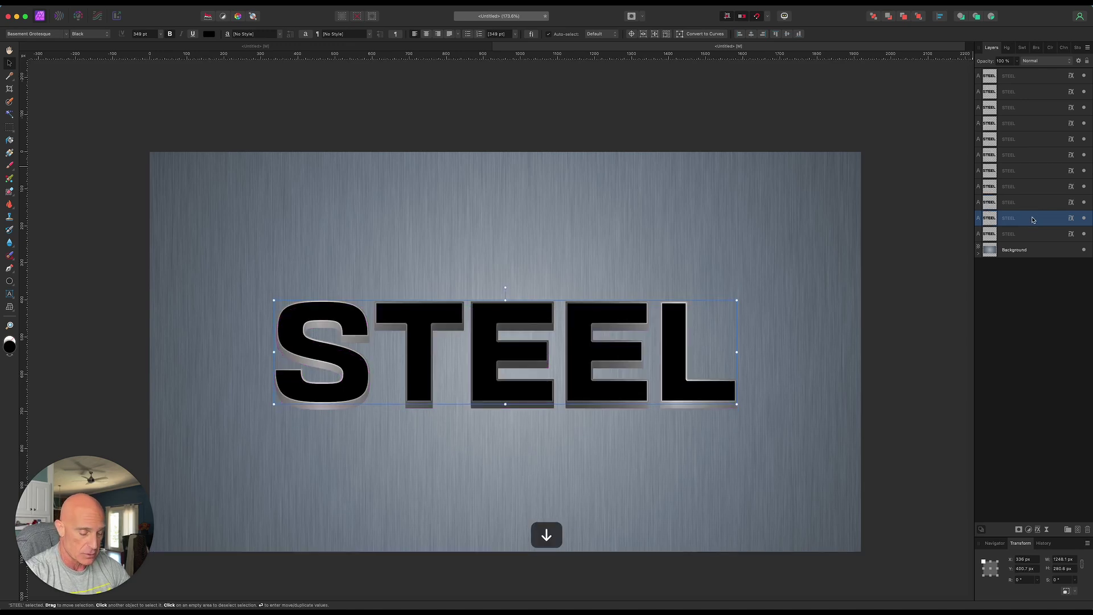
key("Down")
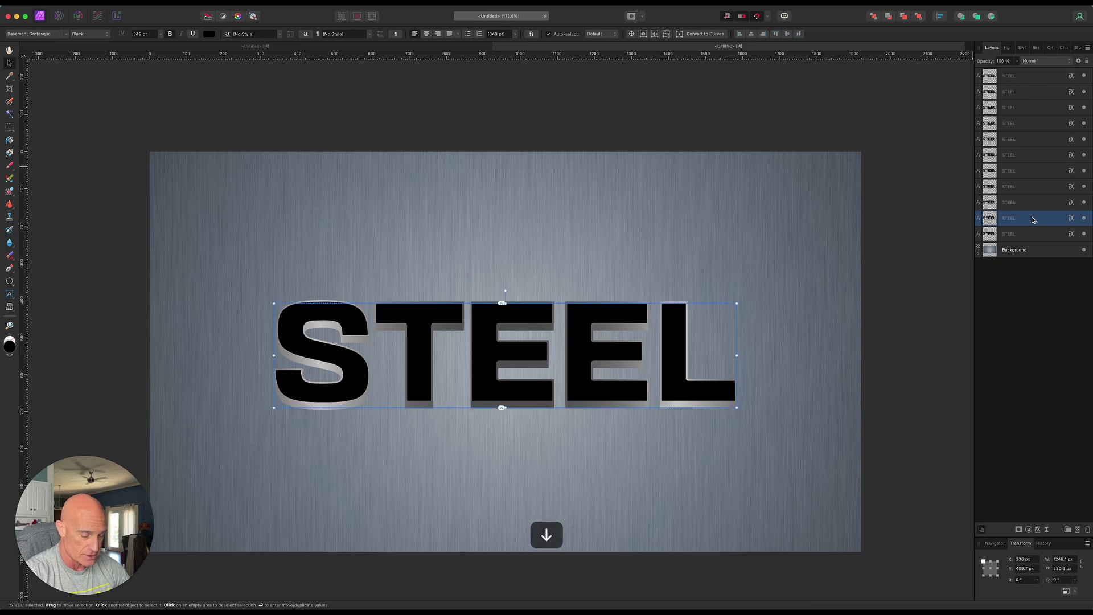
key("Down")
key("Down")
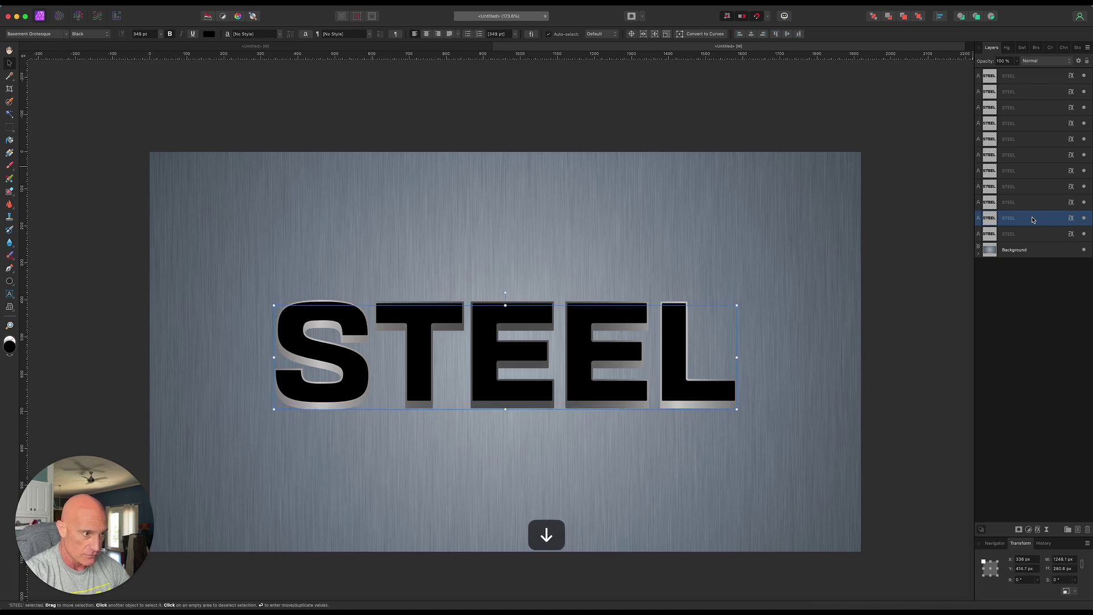
key("Down")
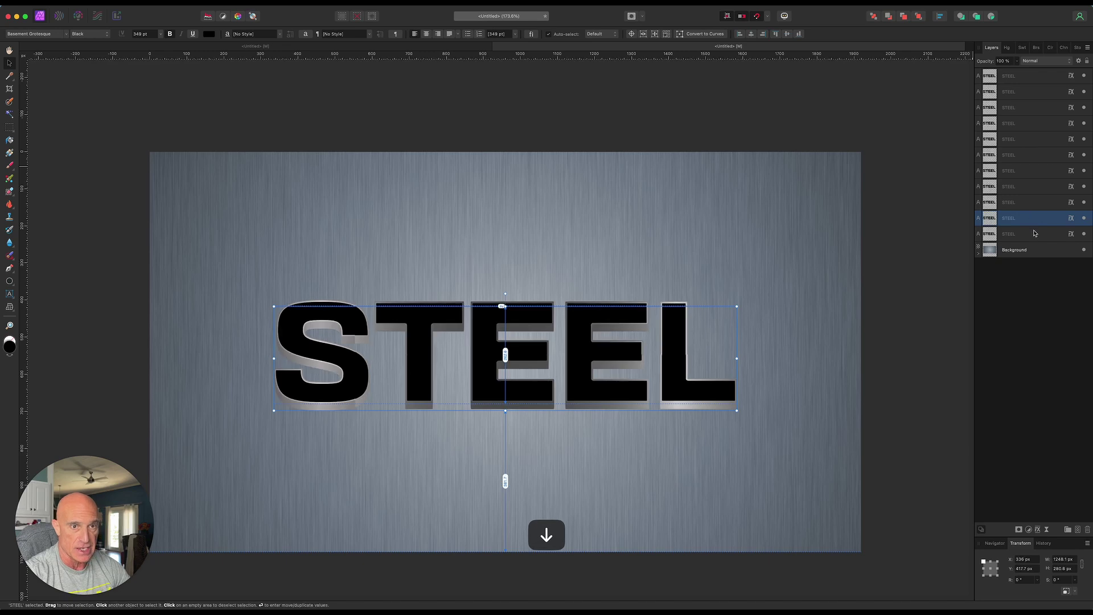
Step: Nudge the lowest STEEL copy down four steps and deselect the text
left_click(1033, 236)
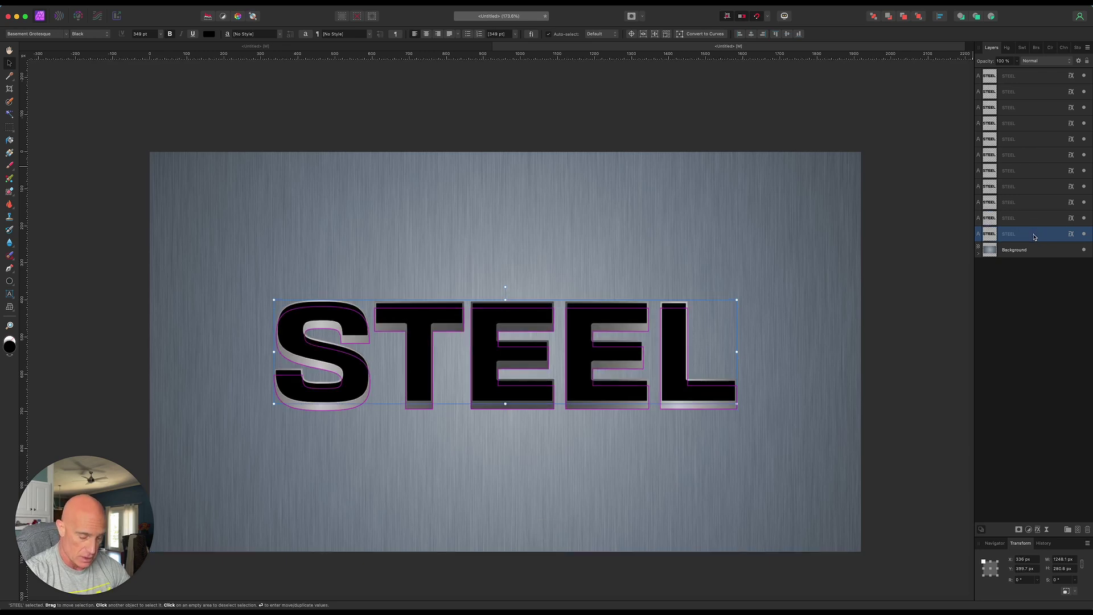
key("Down")
key("Down")
key("Down")
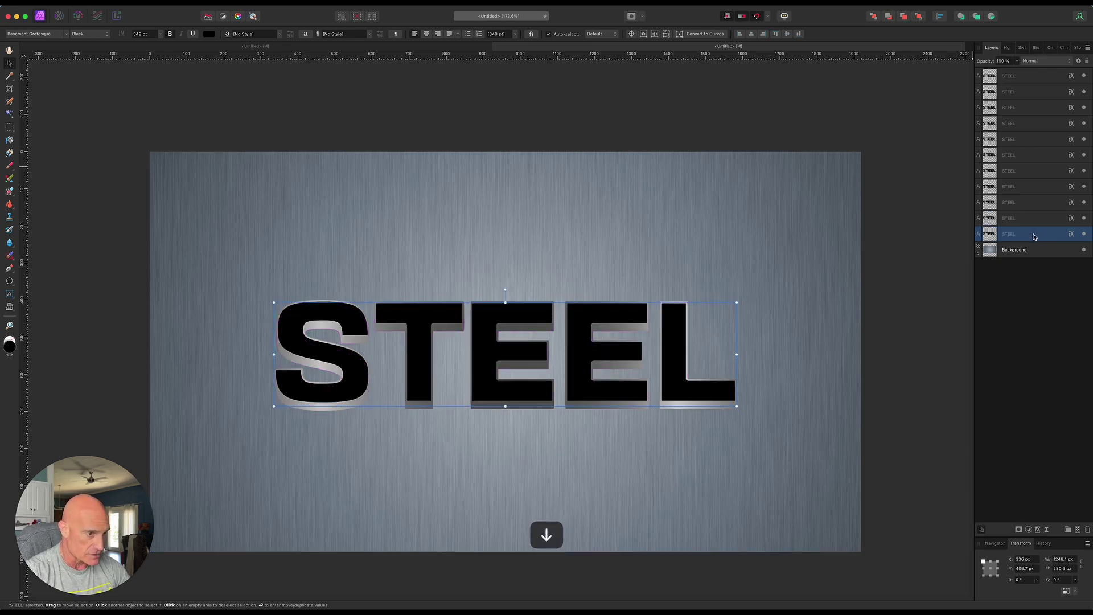
key("Down")
key("Down")
key("Down")
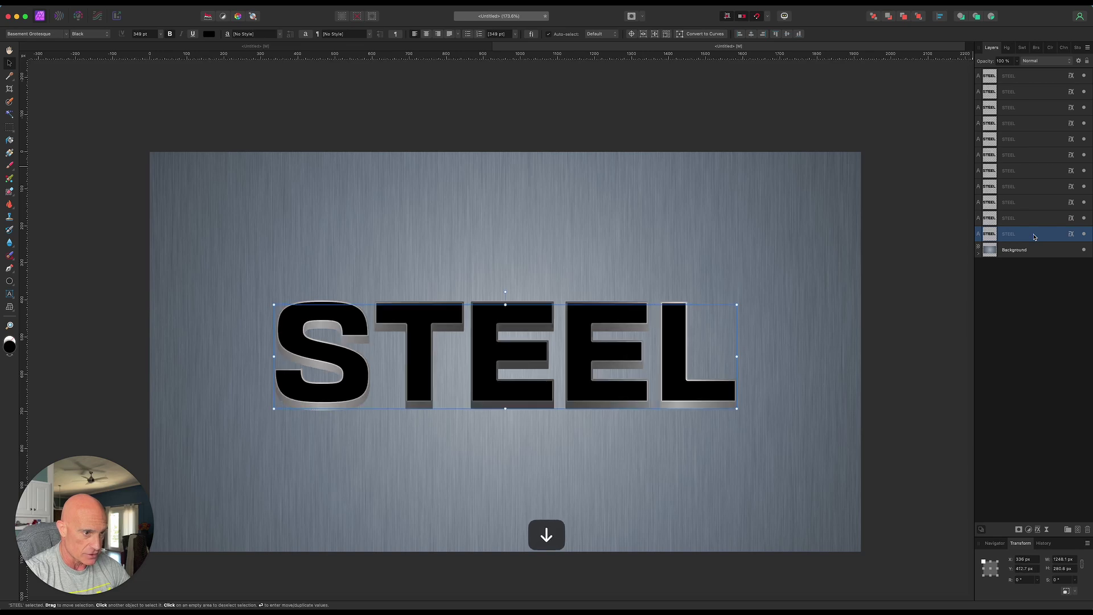
key("Down")
key("Down")
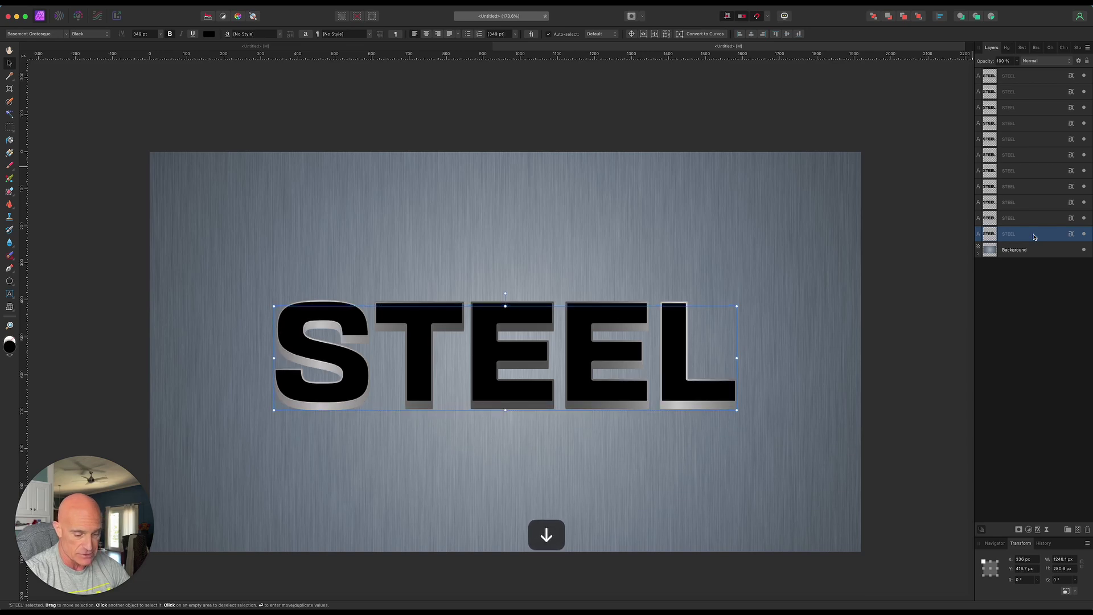
key("Down")
key("Down")
key("Down")
key("Down")
key("Down")
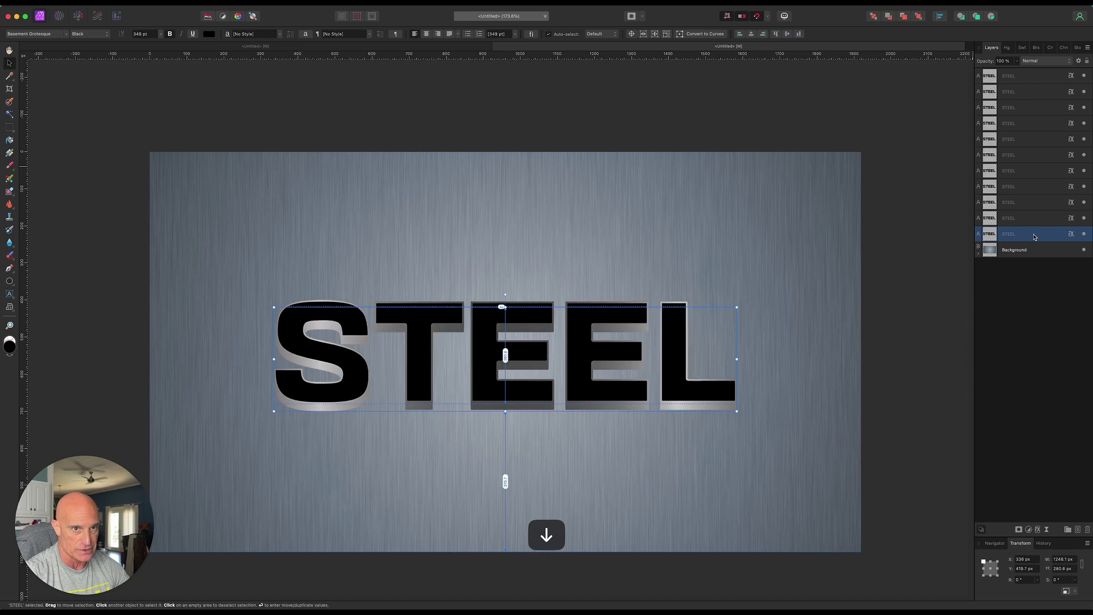
left_click(910, 285)
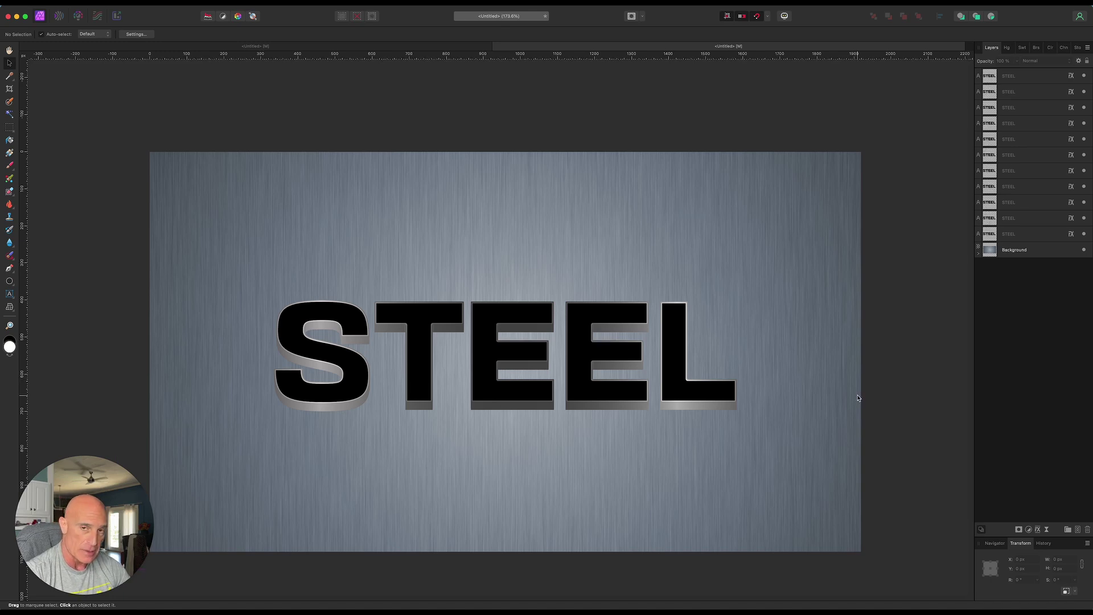
Step: Duplicate the lowest STEEL copy, disable its bevel and outline, and stretch it taller and wider
left_click(1043, 237)
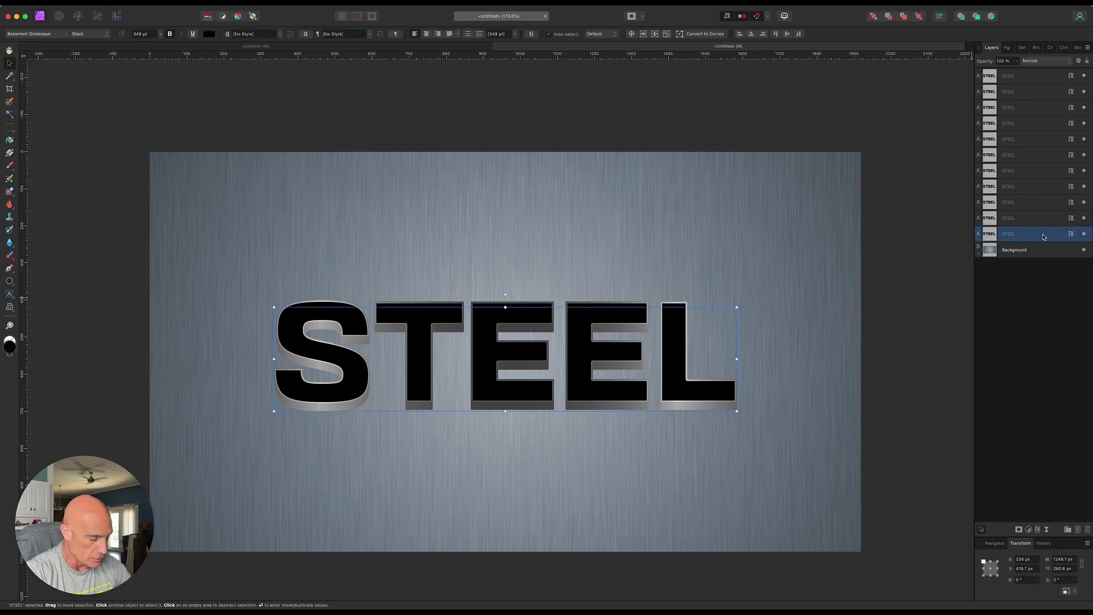
key("super+j")
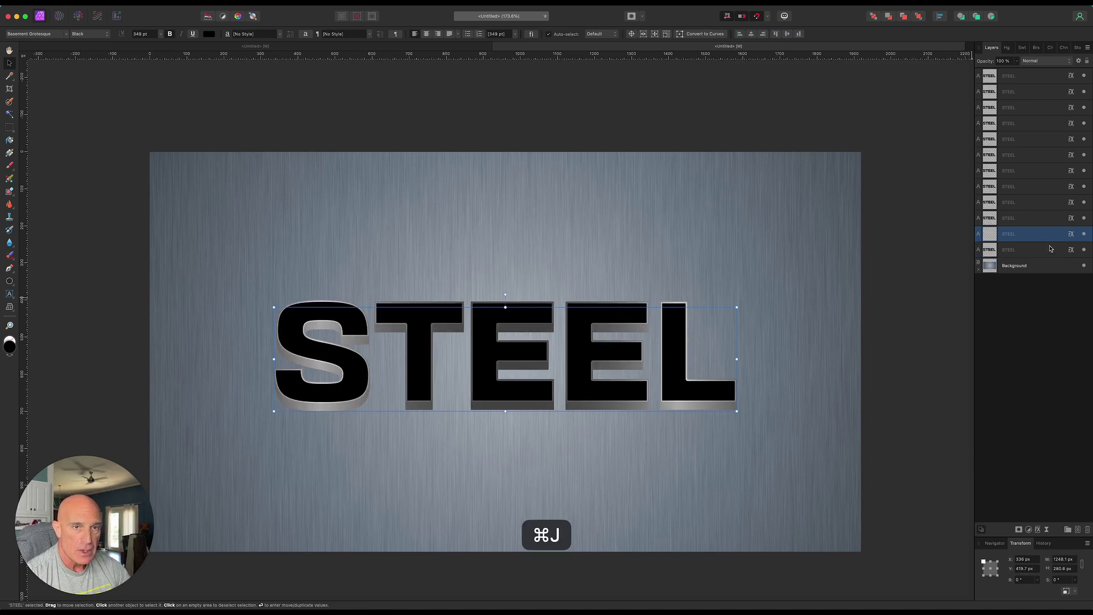
left_click(1072, 250)
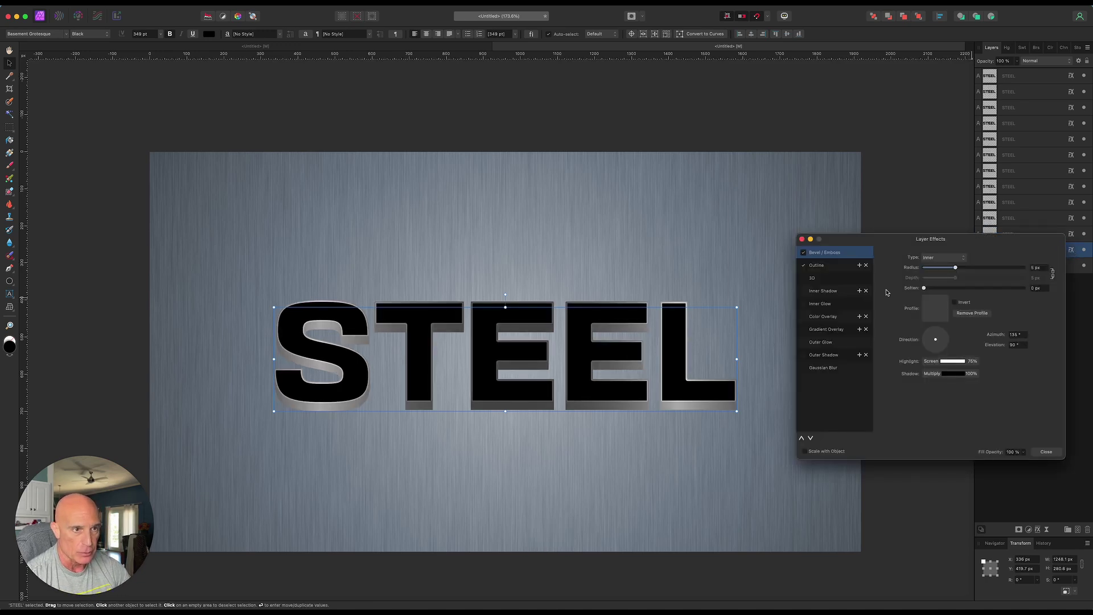
left_click(802, 254)
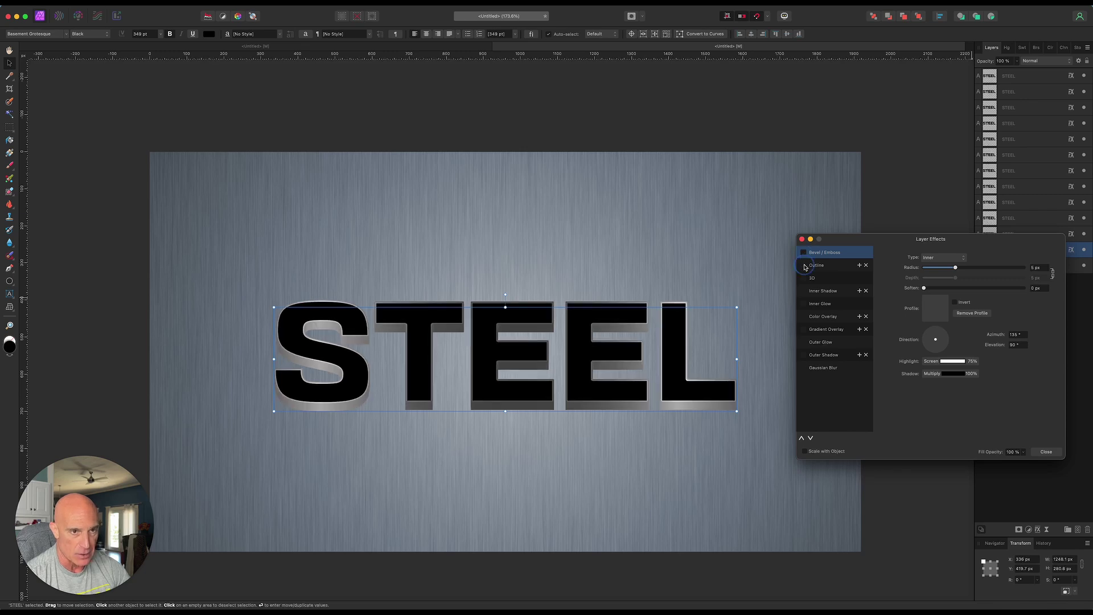
left_click(1045, 452)
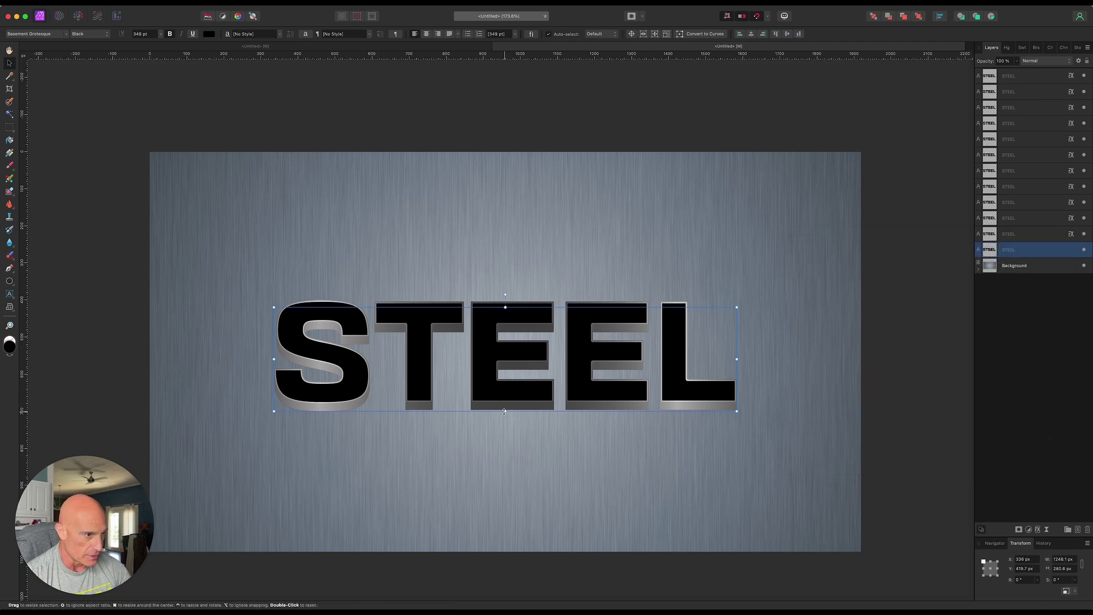
left_click_drag(504, 412, 506, 424)
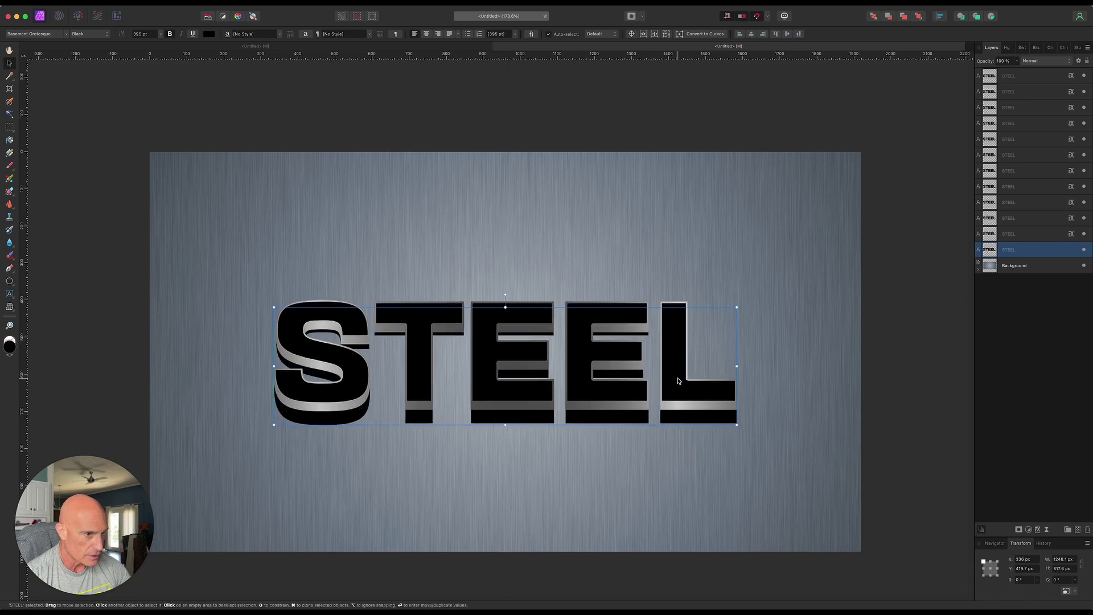
left_click_drag(739, 367, 741, 367)
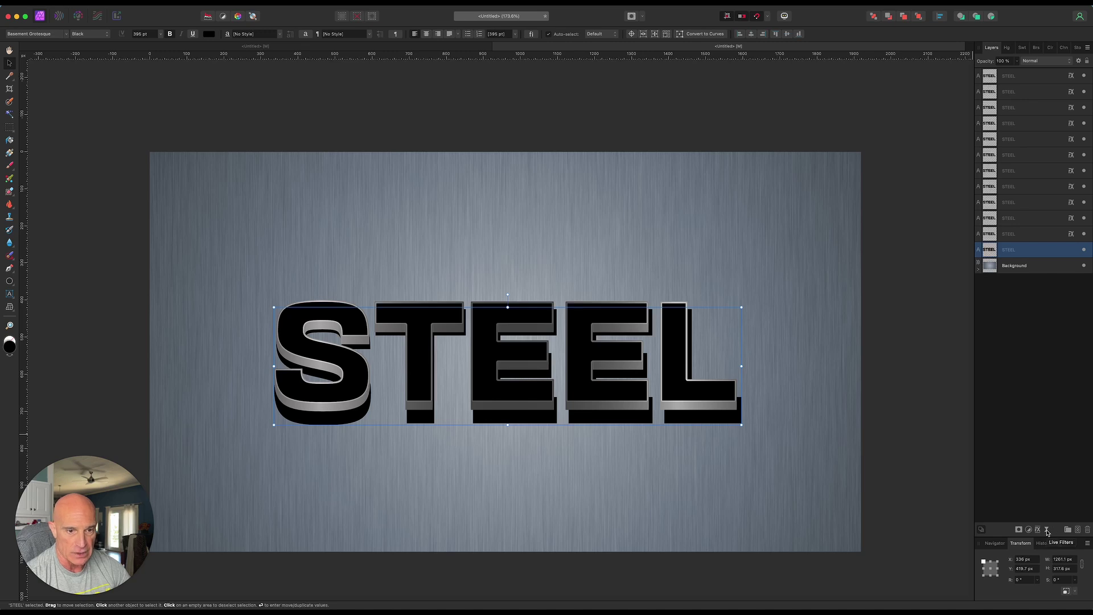
Step: Add a live Gaussian Blur to the bottom STEEL copy with an increased radius
left_click(1047, 530)
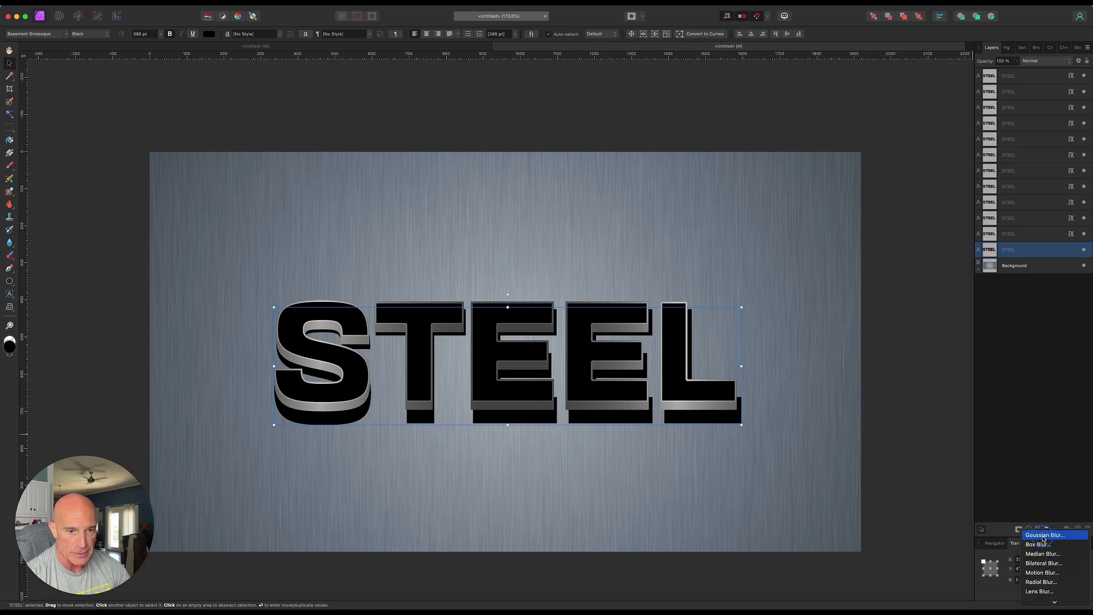
left_click(1041, 537)
left_click_drag(830, 569, 884, 568)
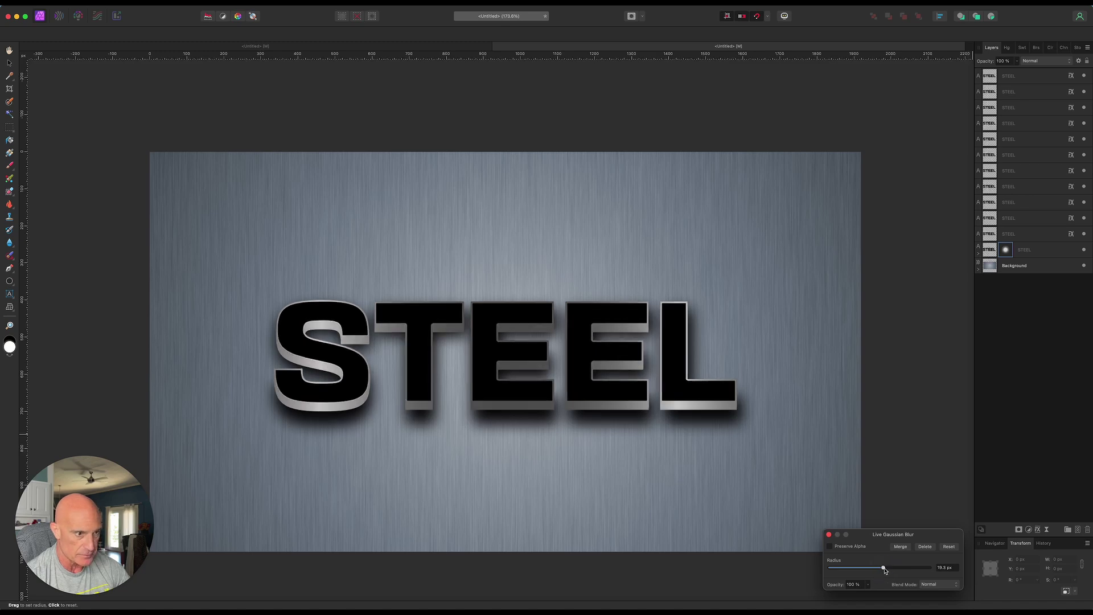
left_click_drag(884, 570, 869, 570)
left_click(828, 537)
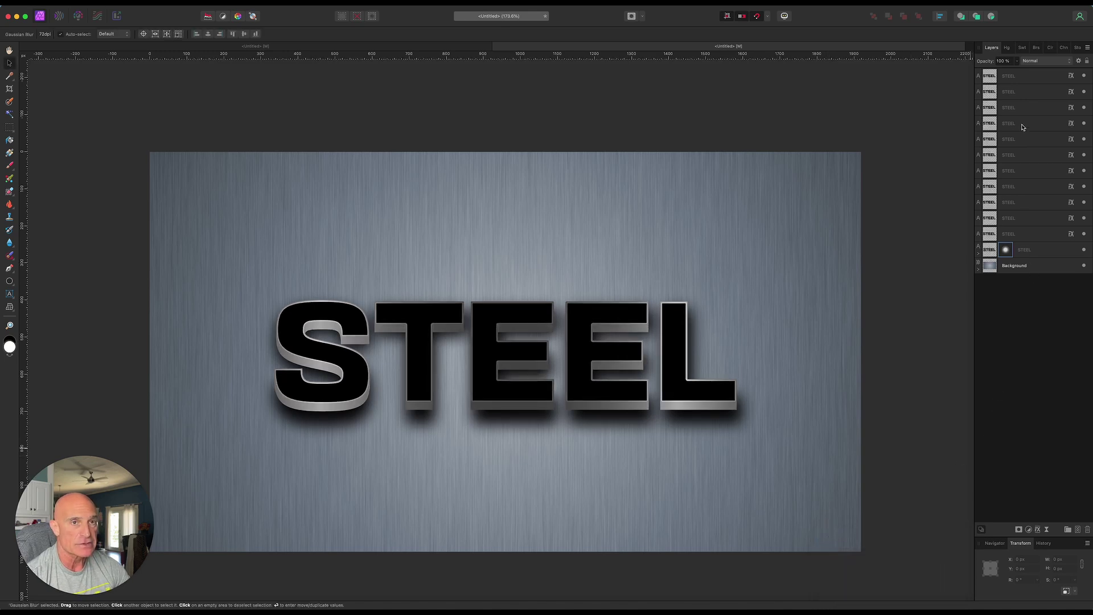
Step: Enable Gradient Overlay on the top STEEL layer and rotate its angle to 90°
left_click(1033, 79)
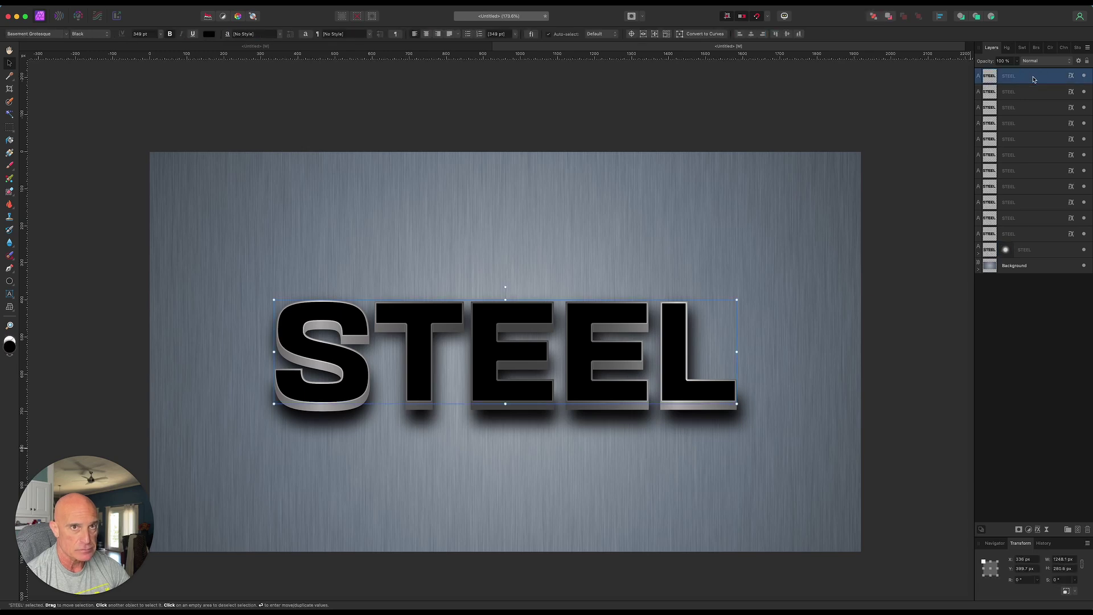
left_click(1071, 78)
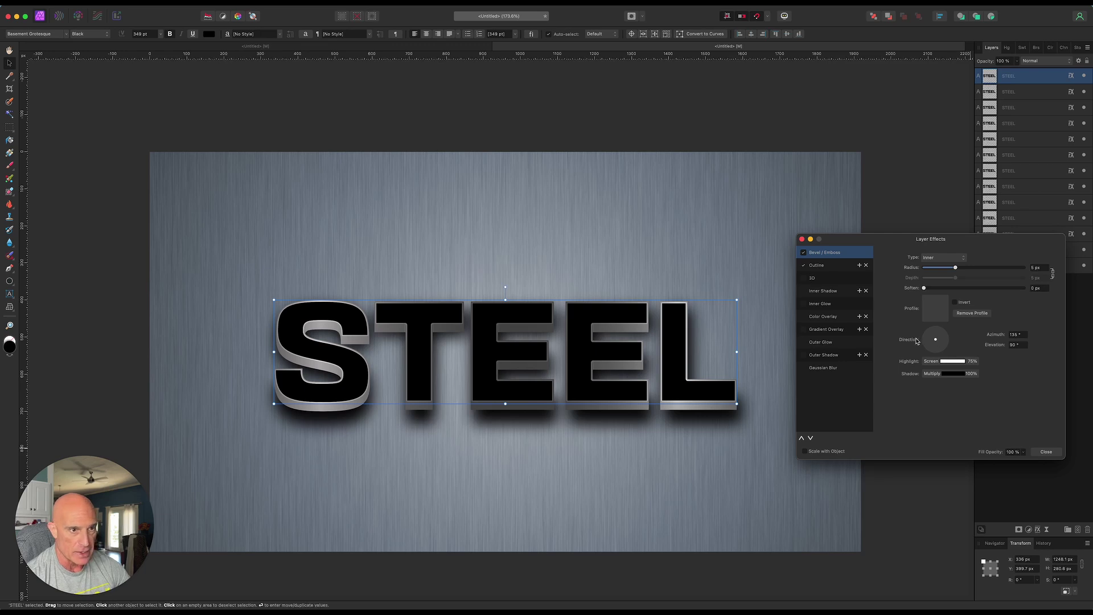
left_click(805, 331)
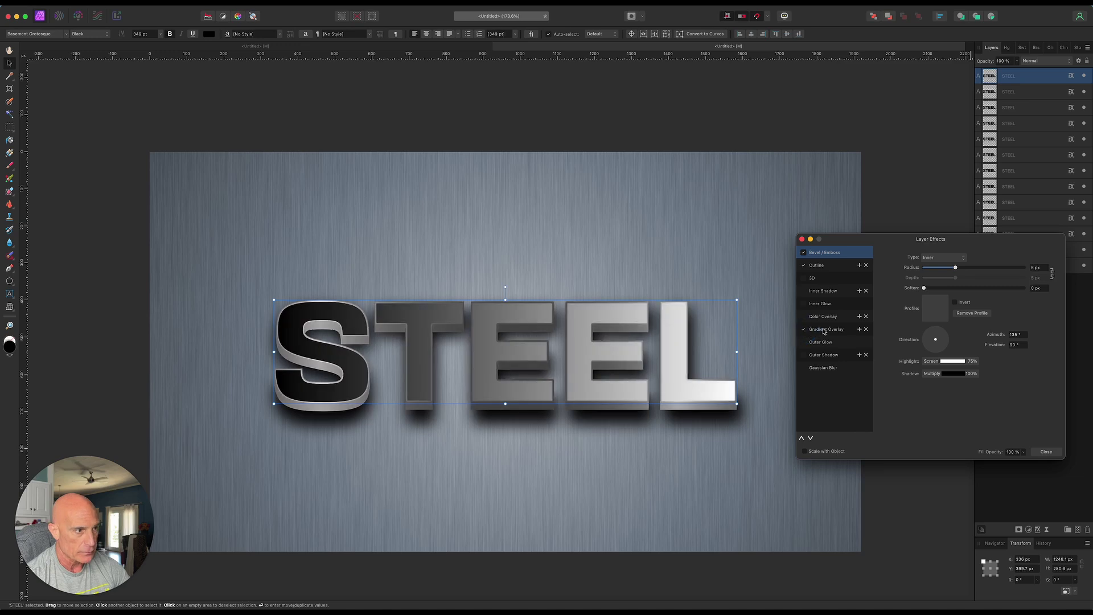
left_click(823, 331)
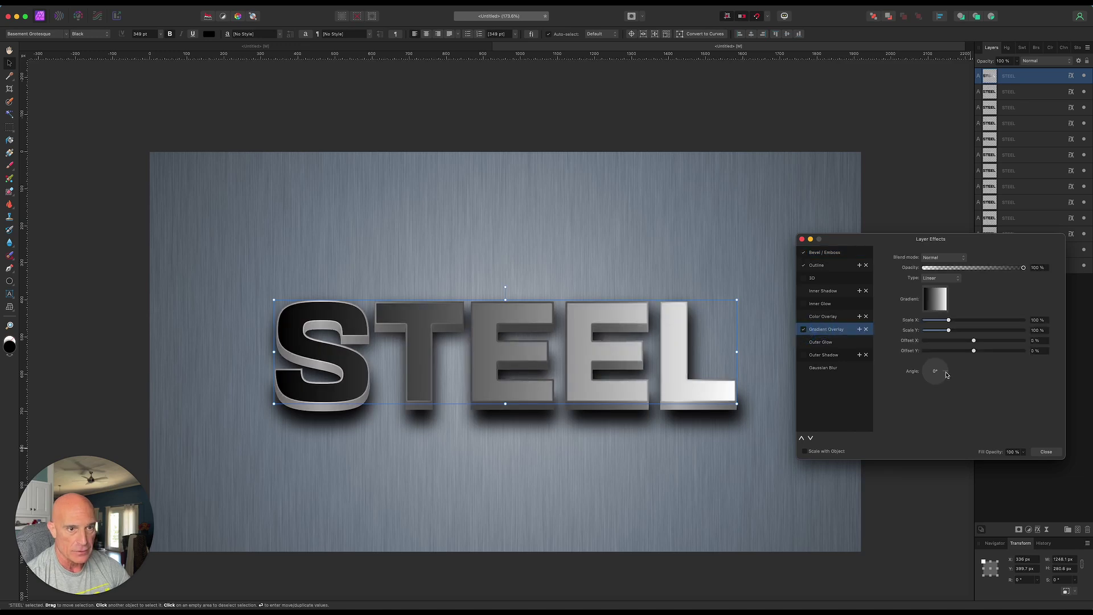
mouse_move(939, 371)
left_mouse_down()
mouse_move(934, 390)
mouse_move(936, 357)
left_mouse_up()
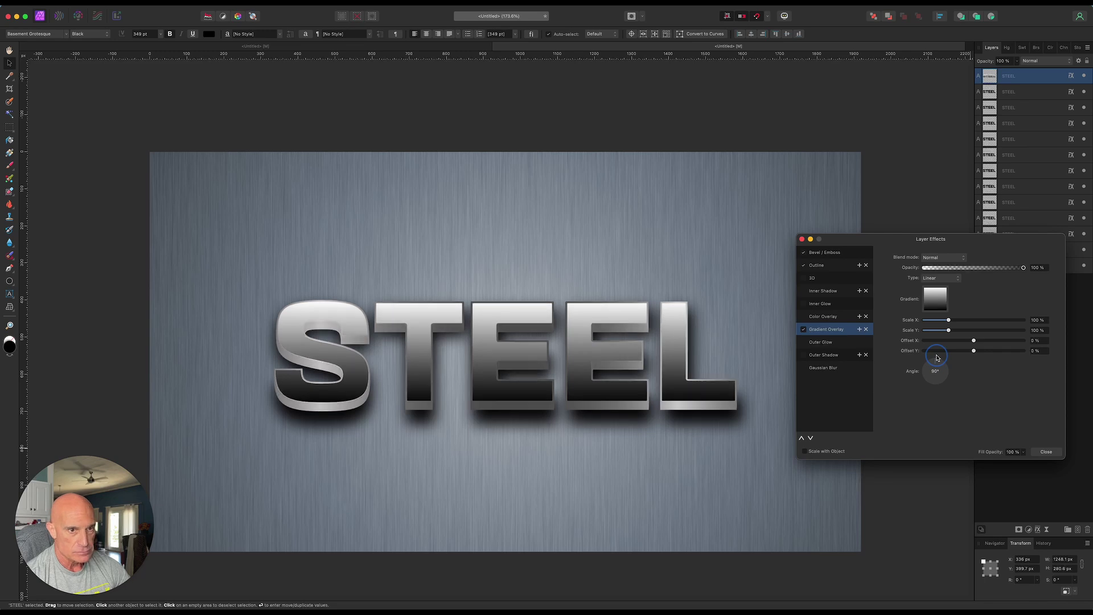
left_click(935, 298)
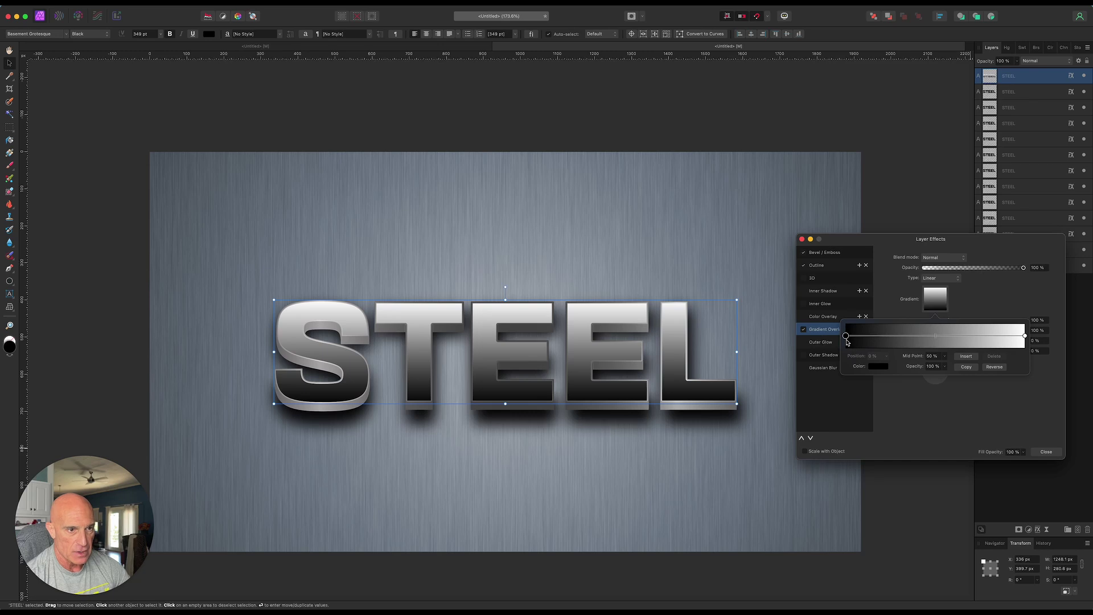
Step: Lighten the face gradient's left stop using the HSL wheel
left_click(876, 367)
left_click_drag(905, 449, 895, 433)
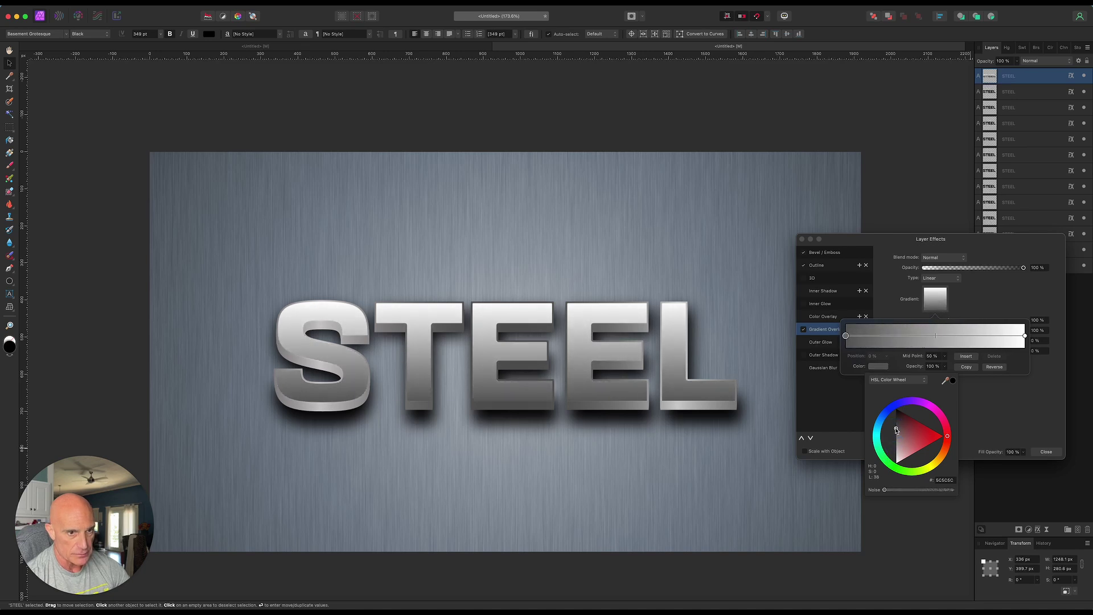
left_click(1024, 335)
Step: Recolour the right stop to a mid-grey and close Layer Effects
left_click(1024, 337)
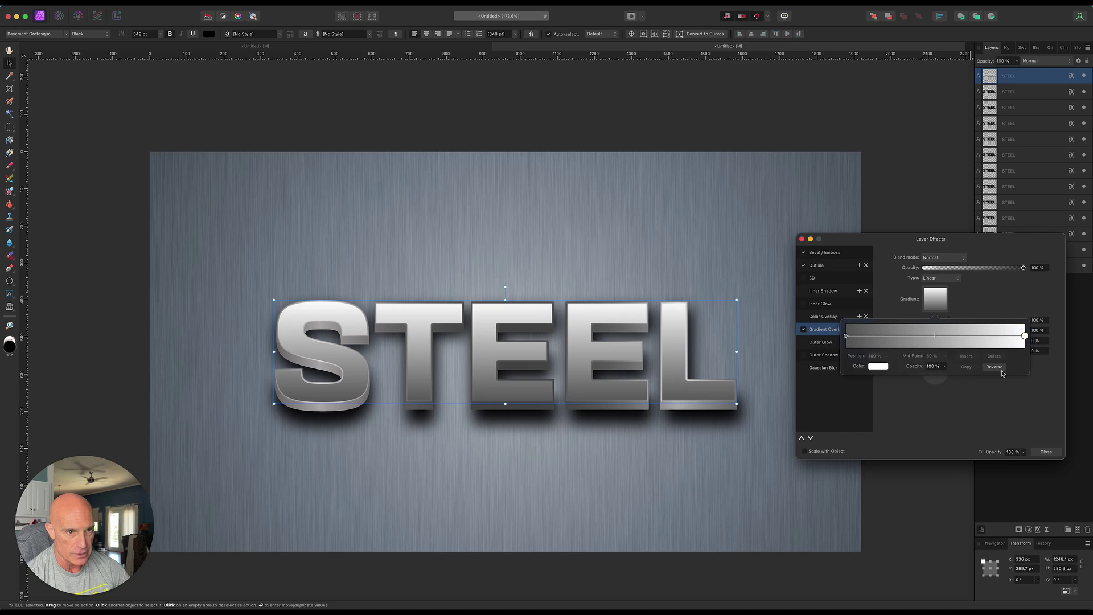
left_click(879, 367)
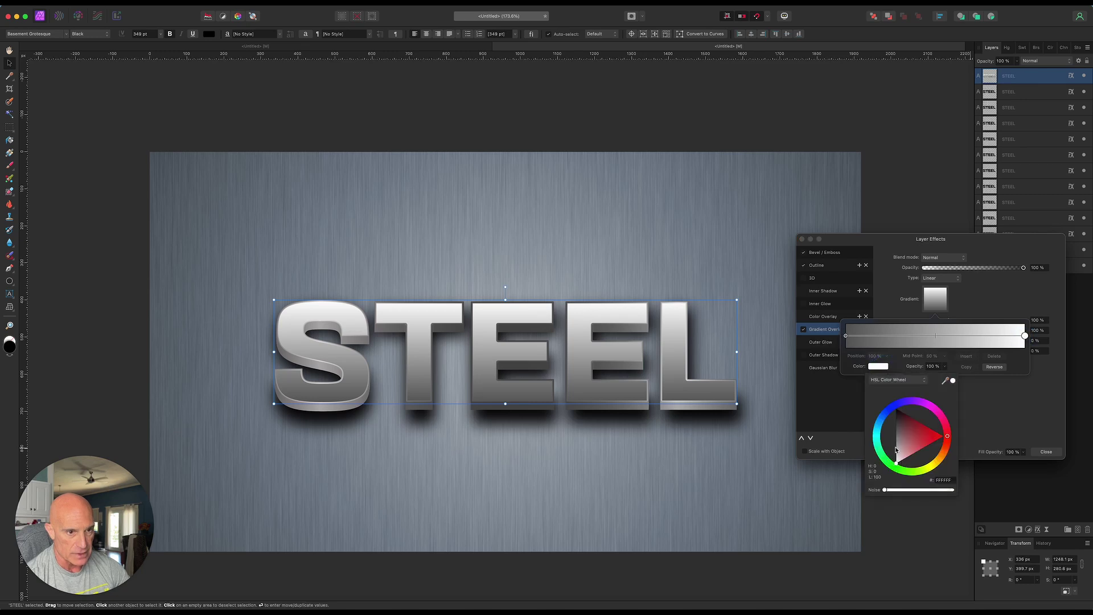
left_click_drag(898, 462, 894, 444)
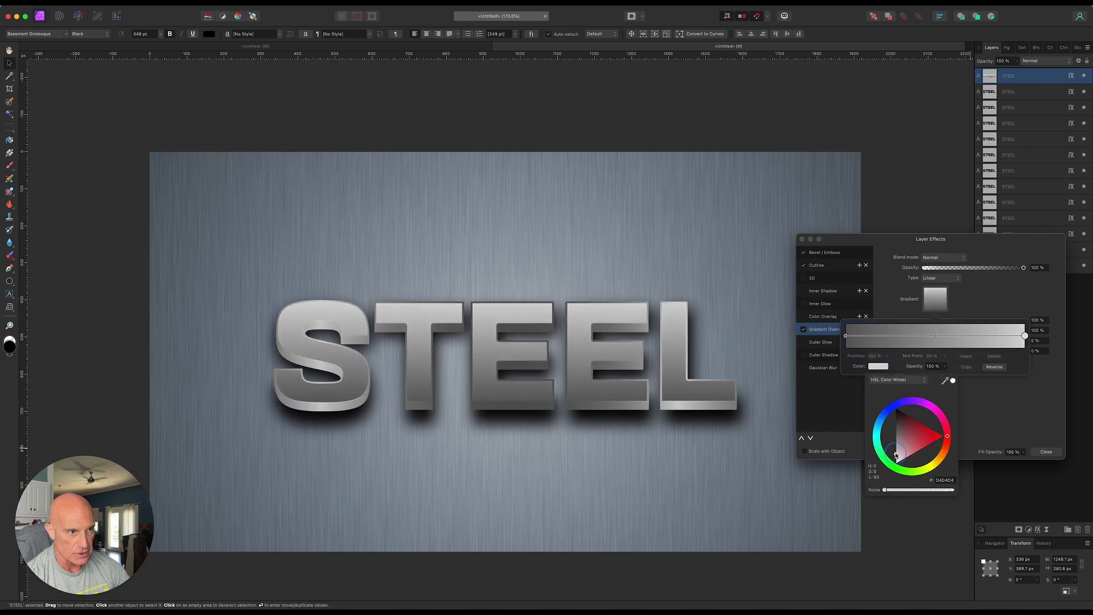
left_click_drag(895, 444, 892, 439)
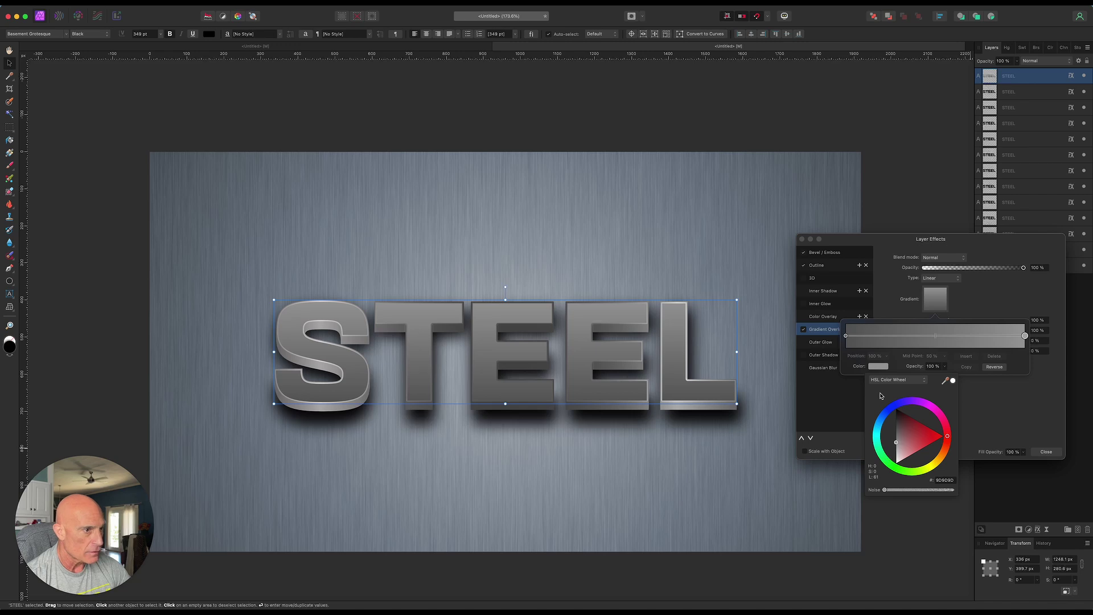
left_click(975, 303)
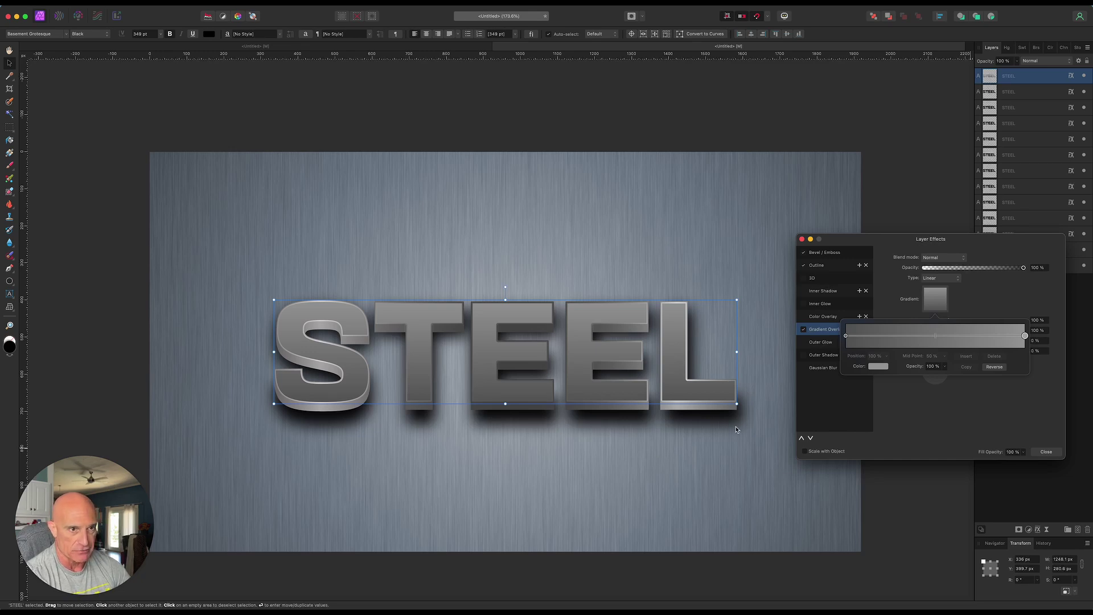
left_click(888, 285)
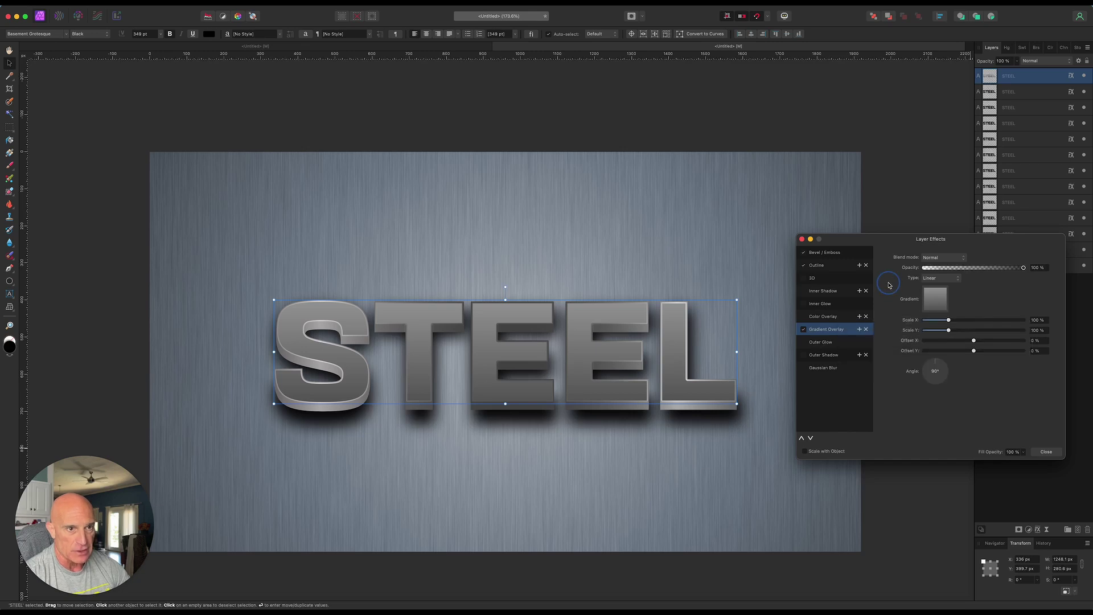
left_click(803, 240)
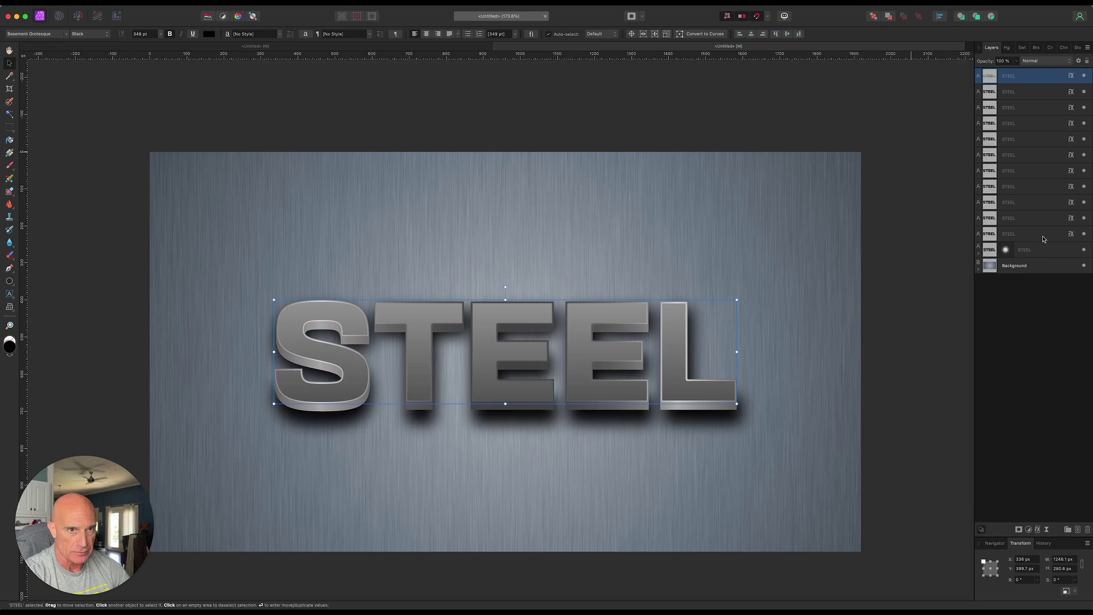
left_click(1043, 235, "shift")
Step: Group the selected STEEL copies and add a live Lighting filter to the group
right_click(1043, 238)
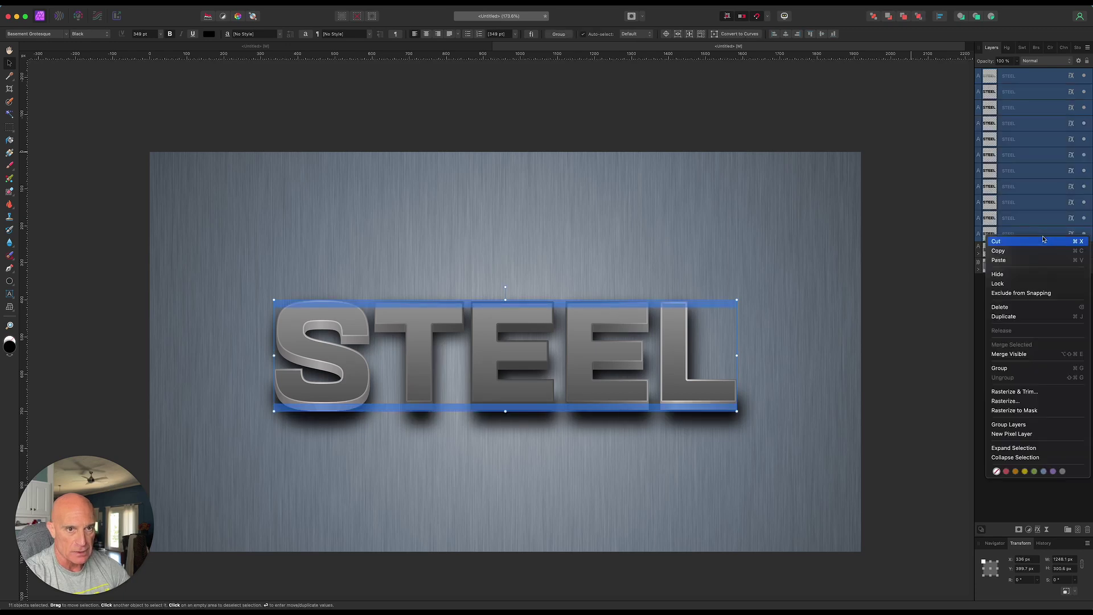
left_click(1001, 368)
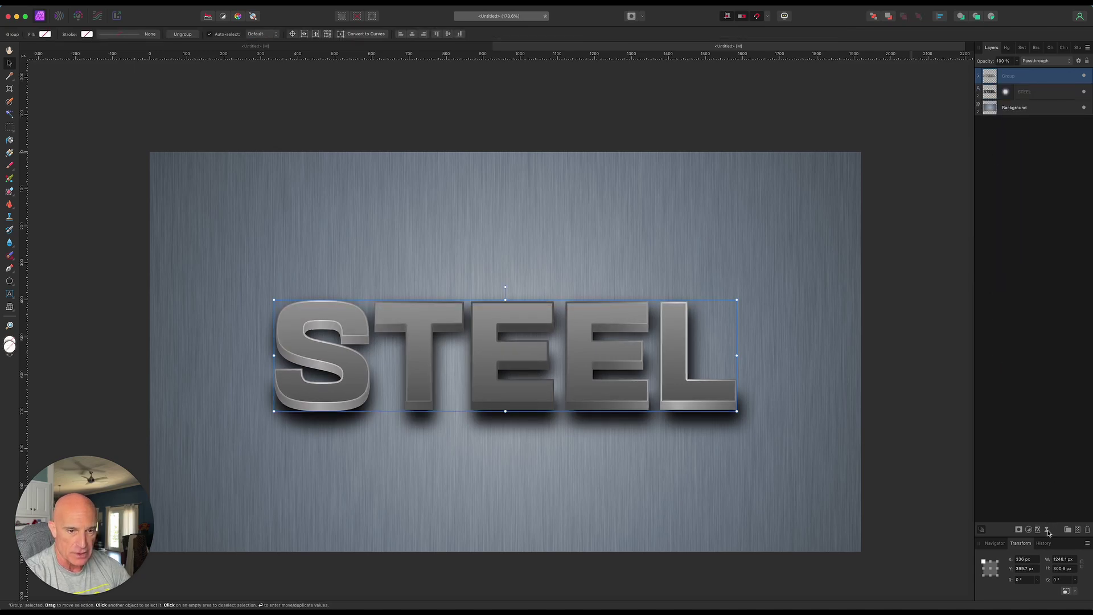
left_click(1048, 532)
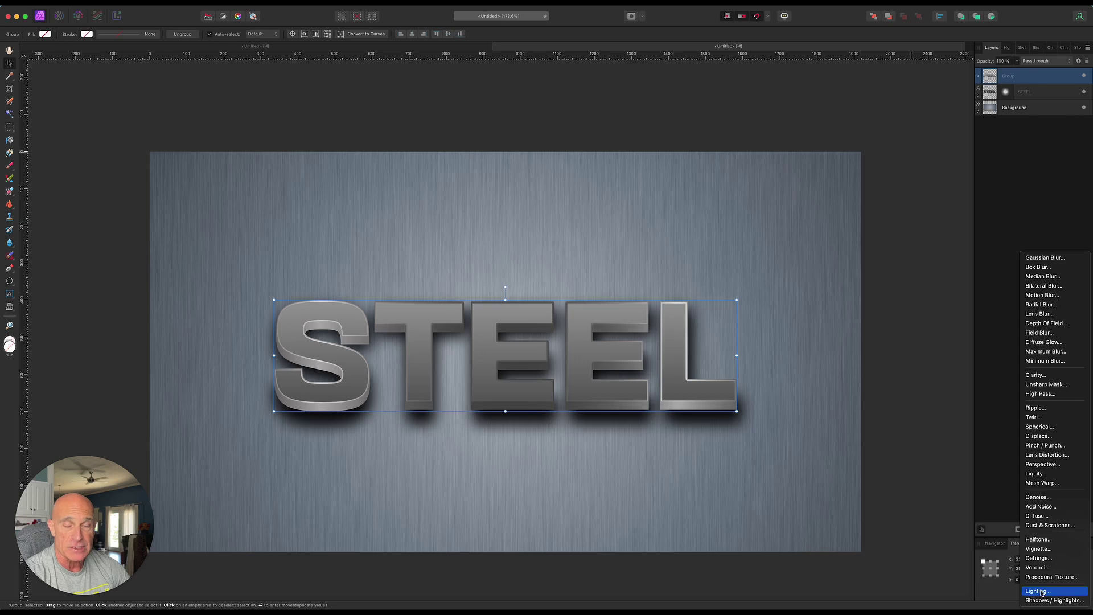
left_click(1040, 591)
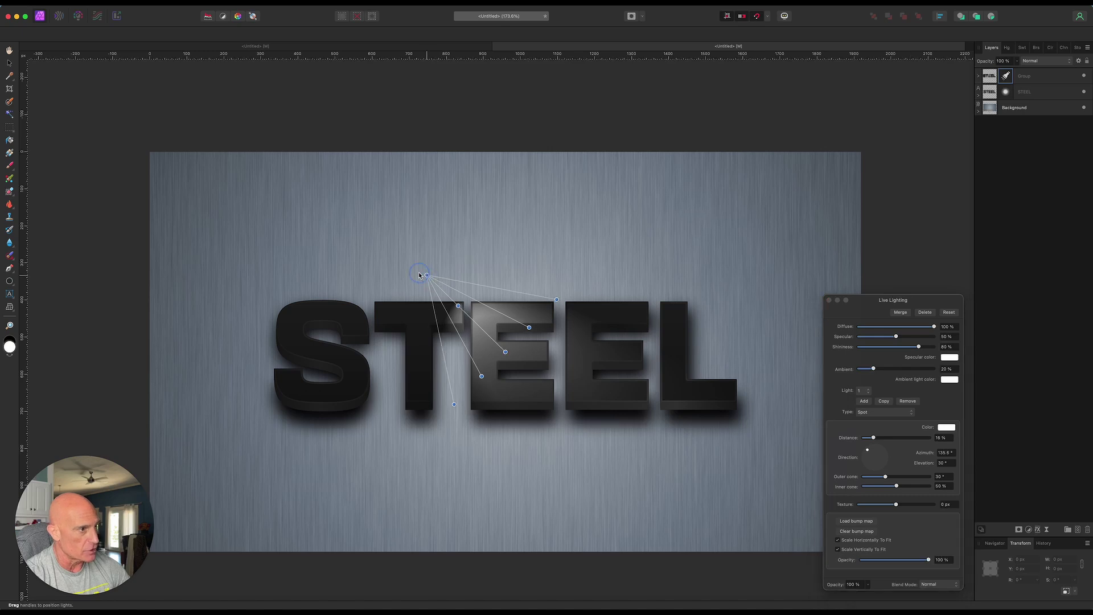
Step: Position the spotlight source at the upper-left corner and narrow its cone across STEEL
mouse_move(431, 279)
left_mouse_down()
mouse_move(224, 127)
mouse_move(213, 131)
left_mouse_up()
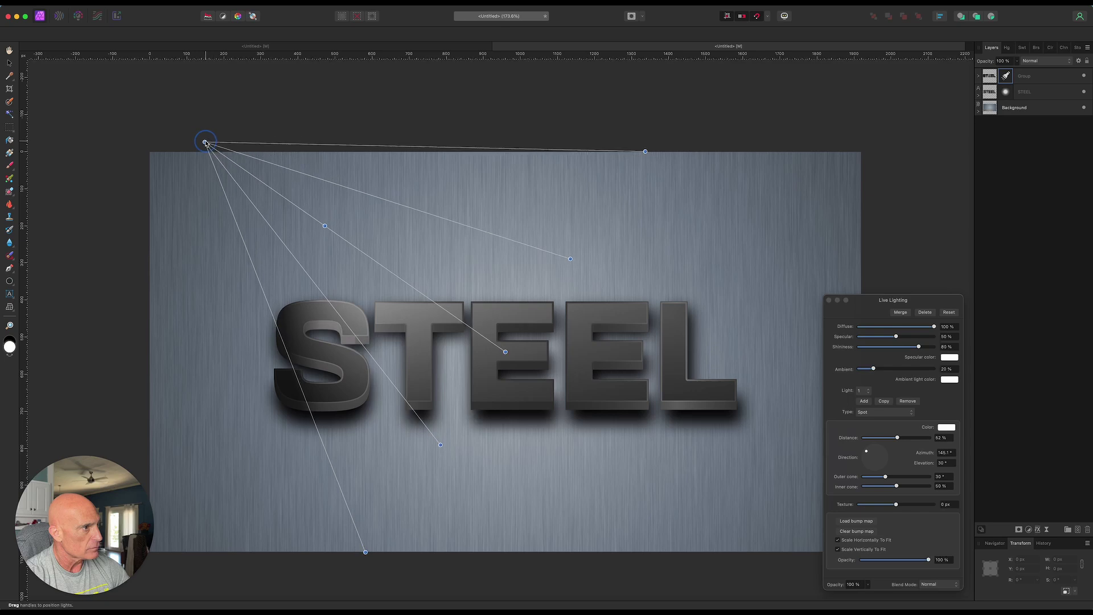
left_click_drag(214, 131, 200, 155)
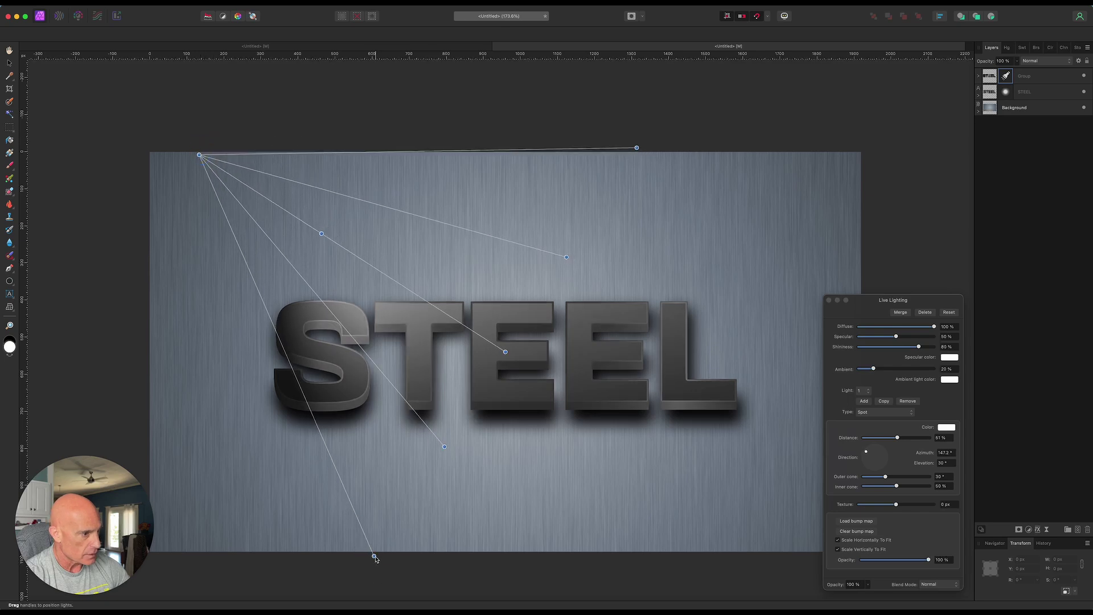
left_click_drag(373, 556, 342, 570)
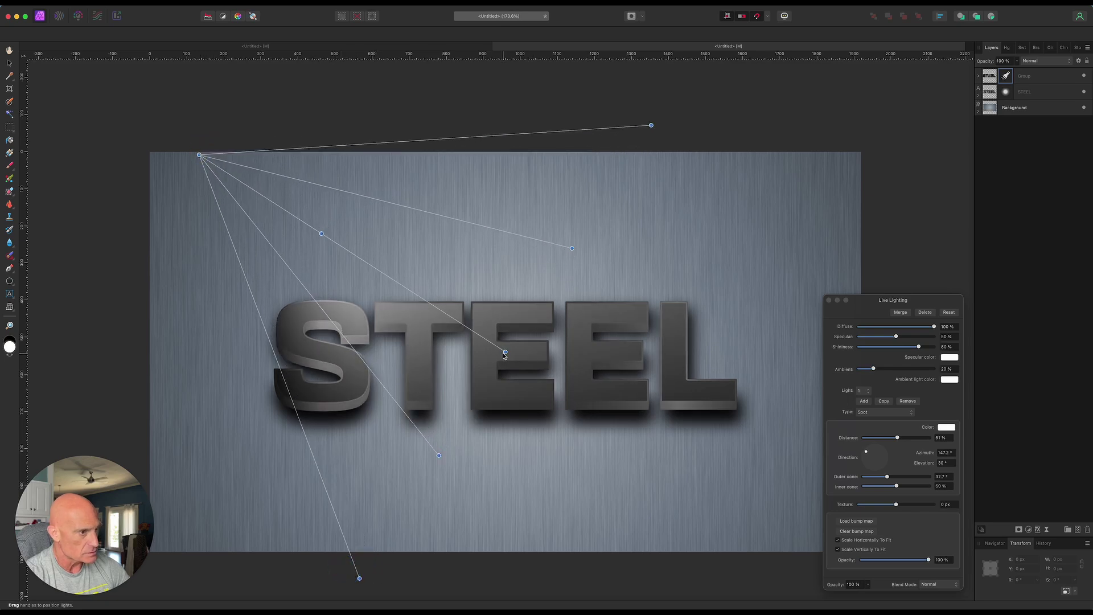
left_click_drag(505, 355, 511, 377)
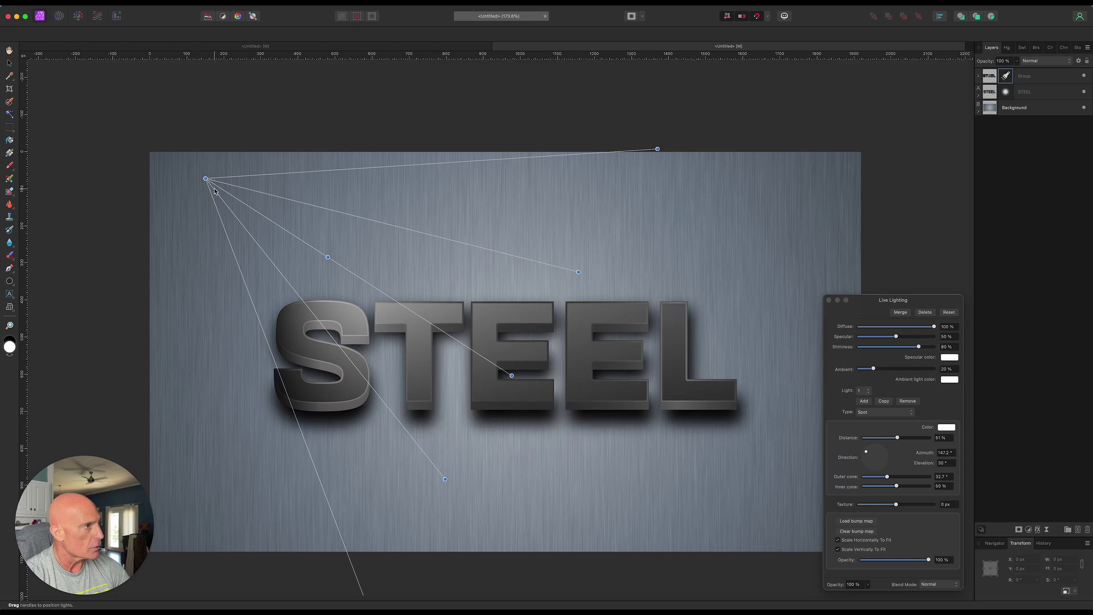
left_click_drag(206, 180, 197, 160)
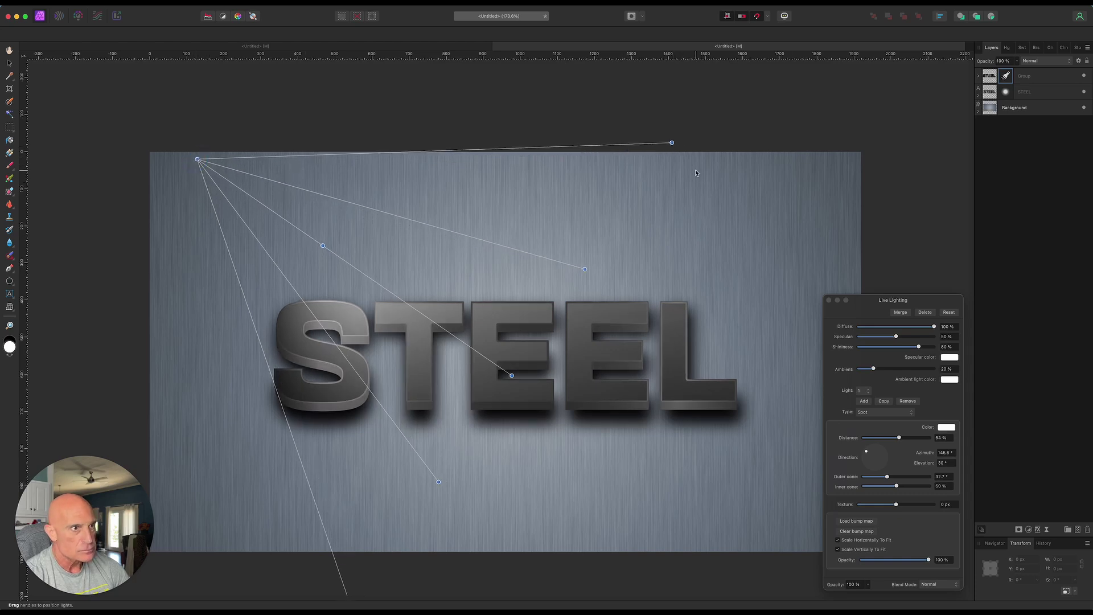
left_click_drag(672, 144, 651, 171)
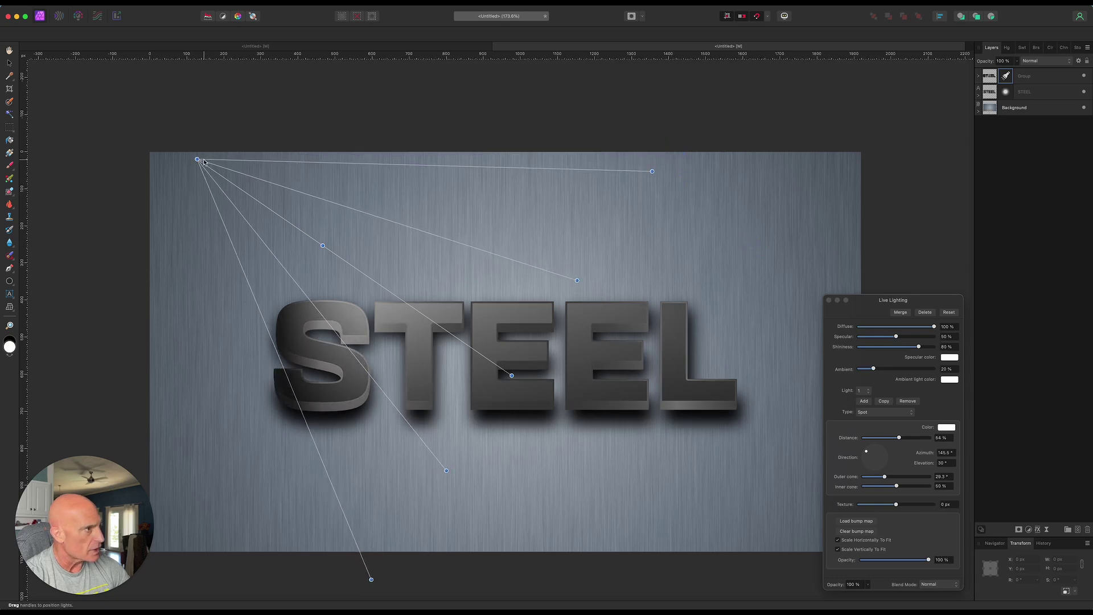
left_click_drag(197, 160, 187, 168)
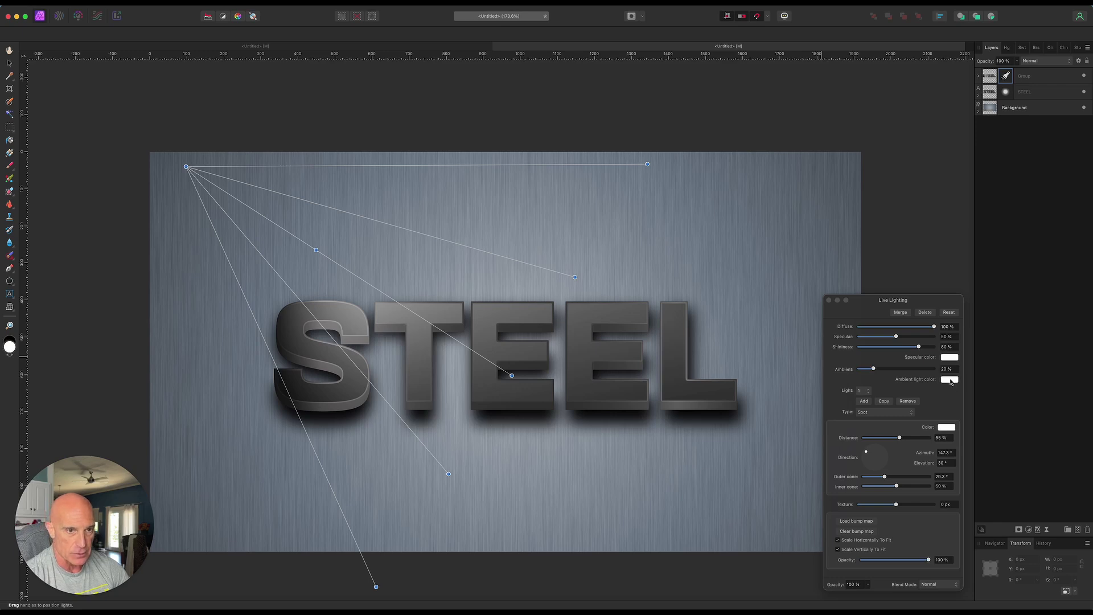
Step: Tint the ambient light blue, raise its strength and reduce the shininess
left_click(951, 381)
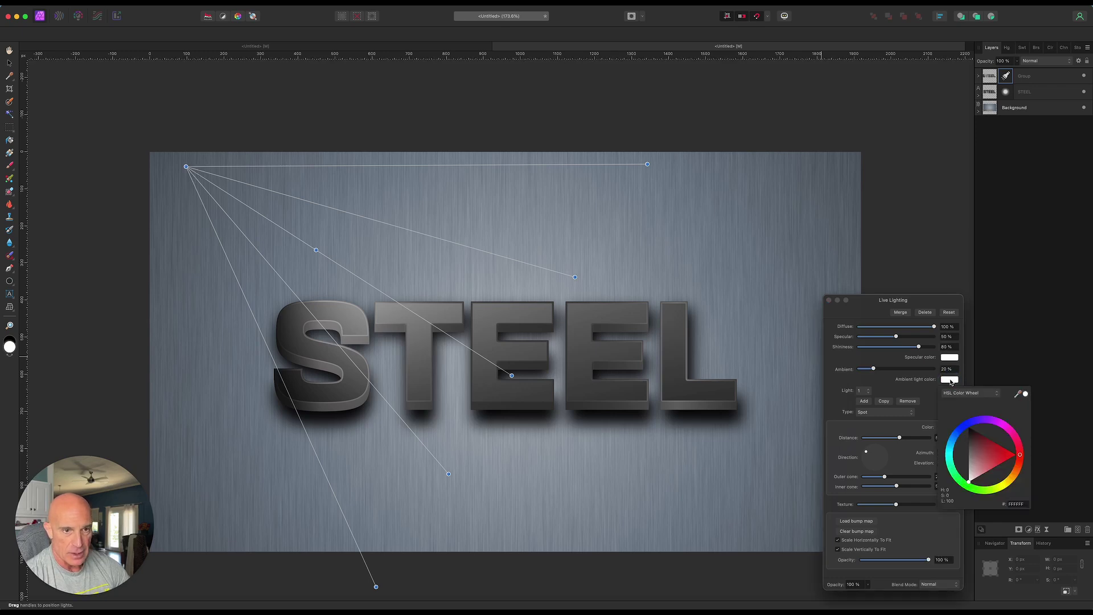
left_click_drag(951, 444, 956, 435)
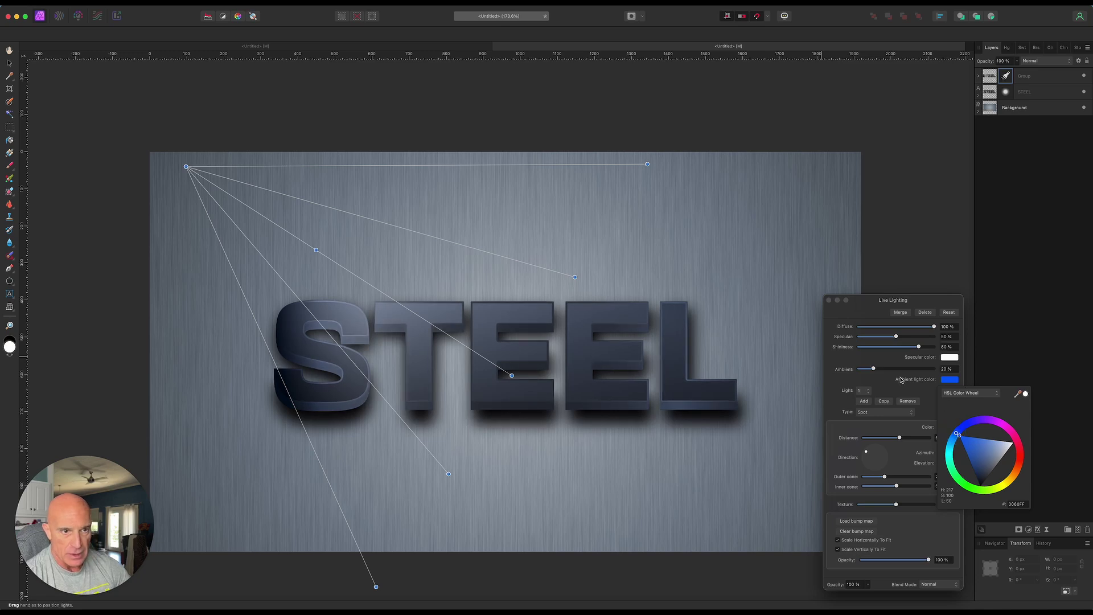
left_click_drag(874, 369, 881, 371)
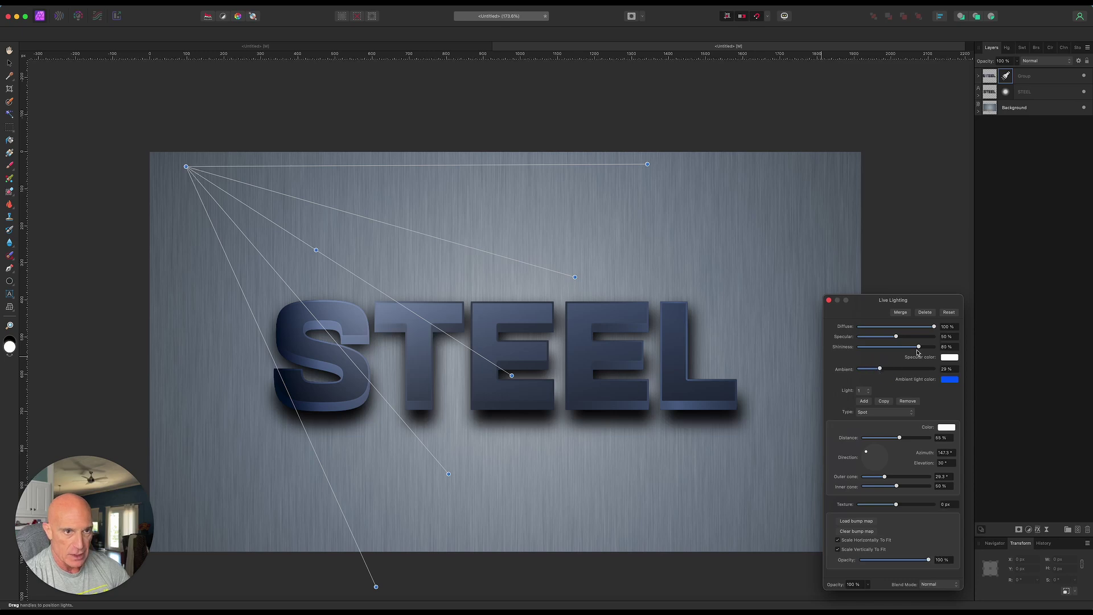
left_click_drag(917, 347, 918, 348)
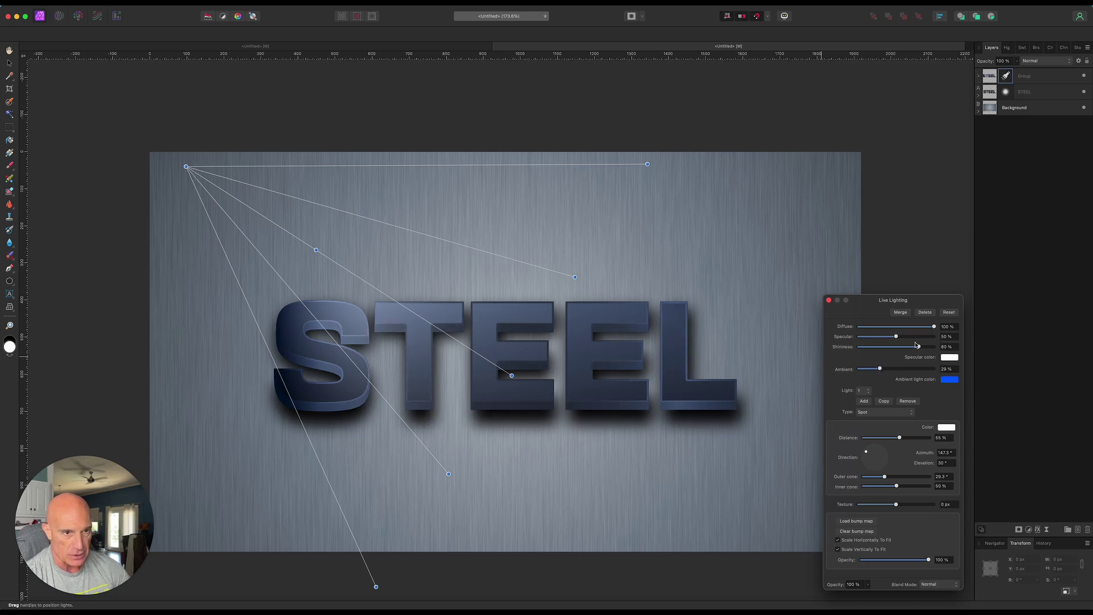
left_click_drag(919, 348, 890, 348)
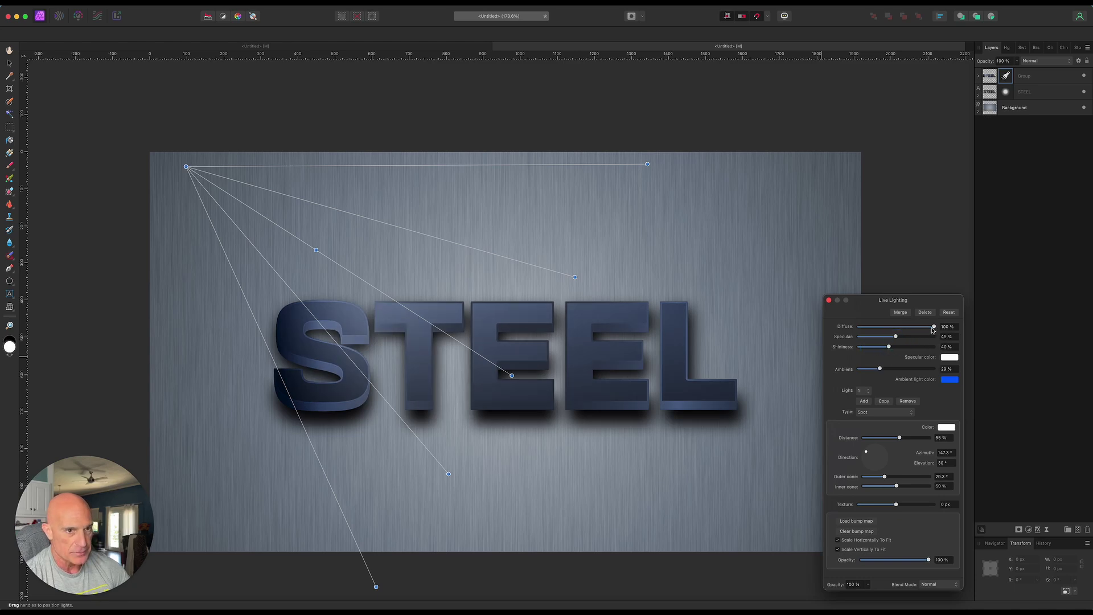
Step: Adjust diffuse and distance, lower ambient to 14%, and move the spotlight down over the word
left_click_drag(932, 327, 934, 327)
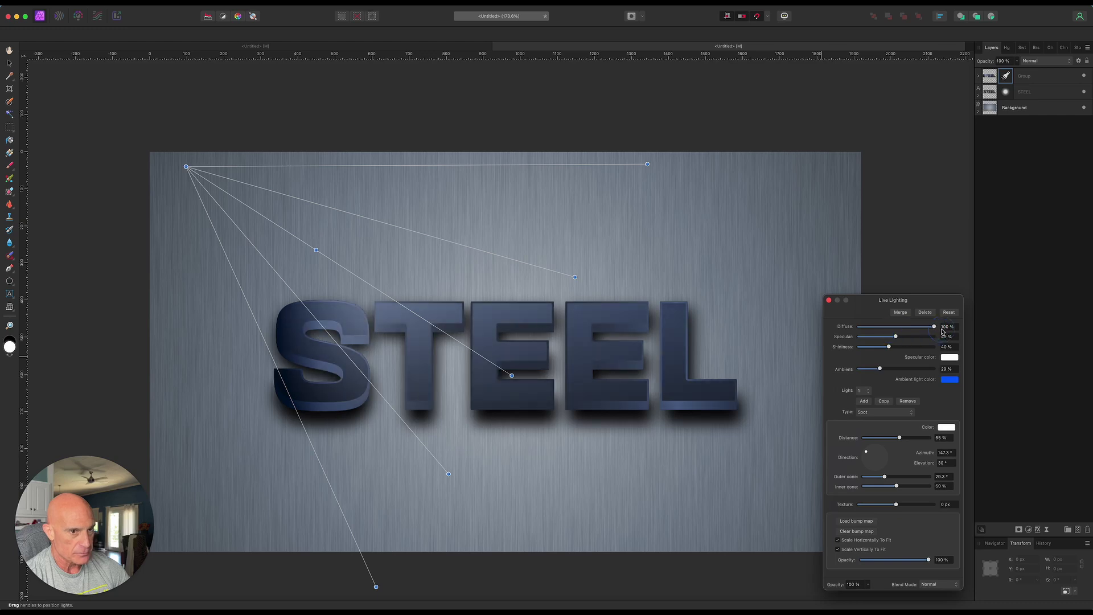
left_click_drag(881, 369, 891, 369)
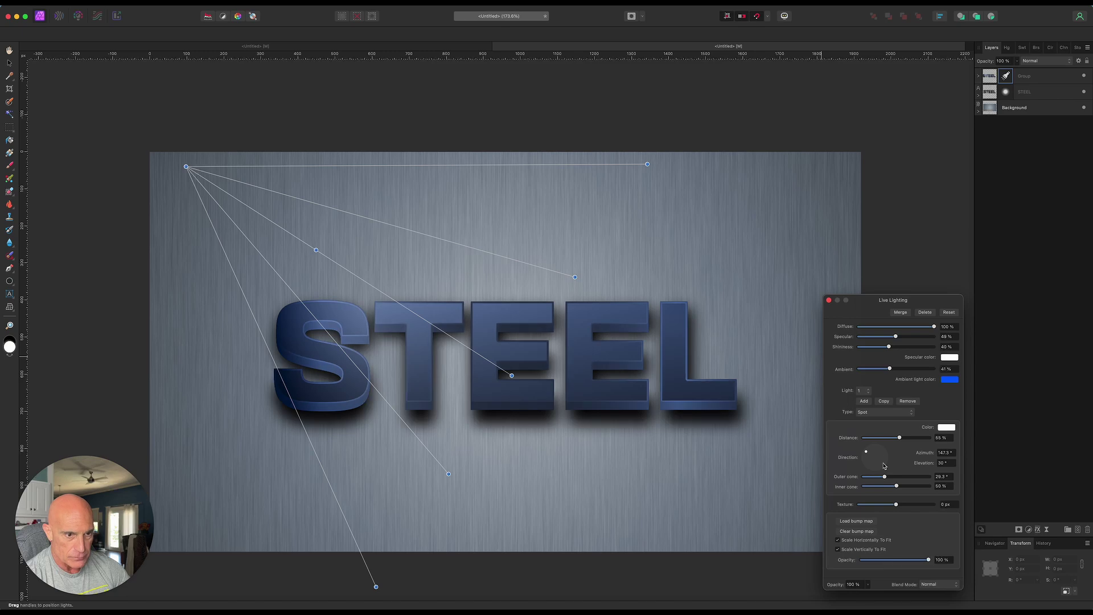
left_click_drag(899, 438, 905, 439)
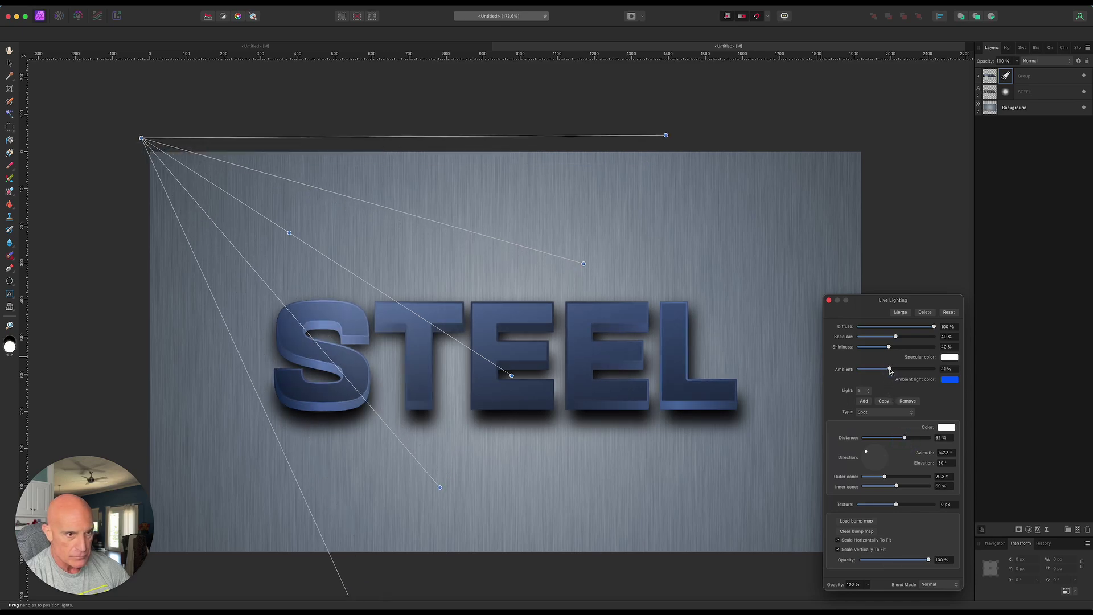
left_click_drag(889, 370, 869, 370)
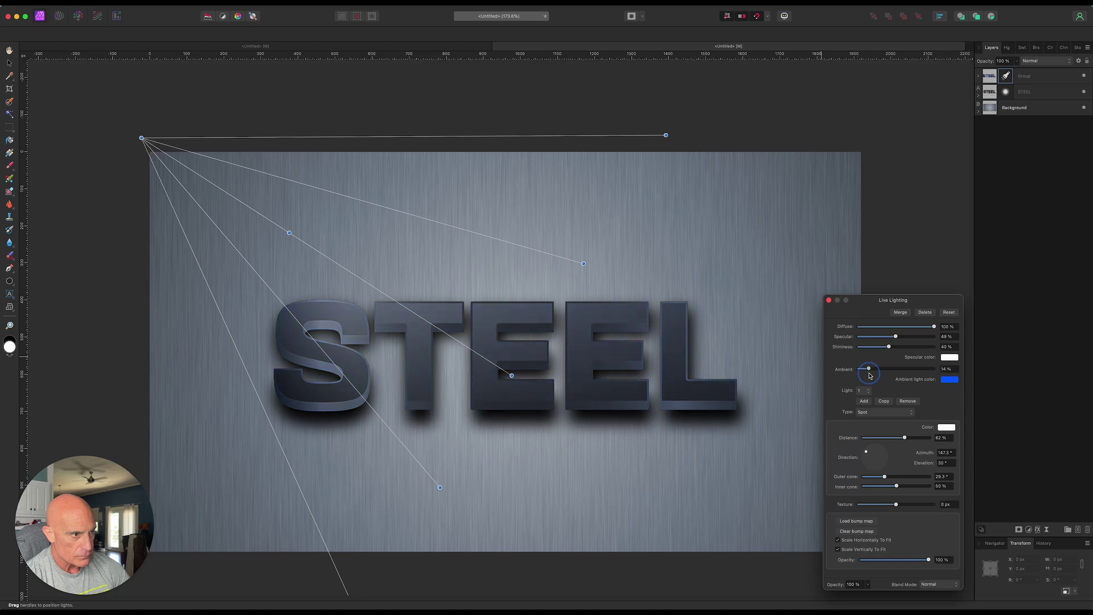
left_click_drag(513, 379, 528, 422)
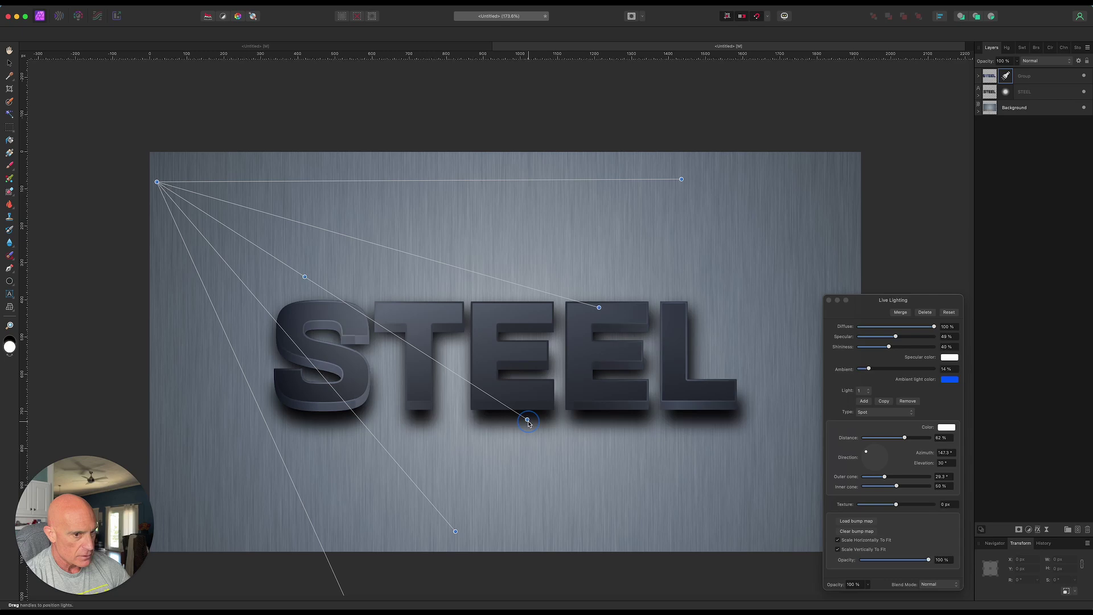
left_click_drag(304, 277, 344, 298)
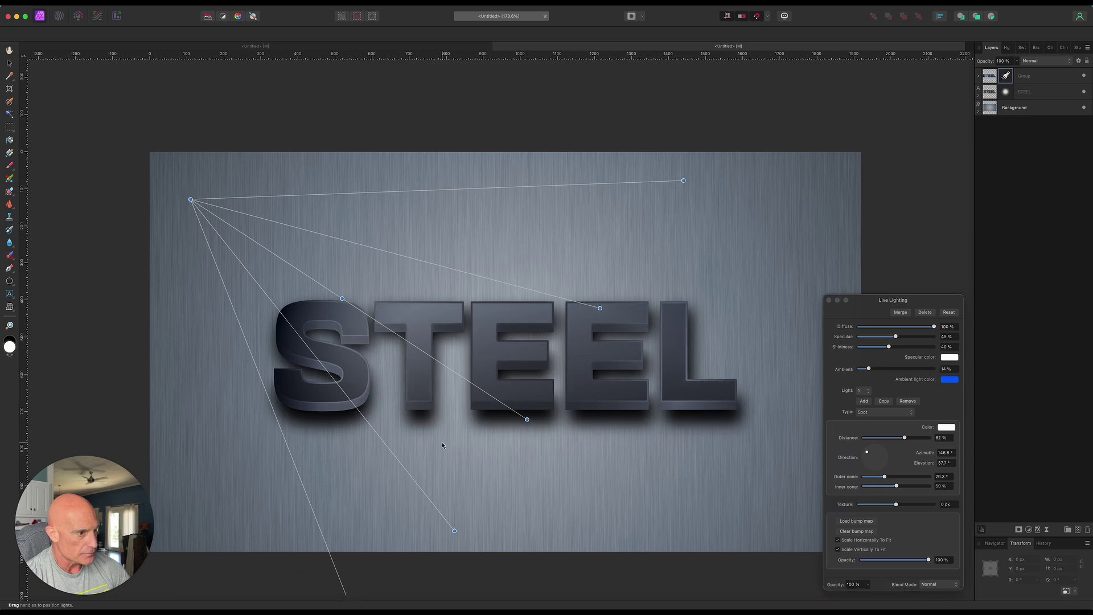
scroll(441, 443, "down", 4)
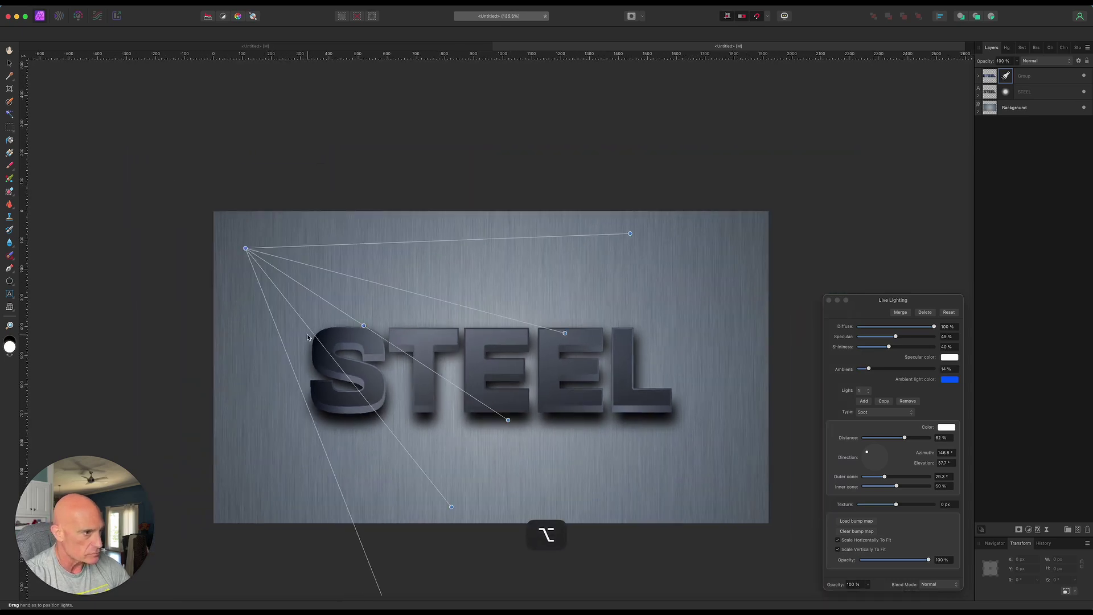
Step: Raise the spotlight apex, refine the blue ambient colour, and set Specular to 72%
left_click_drag(246, 250, 242, 197)
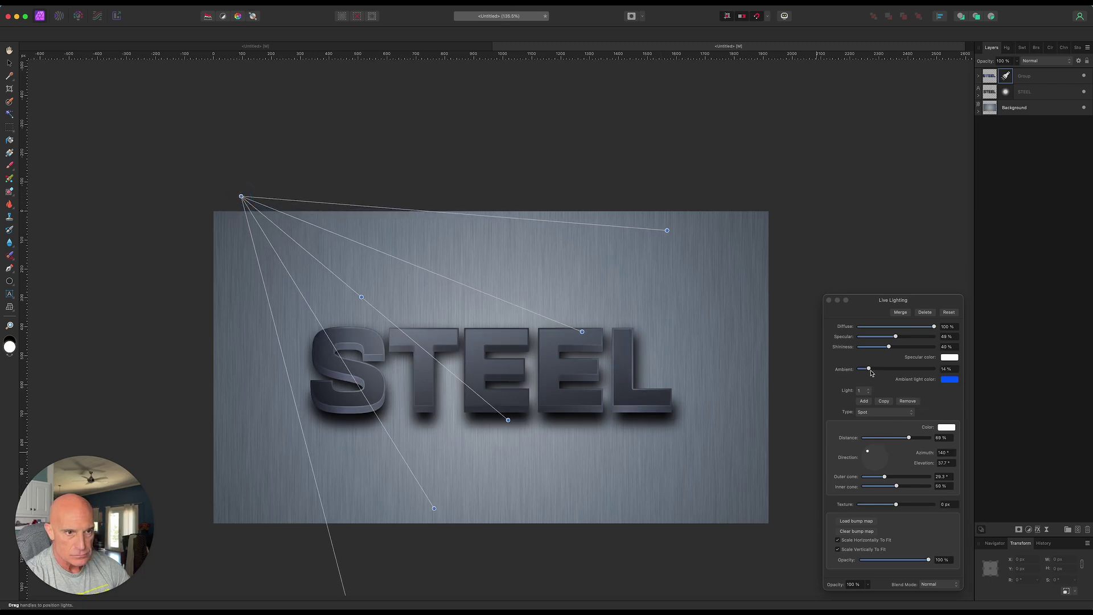
left_click(951, 380)
left_click_drag(982, 443, 965, 437)
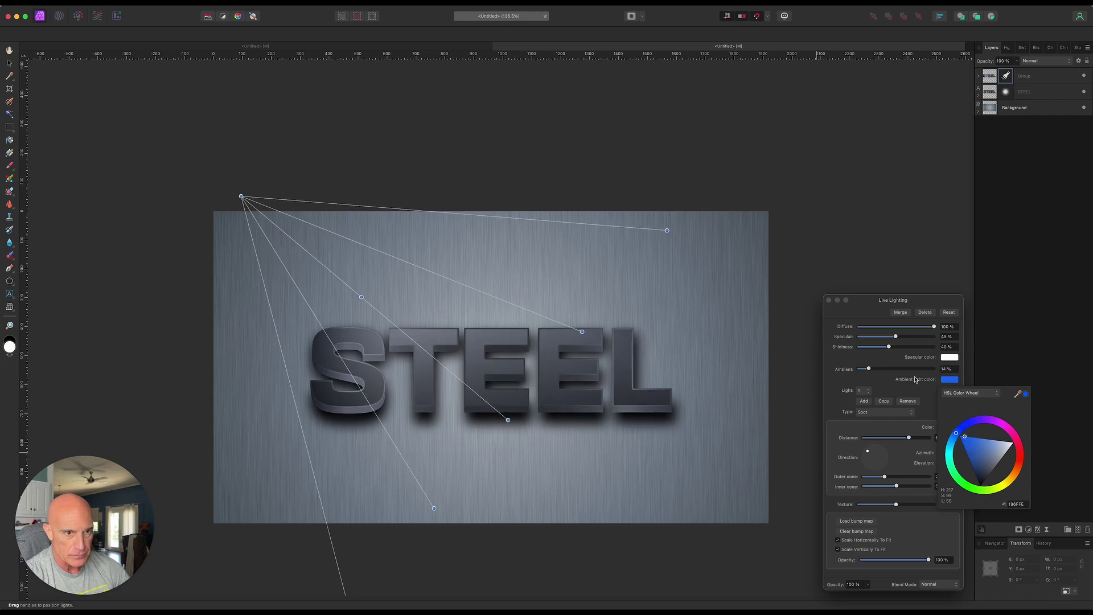
left_click_drag(895, 336, 913, 339)
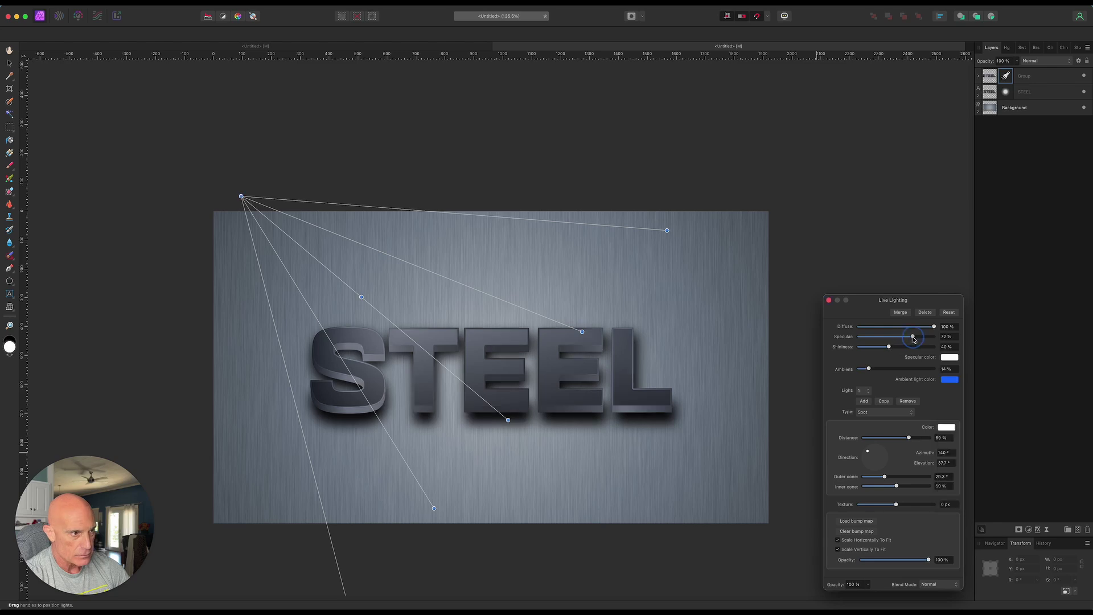
left_click(828, 301)
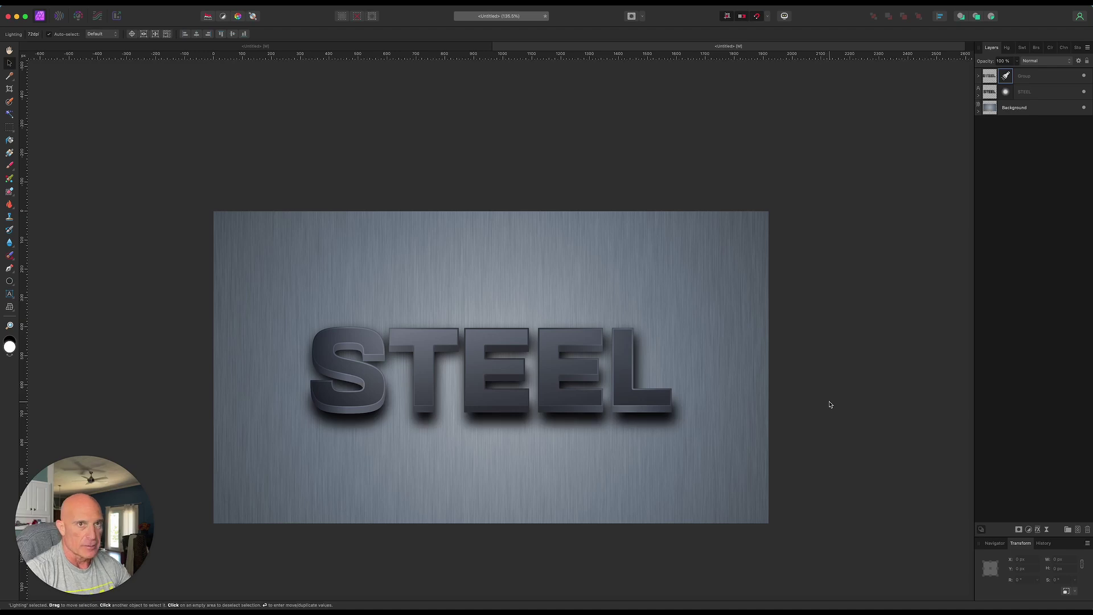
Step: Slightly increase the Outline radius on the grouped top STEEL layer, then deselect it
left_click(981, 77)
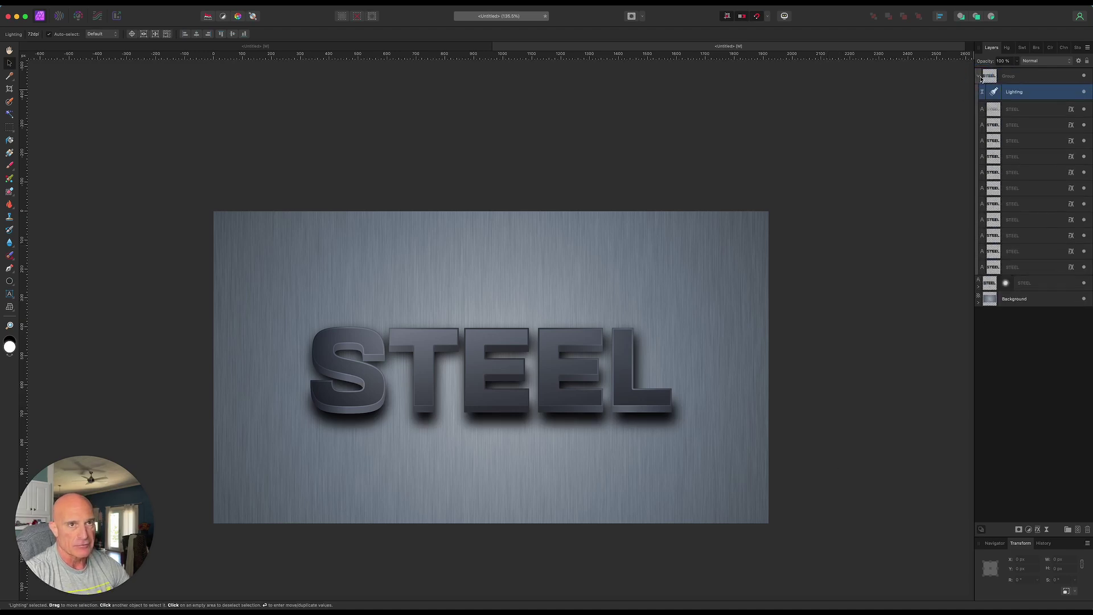
left_click(1030, 110)
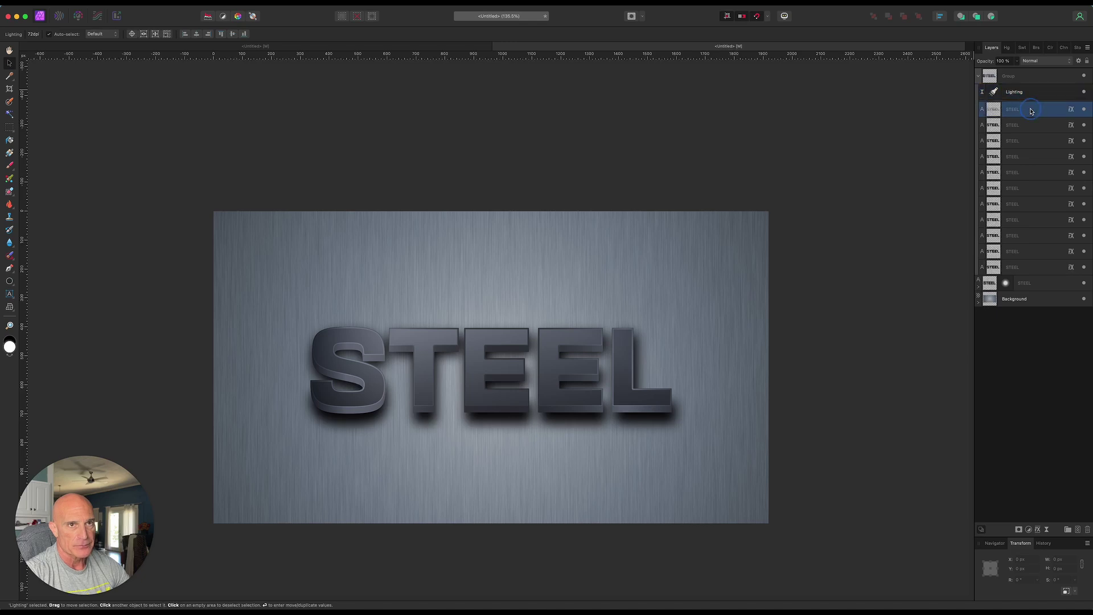
left_click(1071, 110)
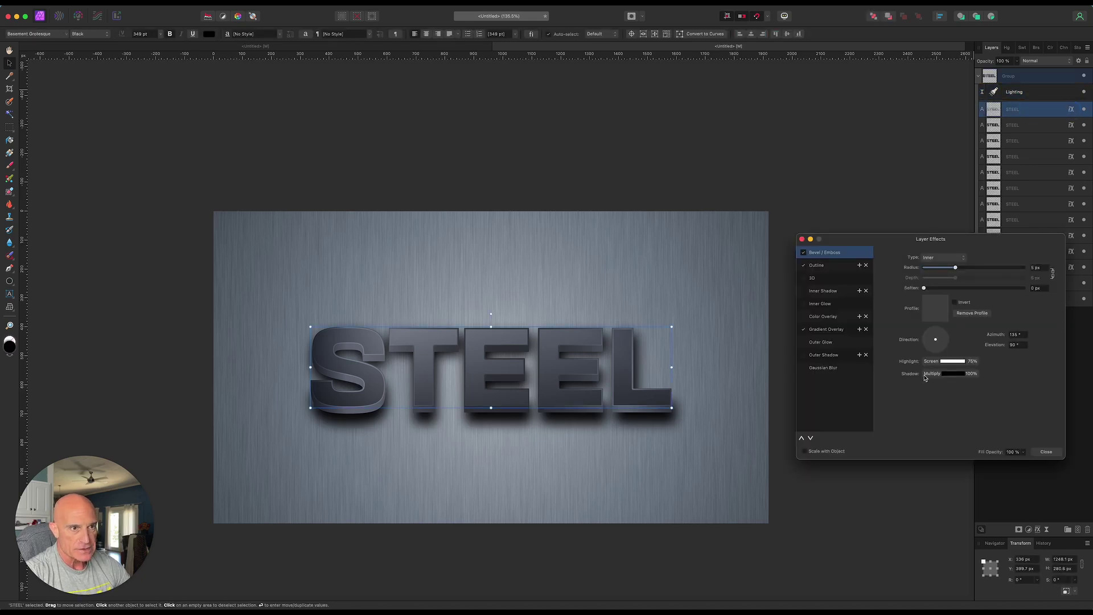
left_click(819, 268)
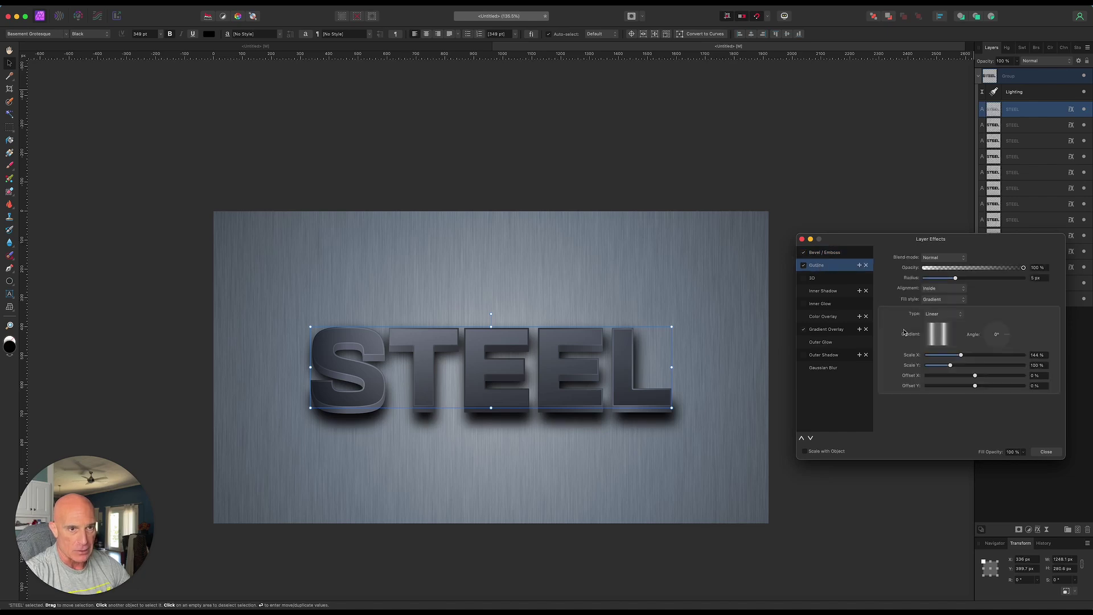
left_click_drag(955, 279, 958, 280)
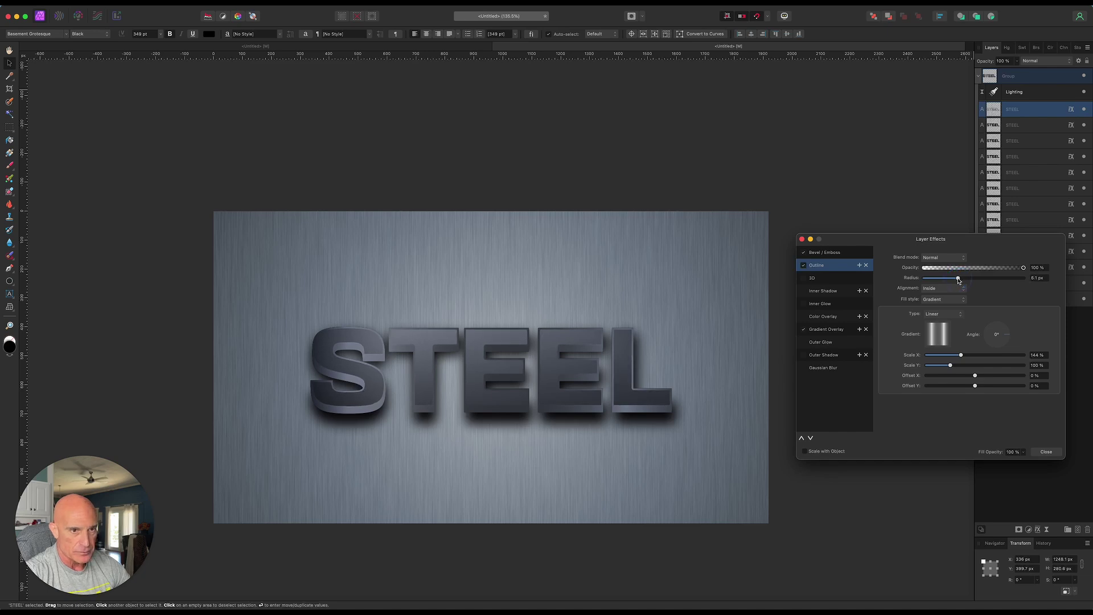
left_click(823, 256)
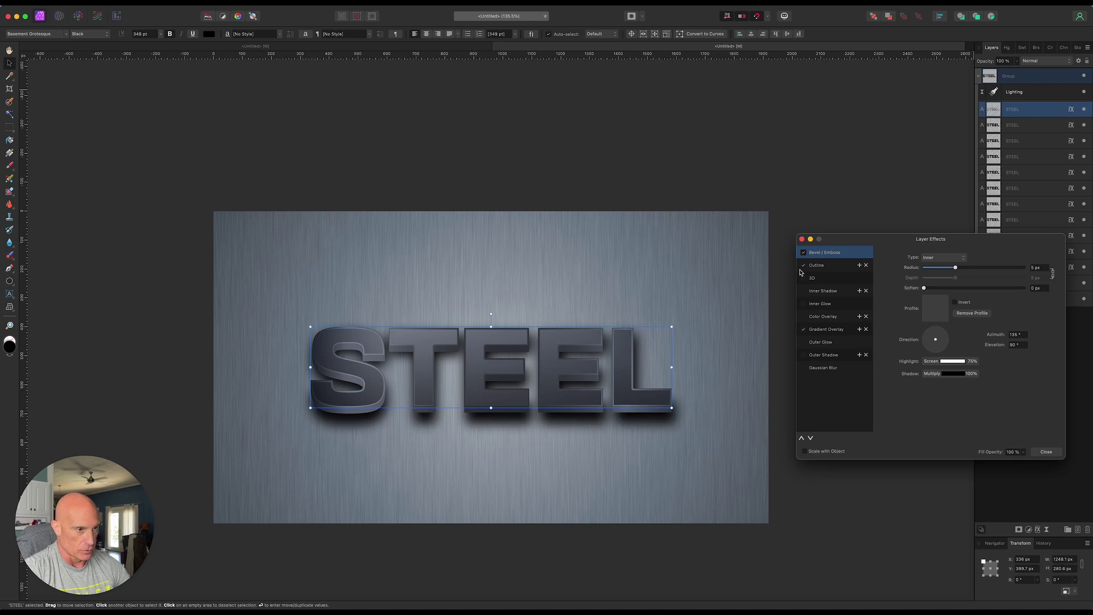
left_click(802, 239)
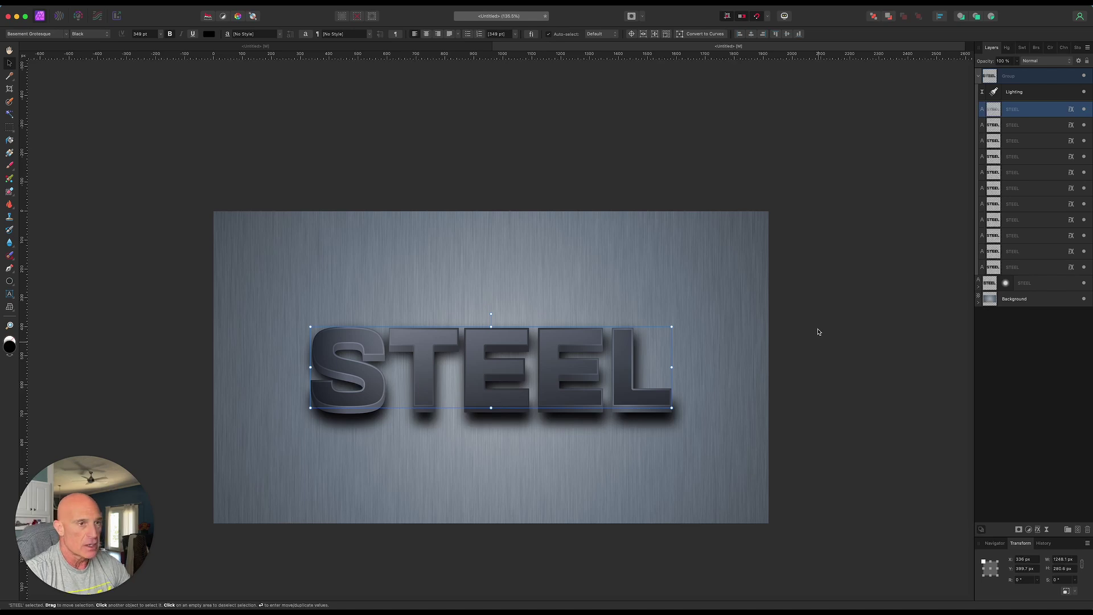
left_click(822, 297)
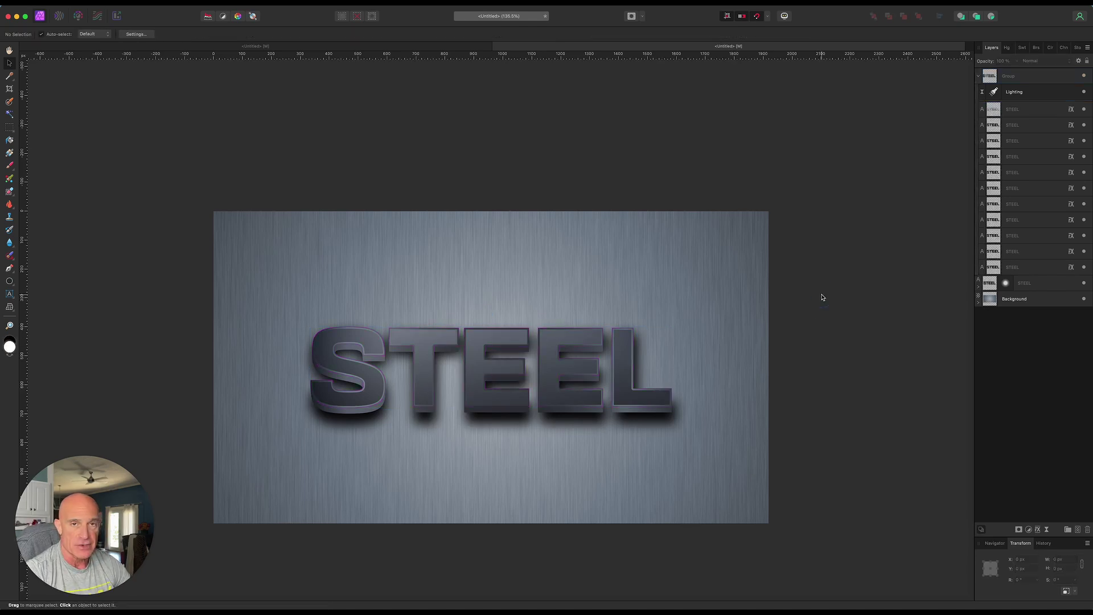